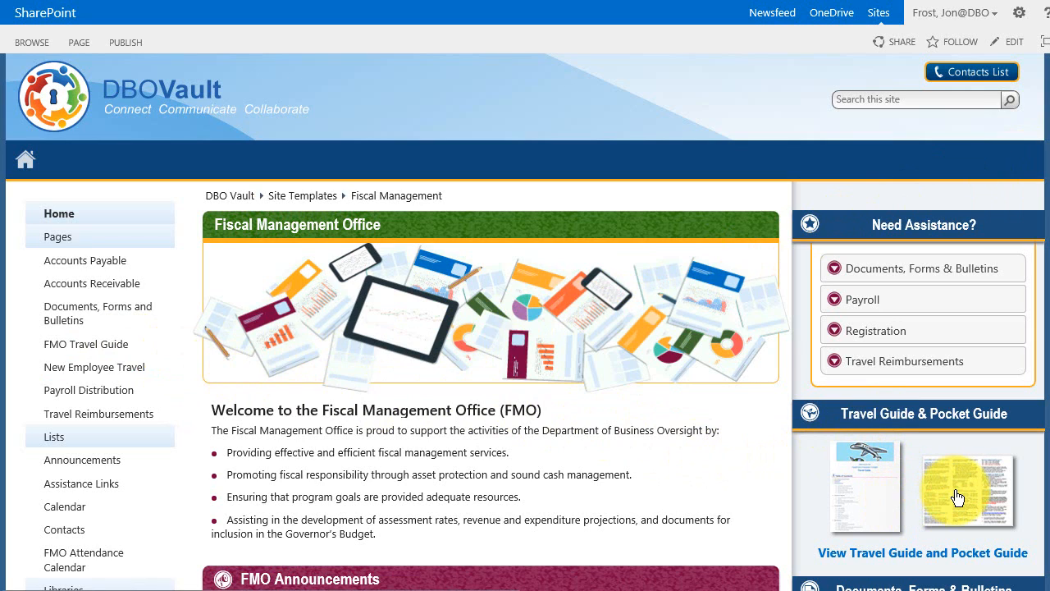
Open the Travel Guide through the Fiscal Management Office's Travel Guide and Pocket Guide page.
left_click(932, 556)
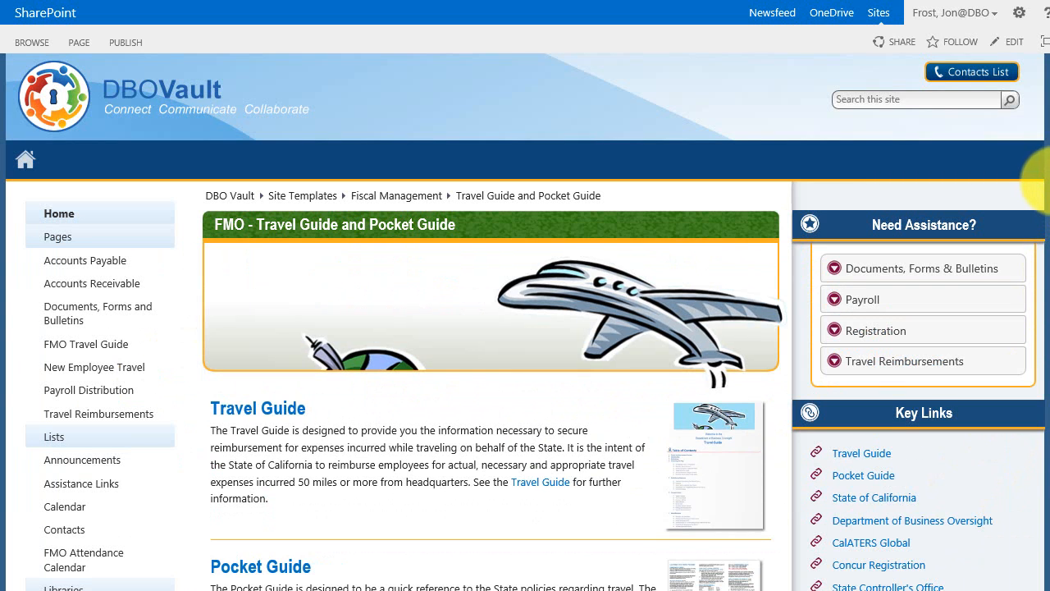
scroll(1038, 188, "down", 2)
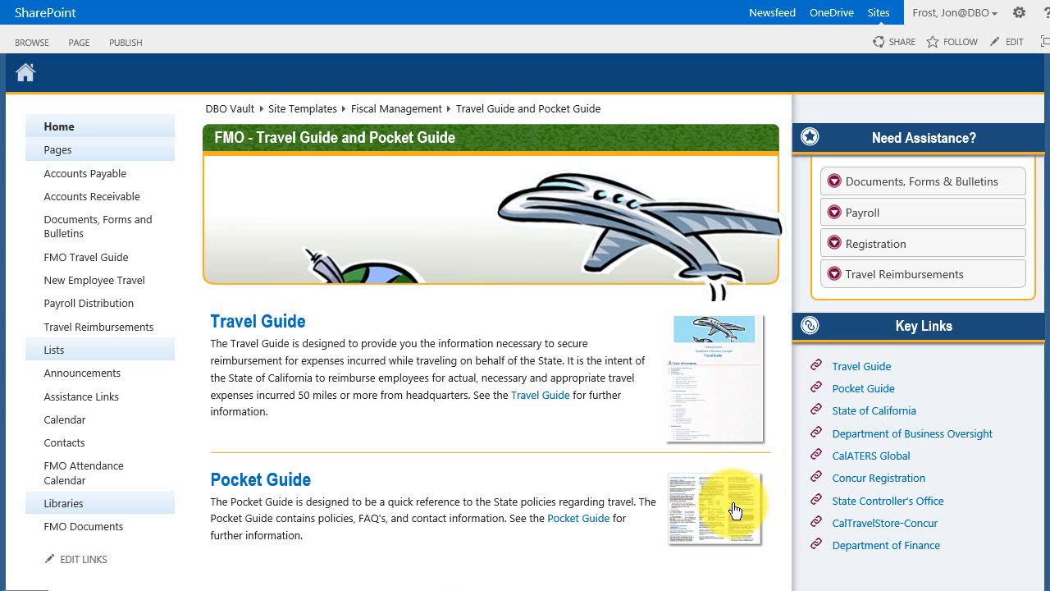
left_click(712, 386)
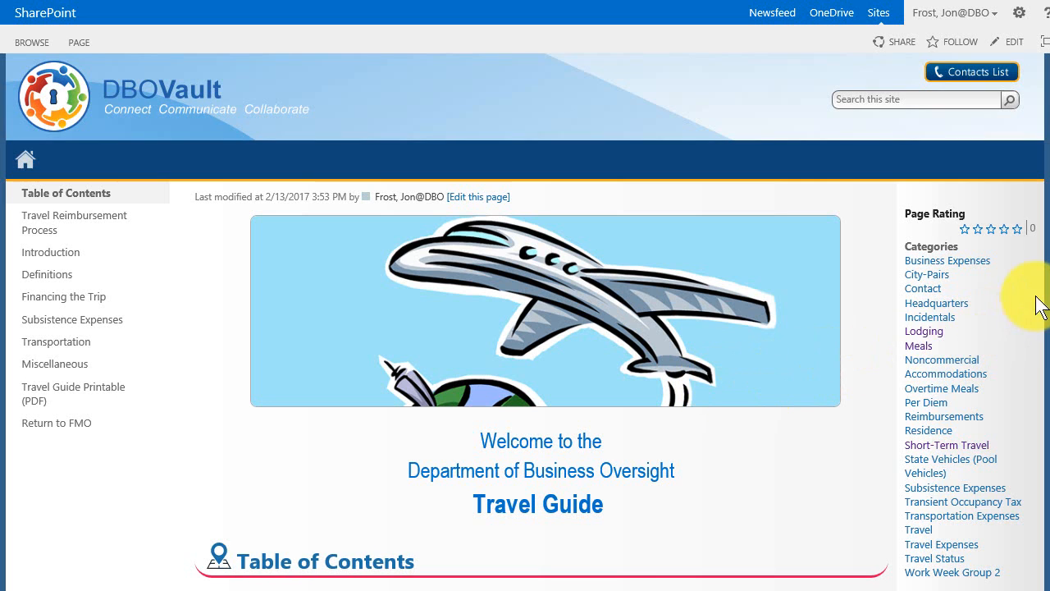
Look through the Travel Guide welcome page, from its table of contents to the Miscellaneous entries and back to the banner.
left_click_drag(1040, 273, 1046, 442)
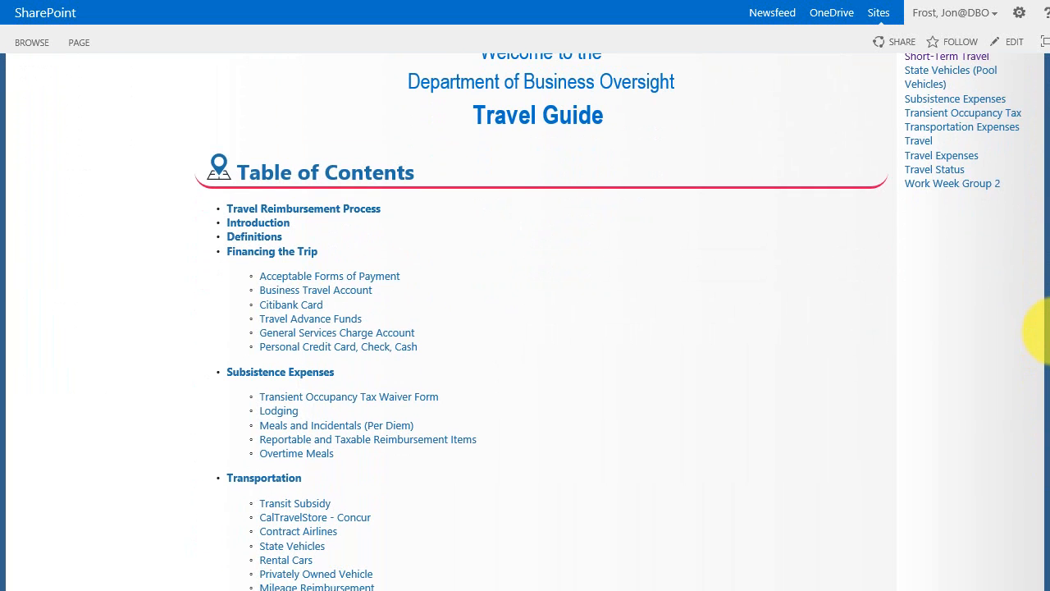
left_click_drag(1040, 331, 1040, 176)
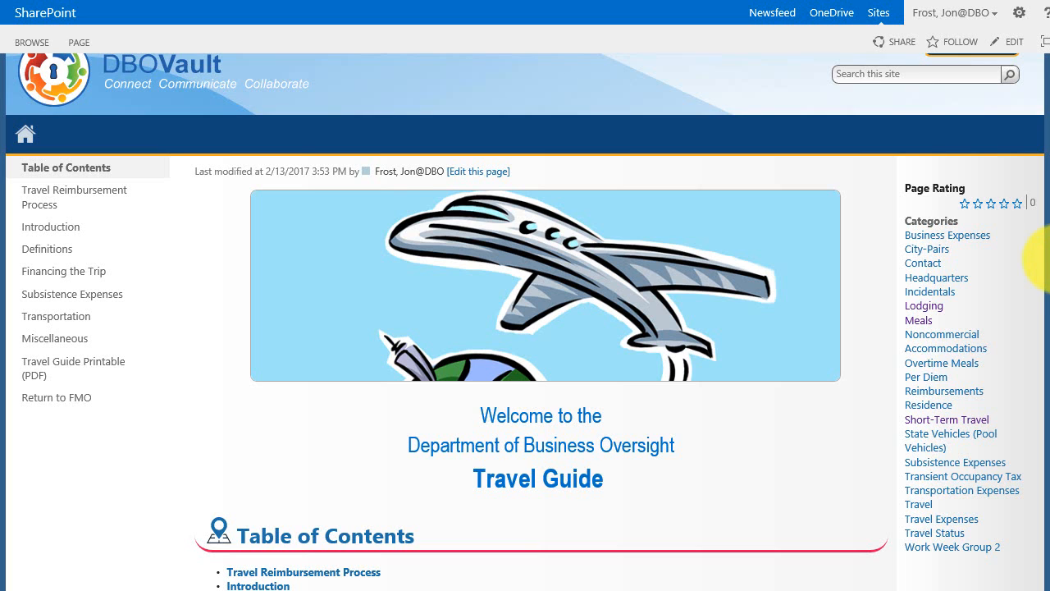
left_click_drag(1042, 270, 1047, 476)
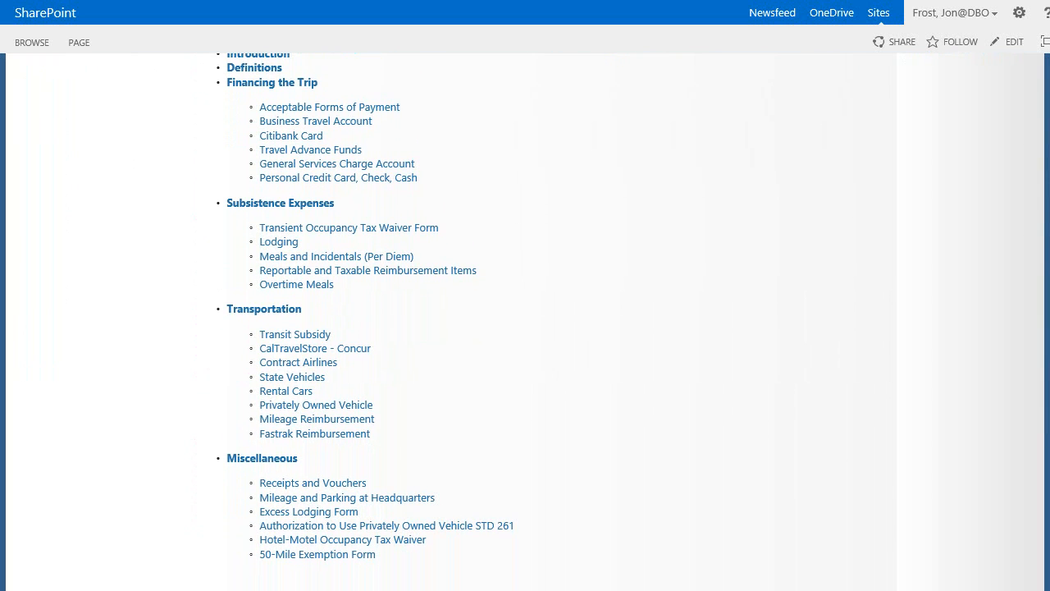
scroll(525, 319, "up", 5)
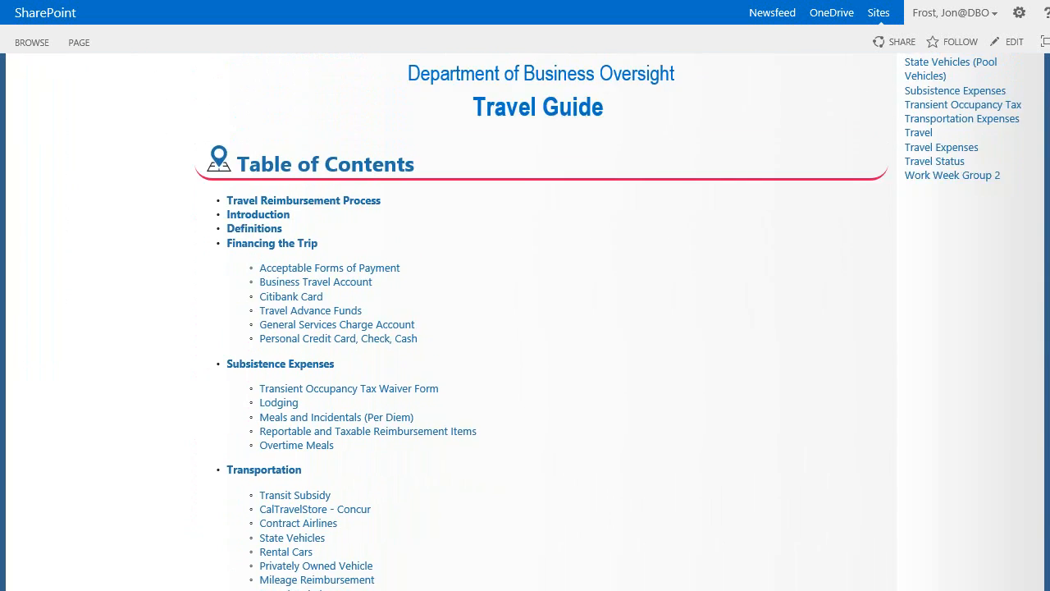
scroll(525, 320, "up", 1)
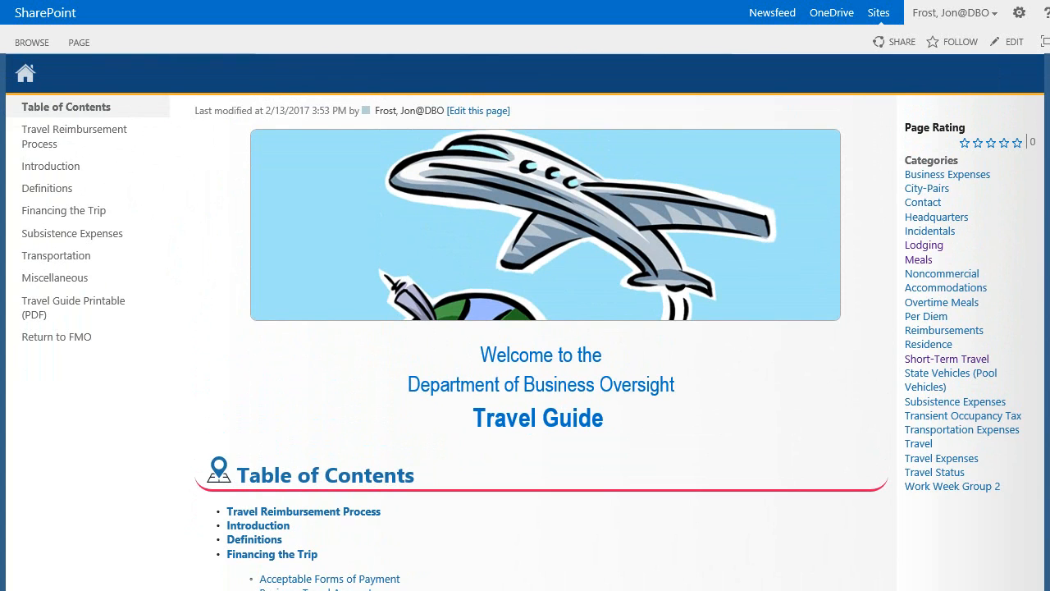
scroll(525, 319, "up", 1)
scroll(525, 320, "up", 1)
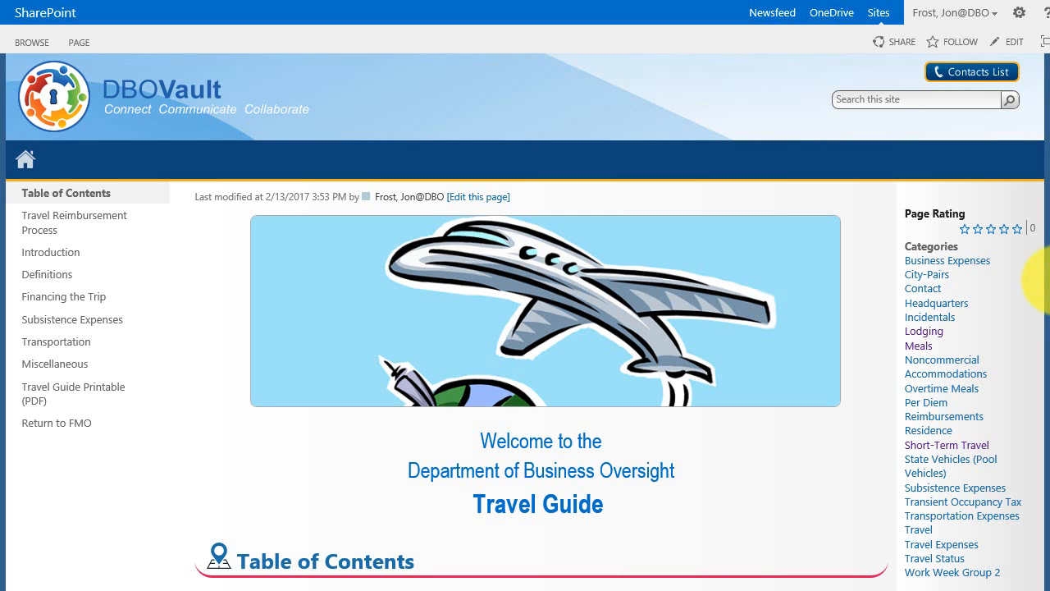
Open the Travel Reimbursement Process page from the table of contents and review its sections.
left_click_drag(1040, 279, 1049, 447)
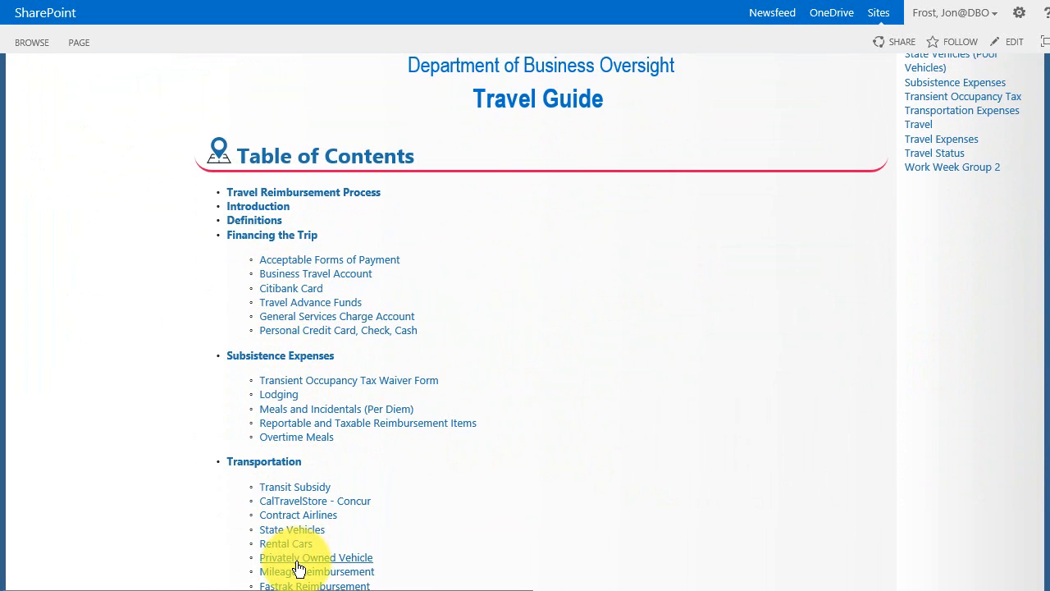
left_click(317, 197)
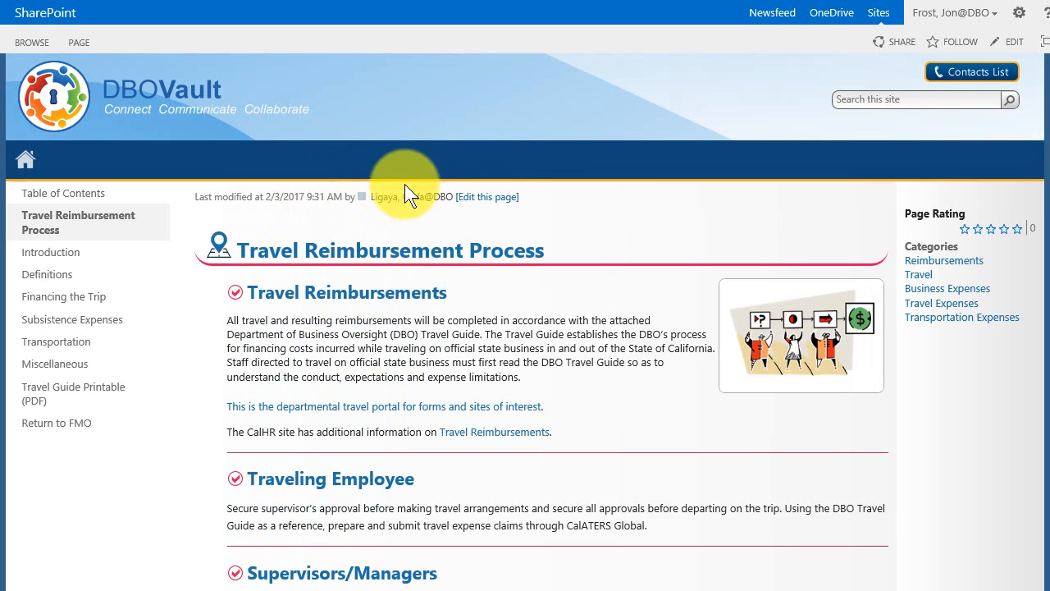
scroll(1040, 179, "down", 1)
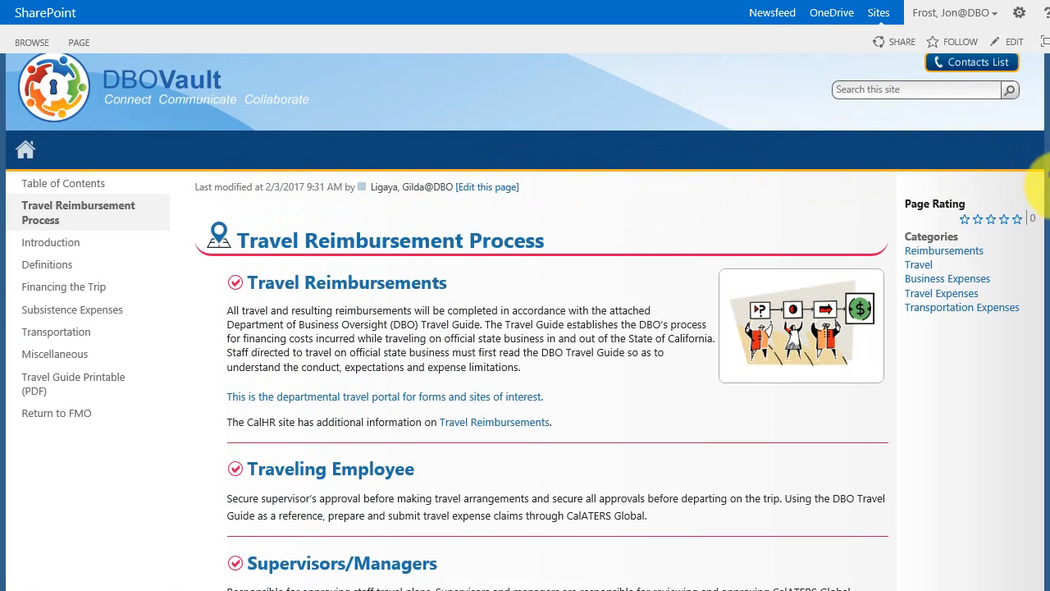
scroll(1040, 179, "down", 4)
scroll(1041, 226, "up", 2)
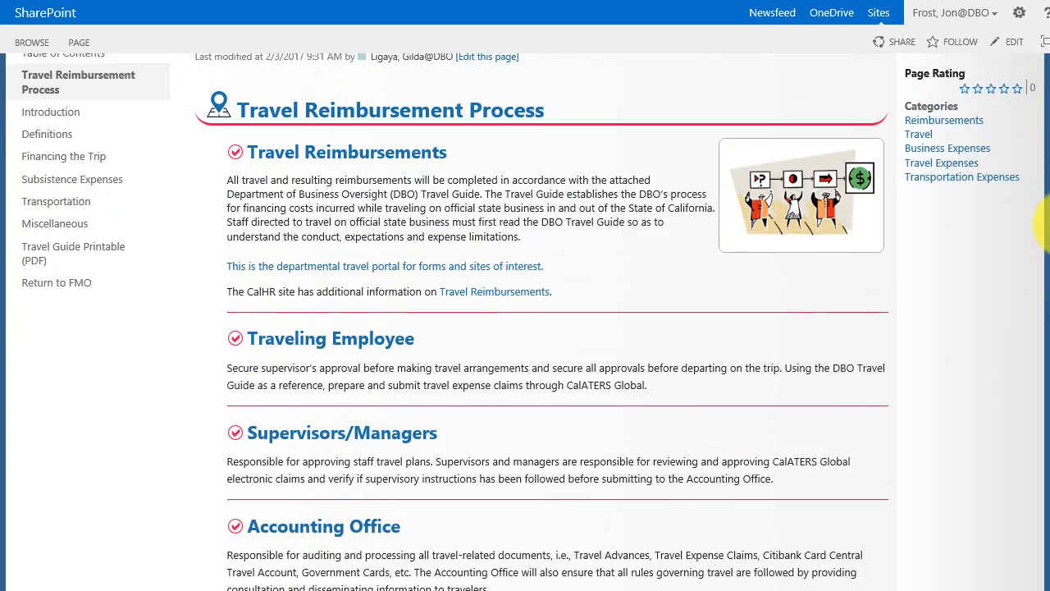
scroll(1041, 223, "up", 2)
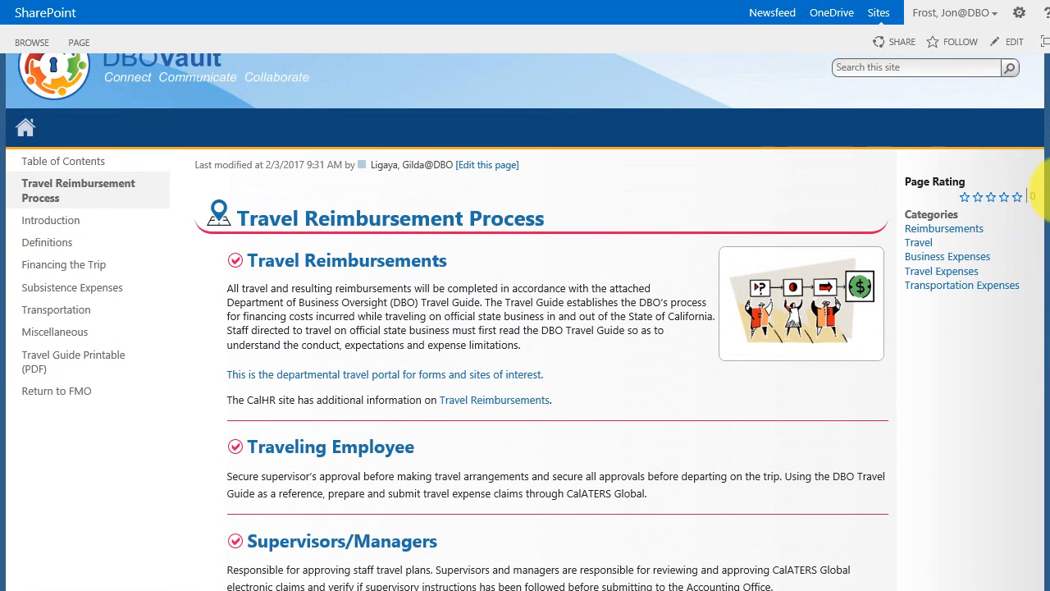
Return to the Table of Contents, open the main Transportation topic and skim its page.
left_click(71, 162)
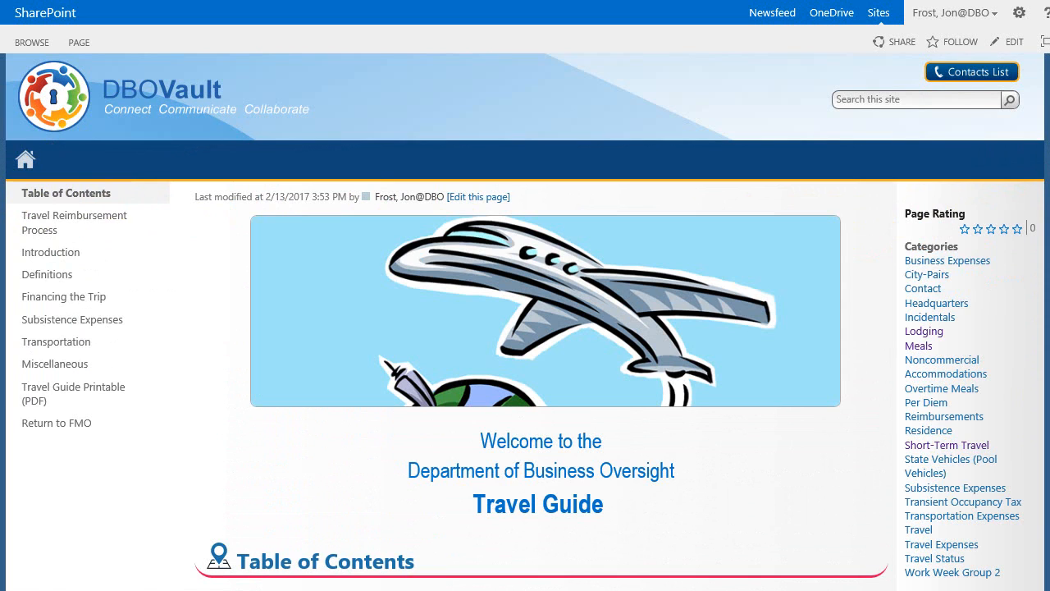
scroll(281, 443, "down", 4)
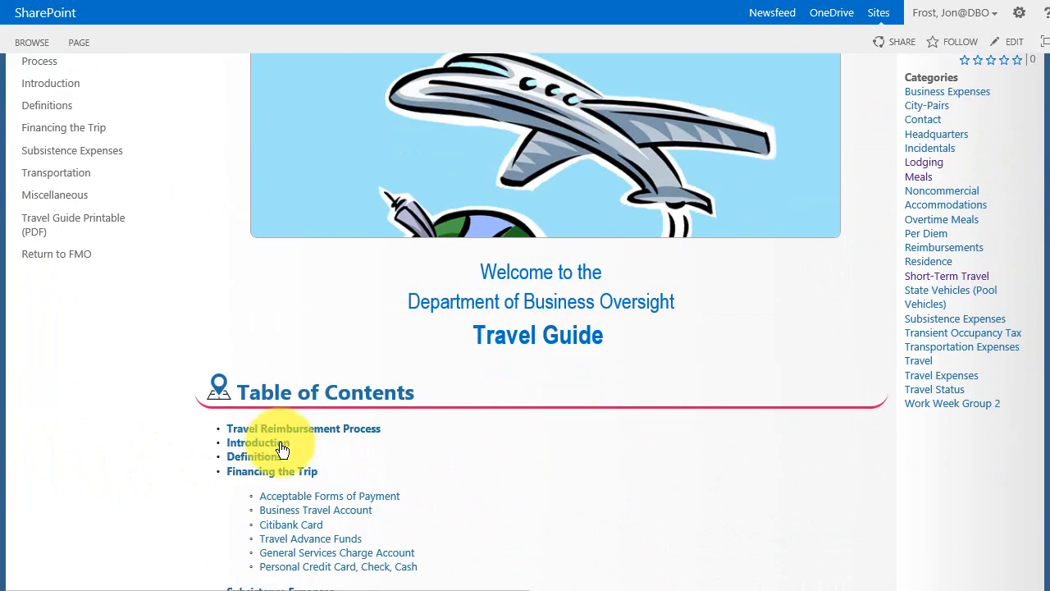
scroll(280, 453, "down", 1)
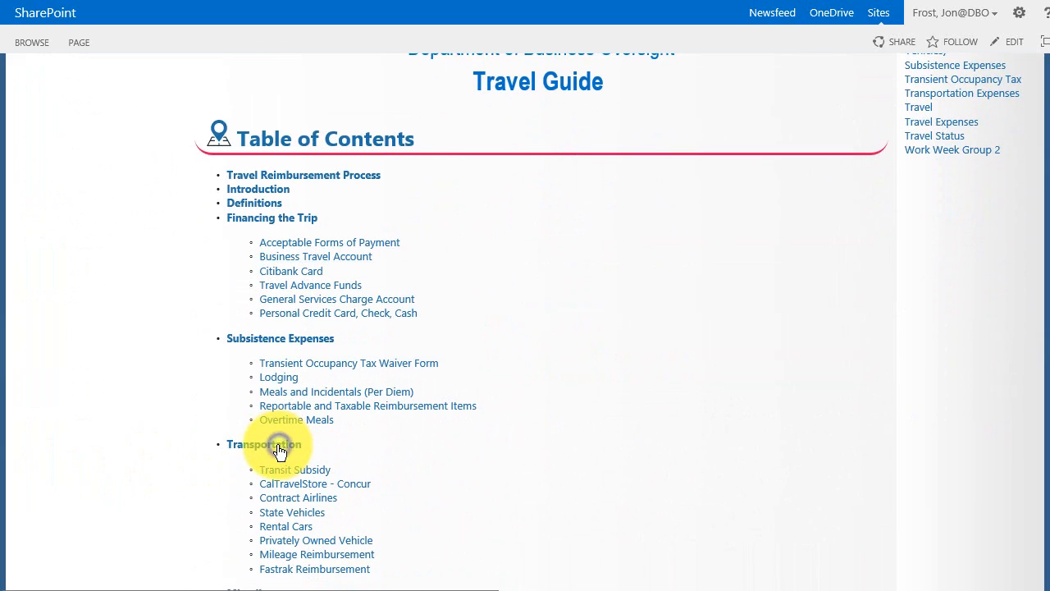
left_click(279, 448)
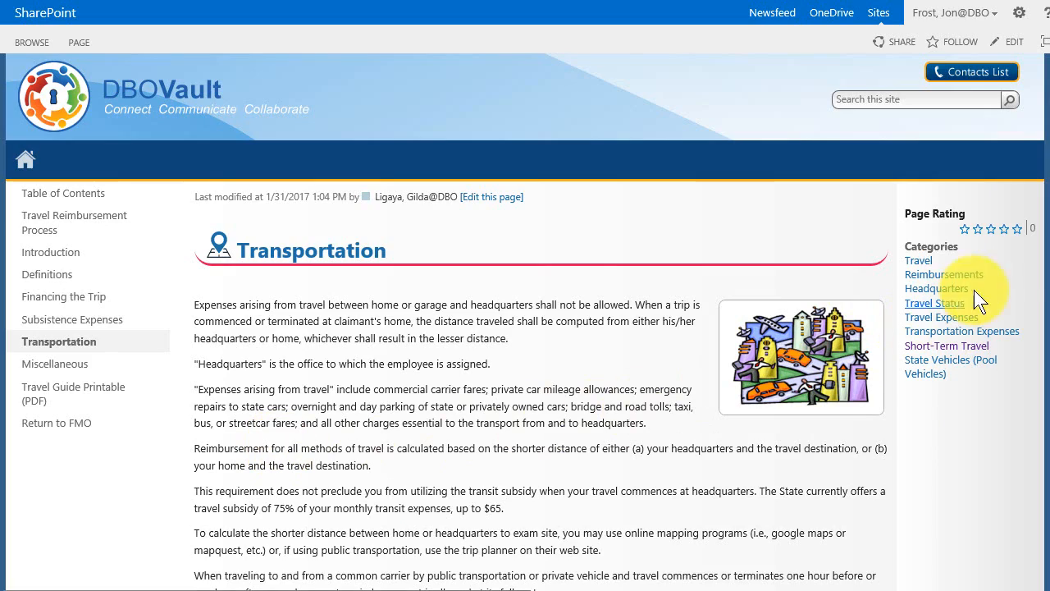
scroll(1040, 205, "down", 5)
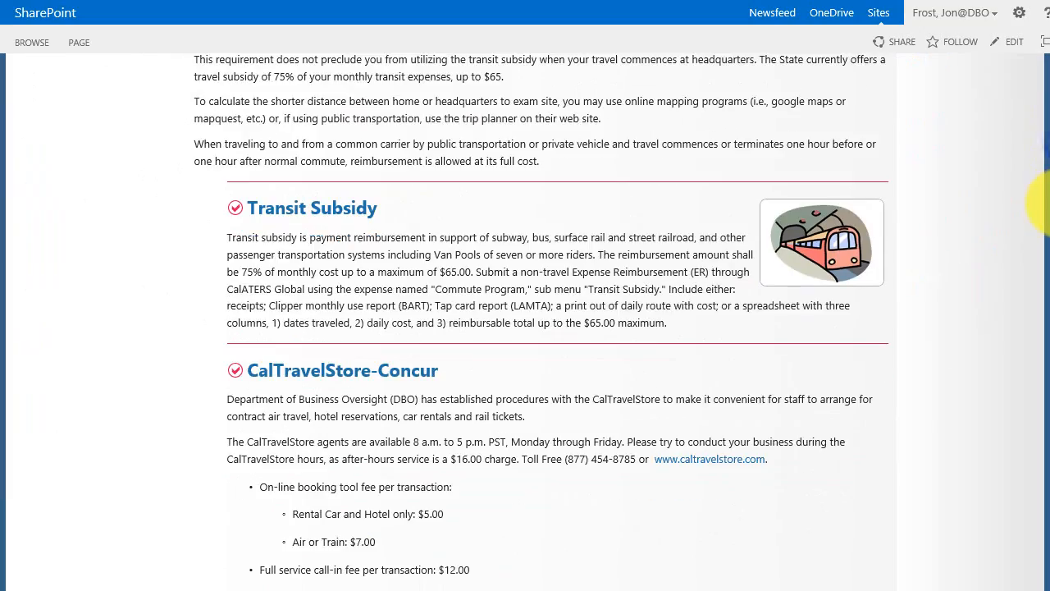
scroll(1045, 180, "up", 5)
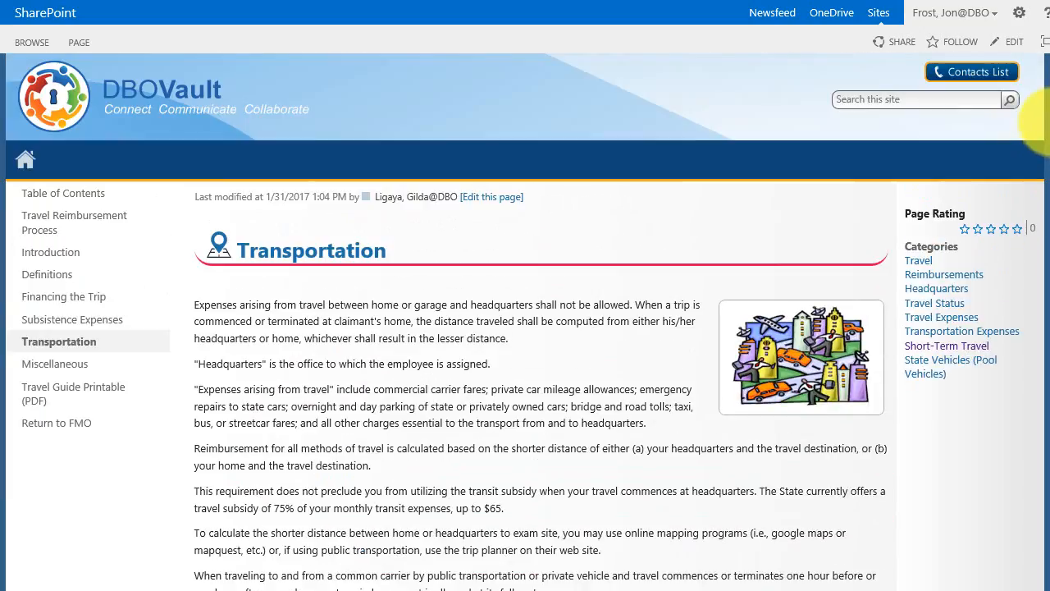
Go back to the Table of Contents, follow the Rental Cars subtopic, and review the Transportation page up to its heading.
left_click(73, 197)
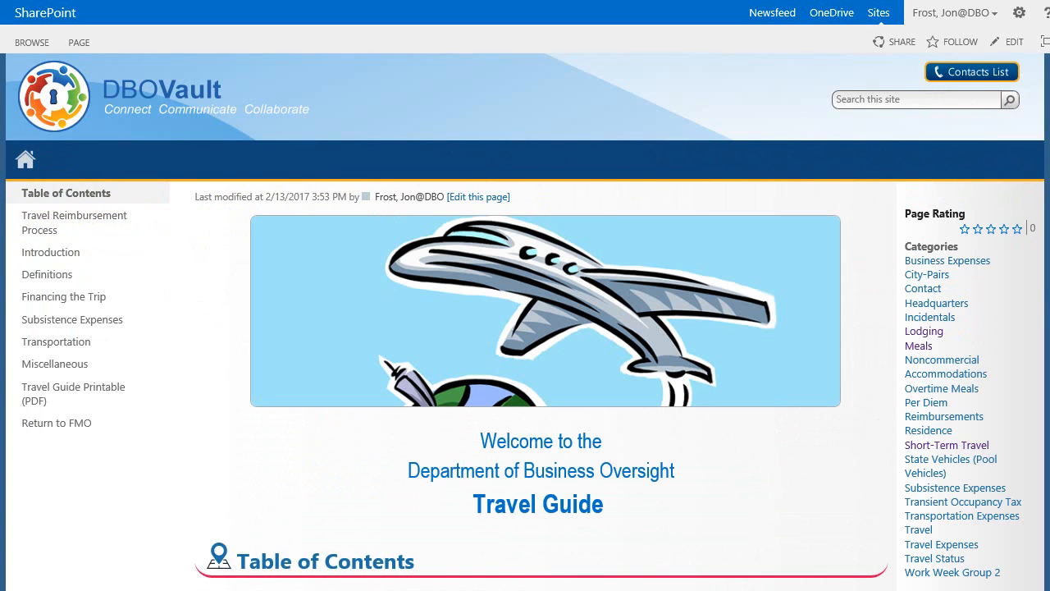
scroll(1043, 392, "down", 3)
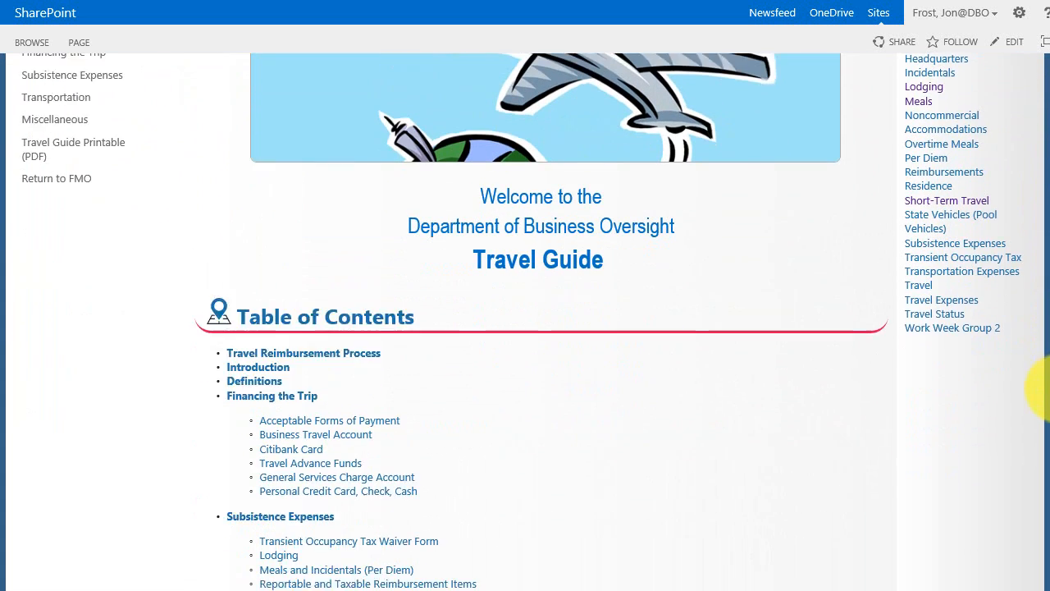
scroll(1043, 392, "down", 4)
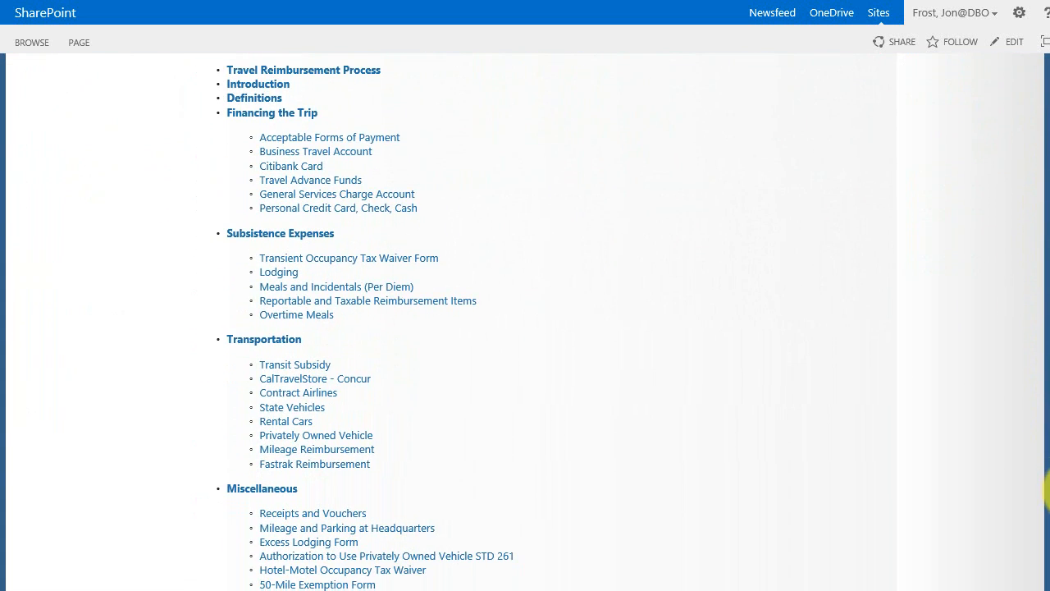
left_click(285, 424)
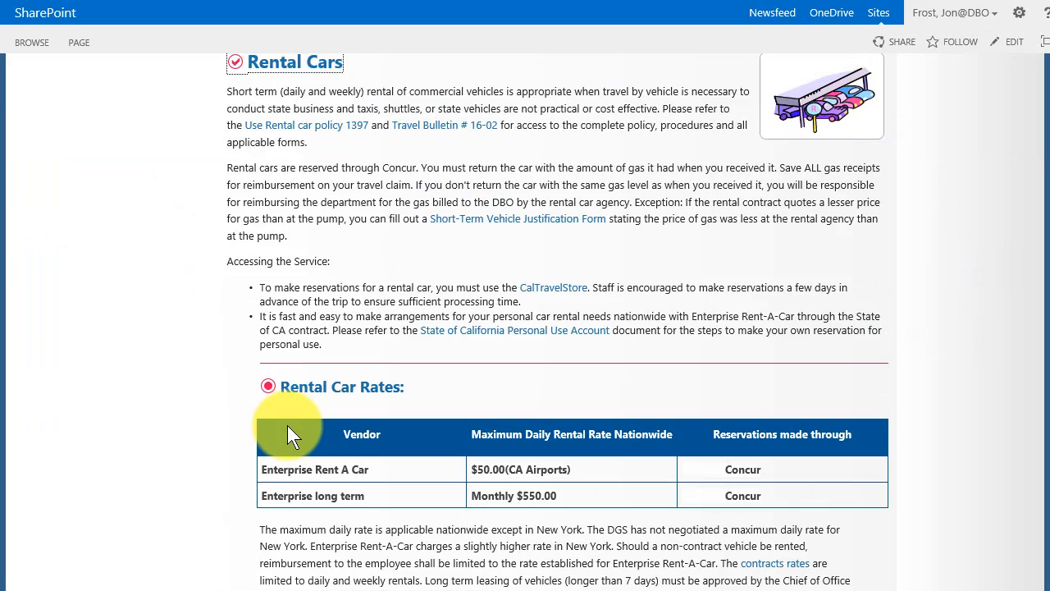
scroll(139, 390, "up", 10)
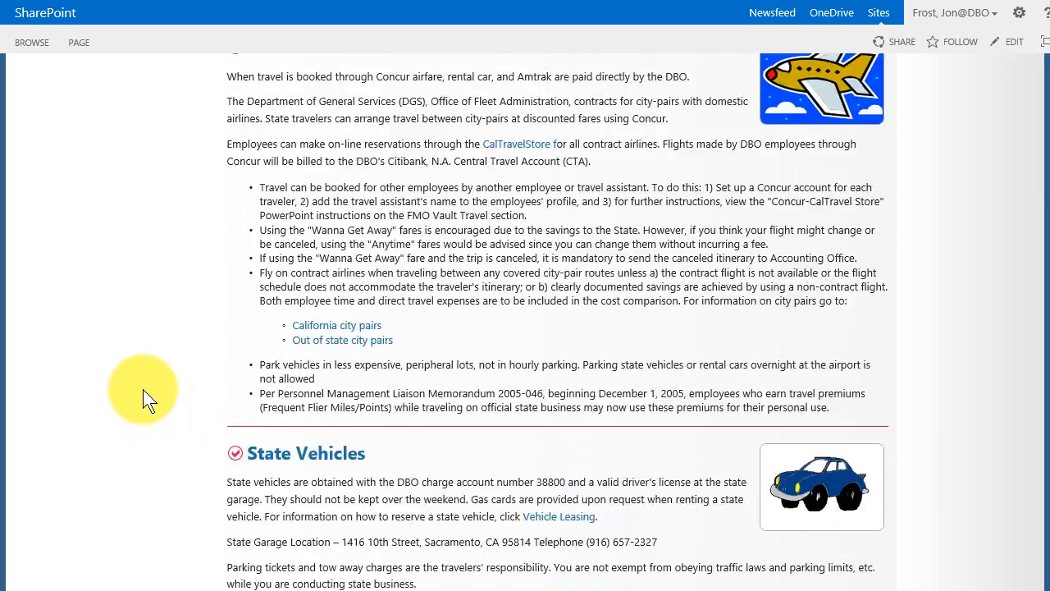
scroll(132, 378, "up", 15)
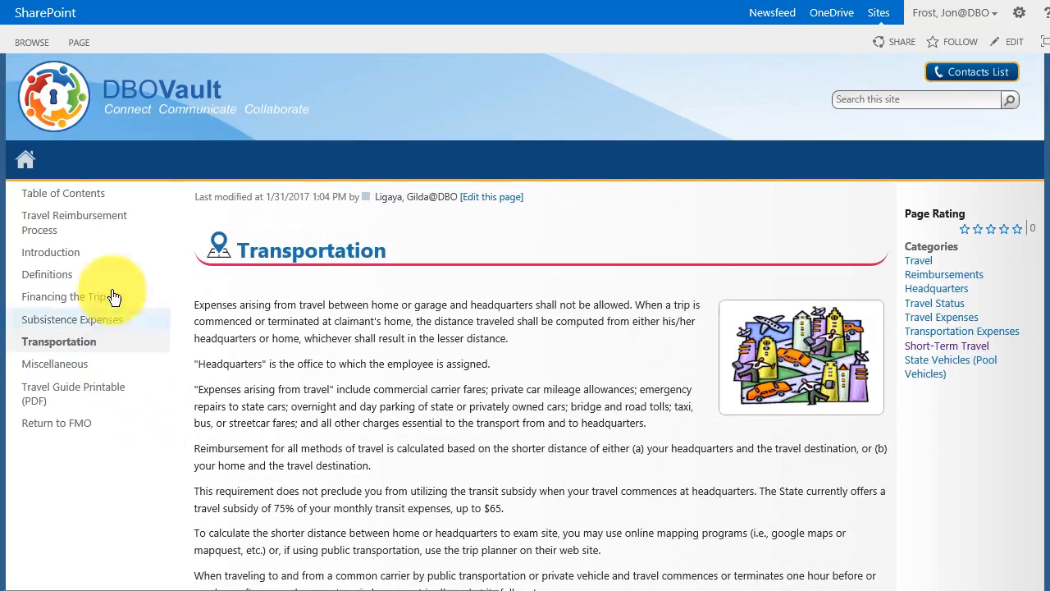
Return to the Table of Contents, open Financing the Trip and review its Acceptable Forms of Payment table.
left_click(53, 201)
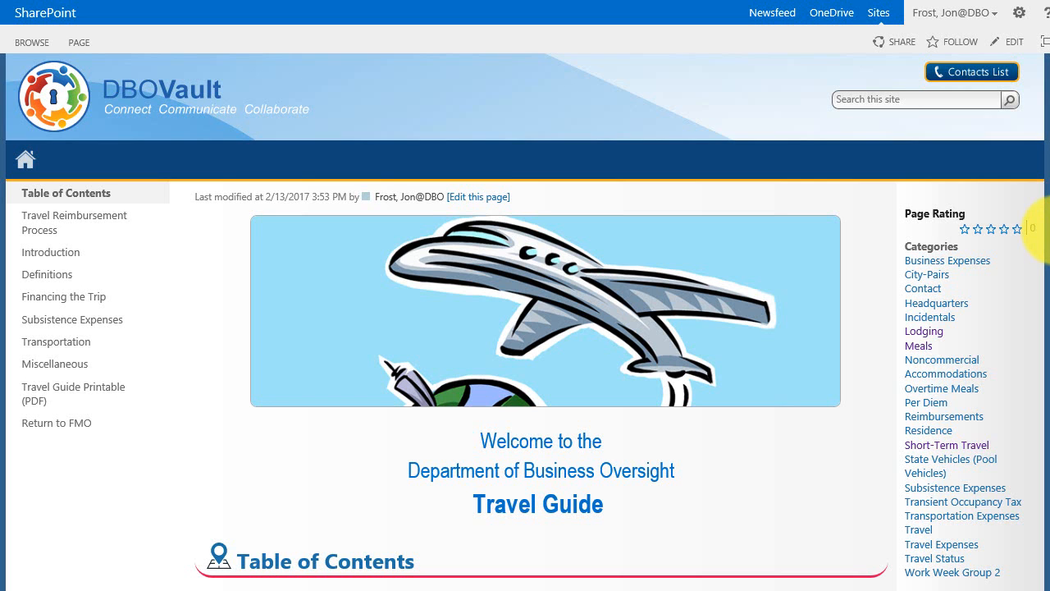
scroll(1040, 232, "down", 5)
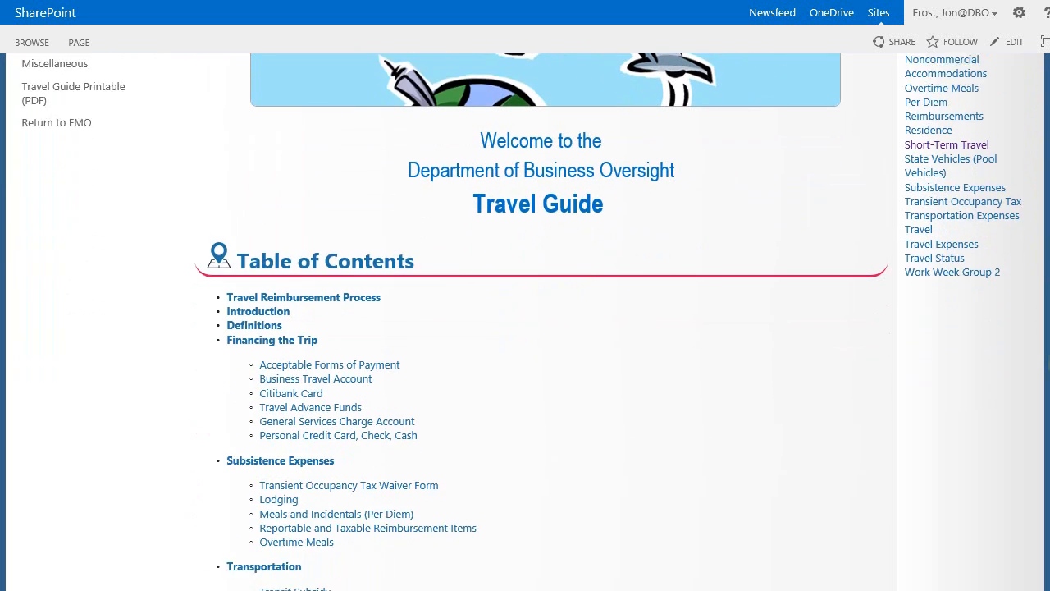
scroll(1048, 422, "down", 1)
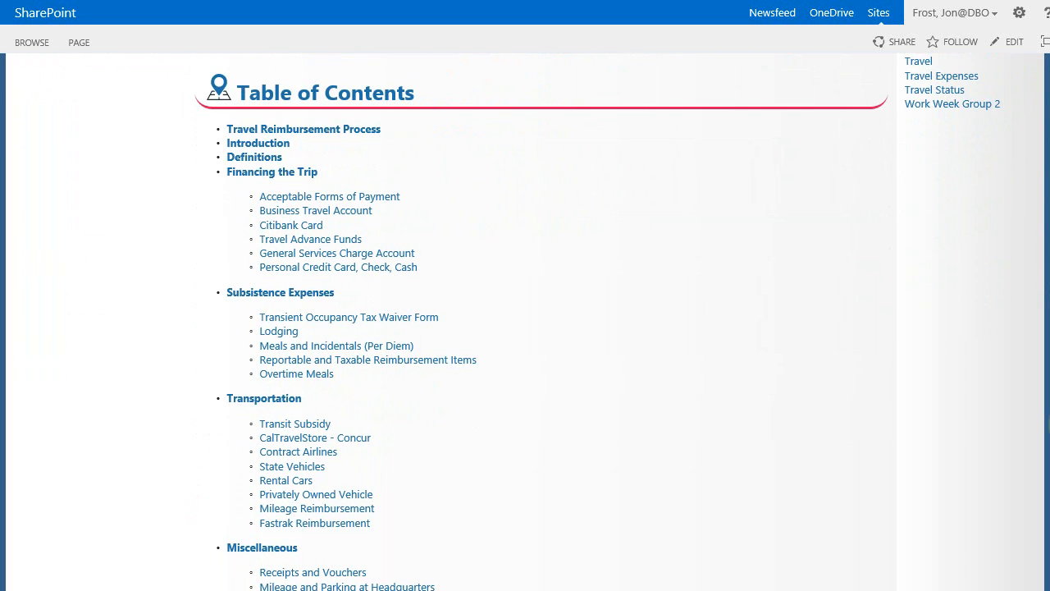
left_click(308, 177)
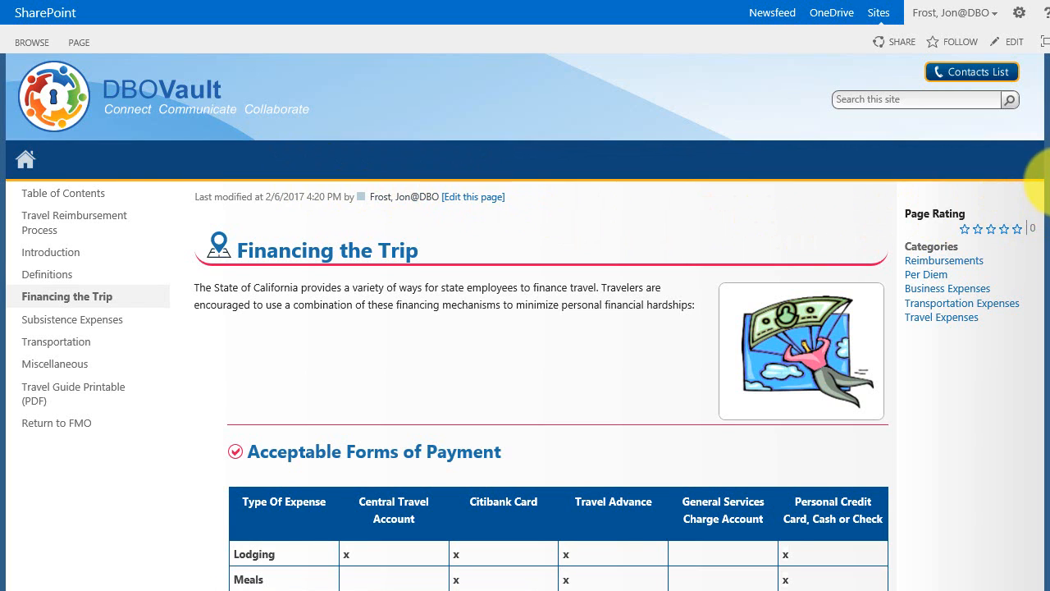
left_click_drag(1043, 181, 1043, 234)
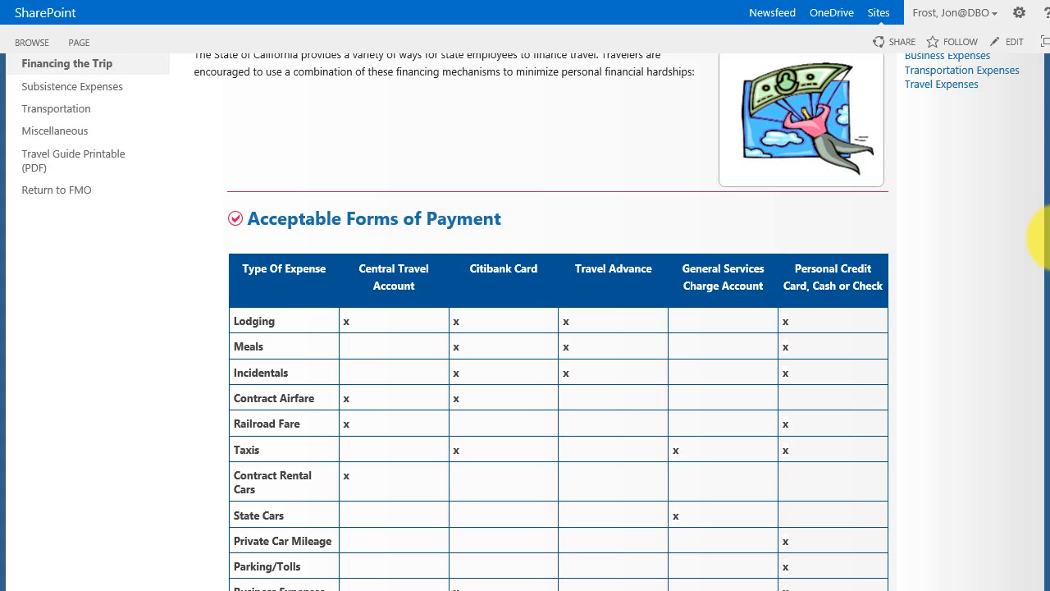
left_click_drag(1044, 236, 1043, 160)
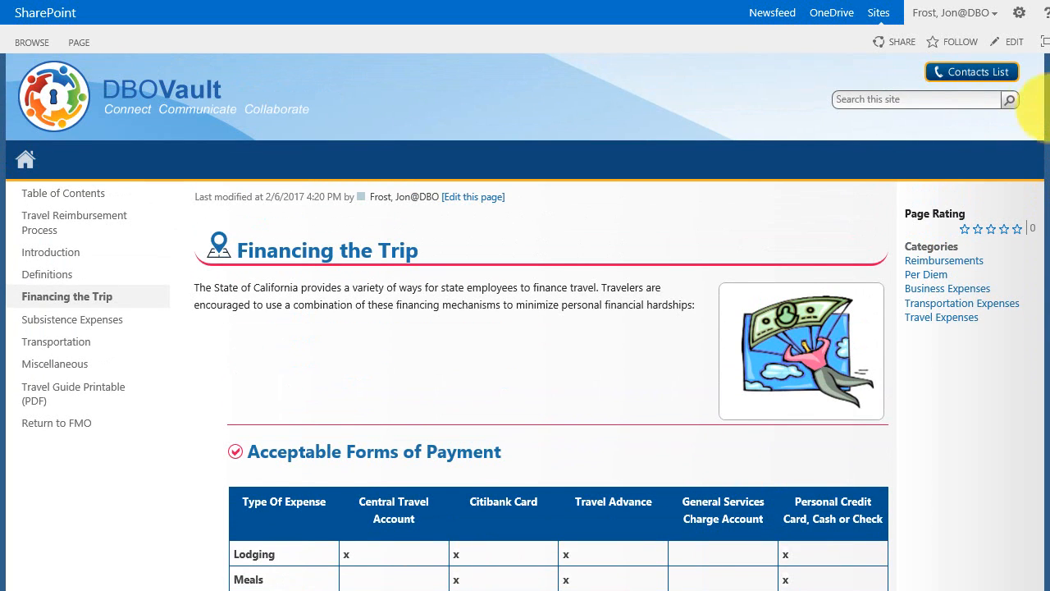
Put the Financing the Trip page into edit mode and place the cursor in its introductory paragraph.
left_click(1019, 18)
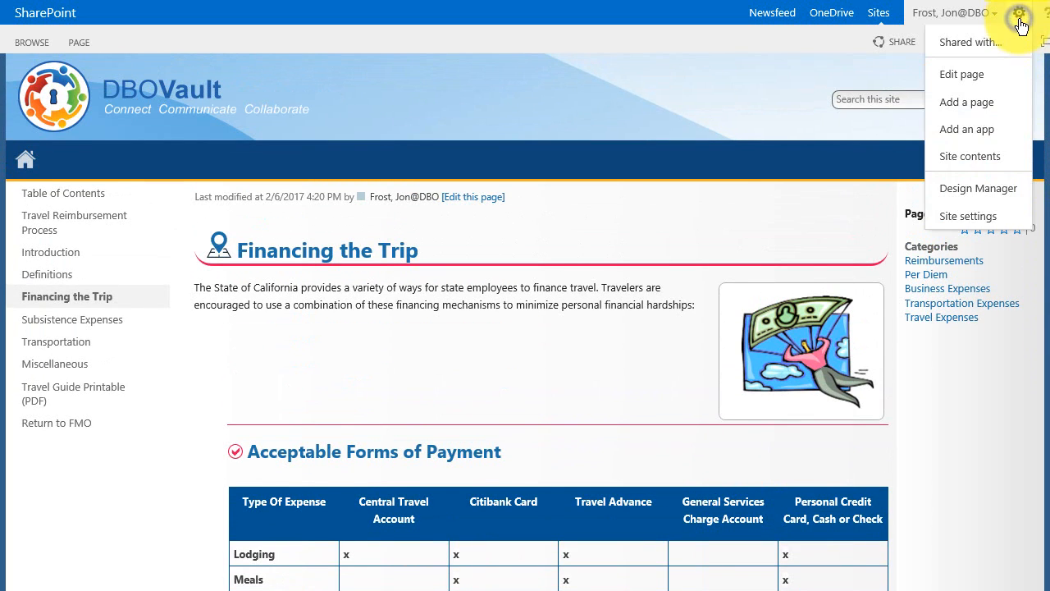
left_click(972, 77)
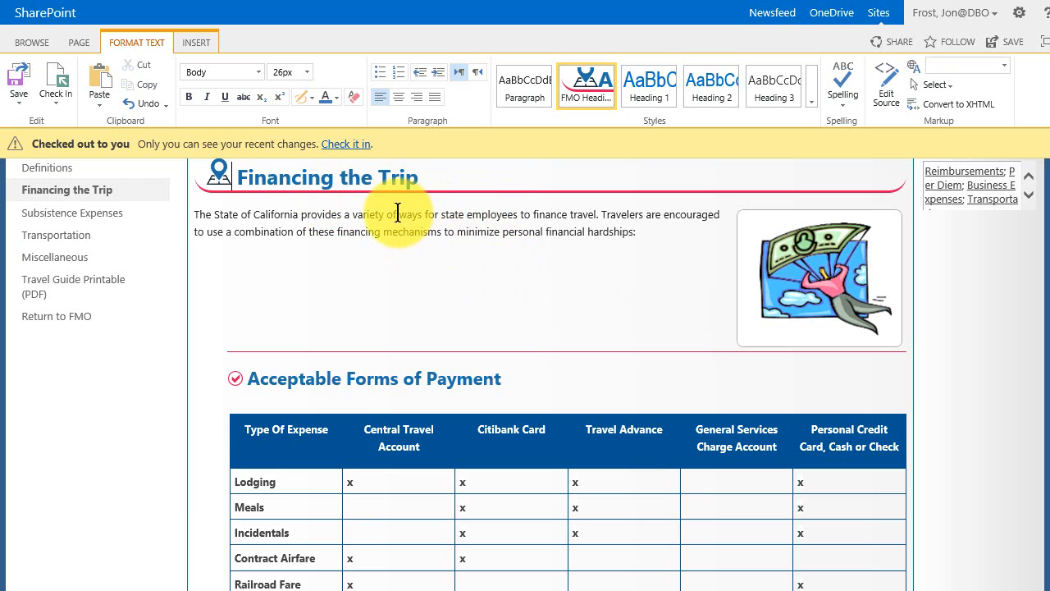
left_click(355, 212)
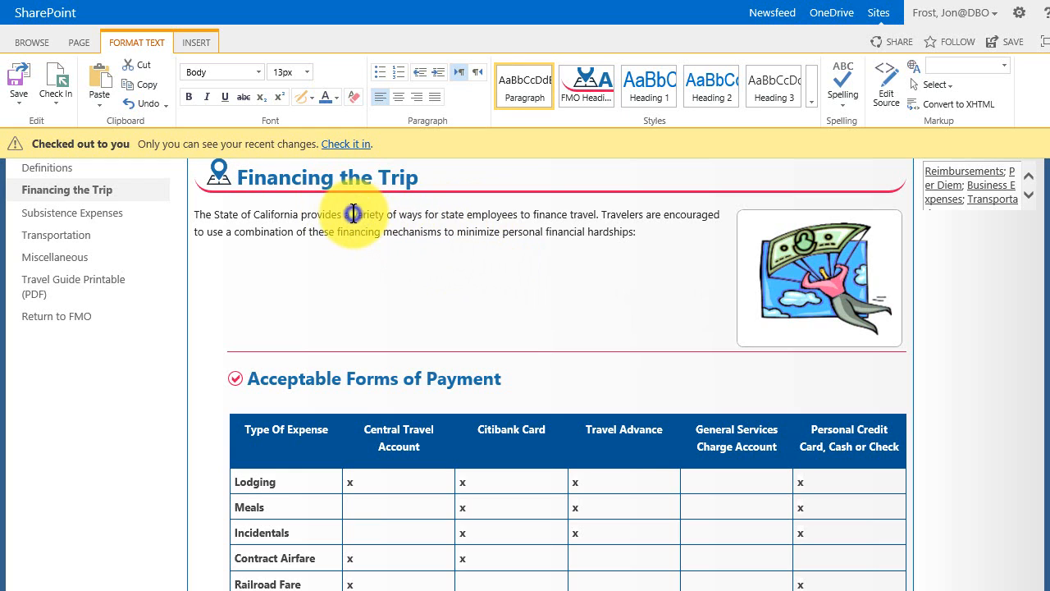
Insert the word "wide" before "variety" in the Financing the Trip introductory paragraph.
type("wide")
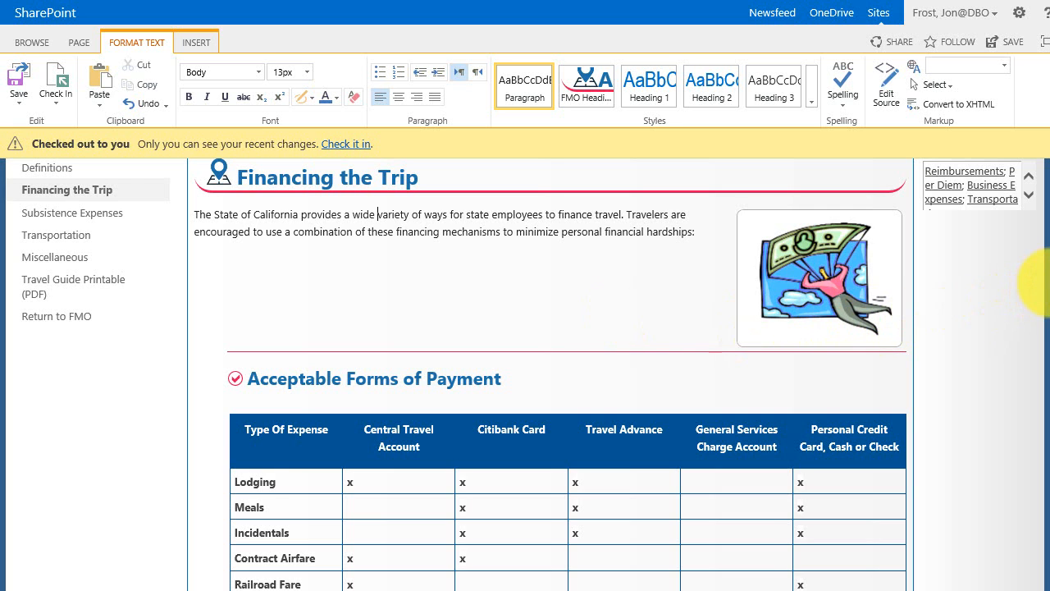
In the Central Travel Account column, mark Meals and Incidentals with "x" and remove the mark for Lodging.
scroll(1045, 316, "down", 3)
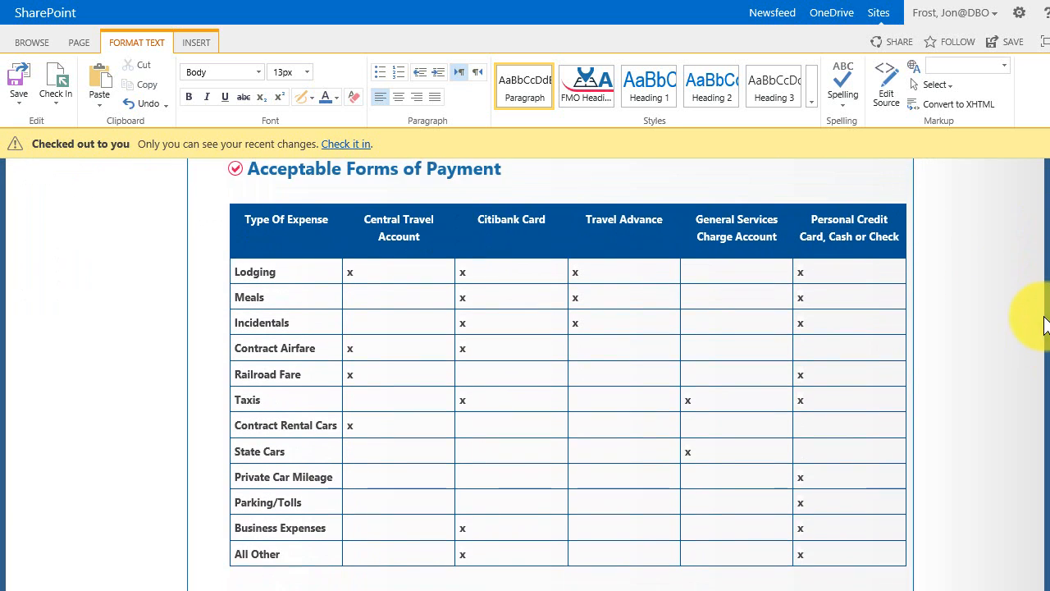
left_click(359, 309)
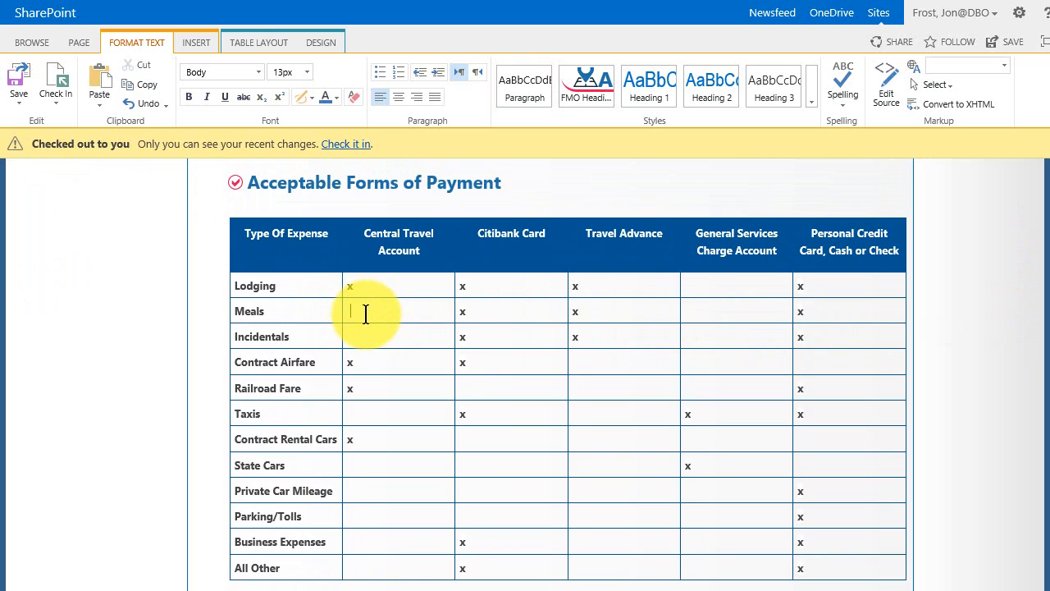
type("x")
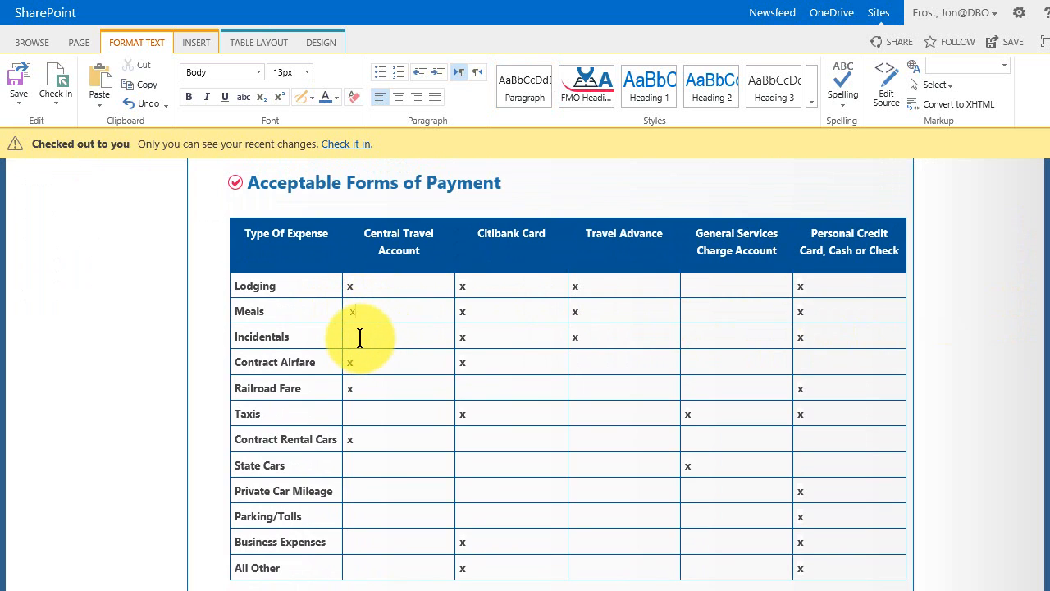
left_click(359, 337)
type("x")
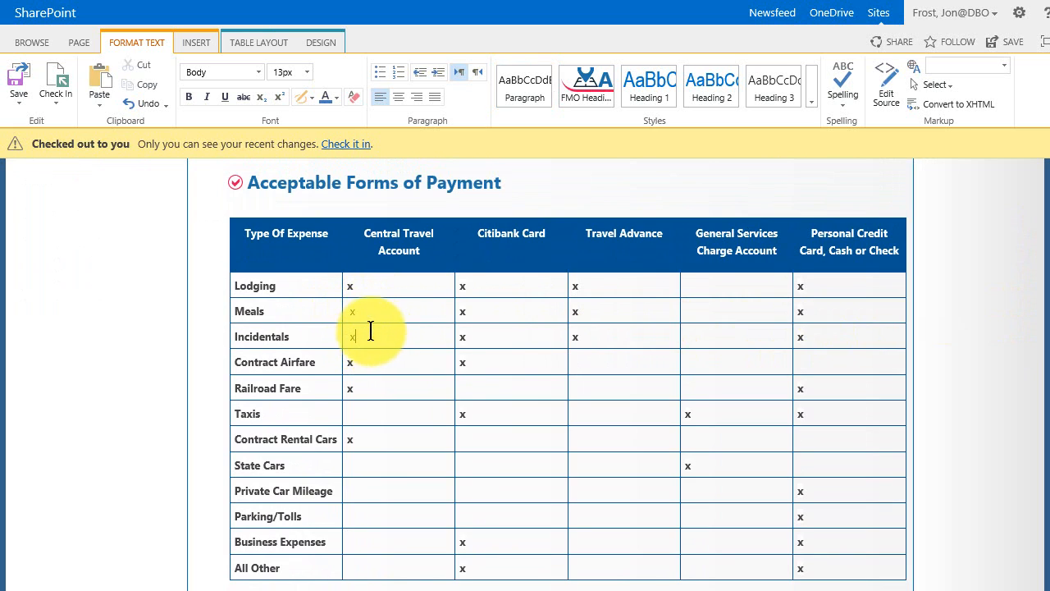
left_click(360, 285)
key("BackSpace")
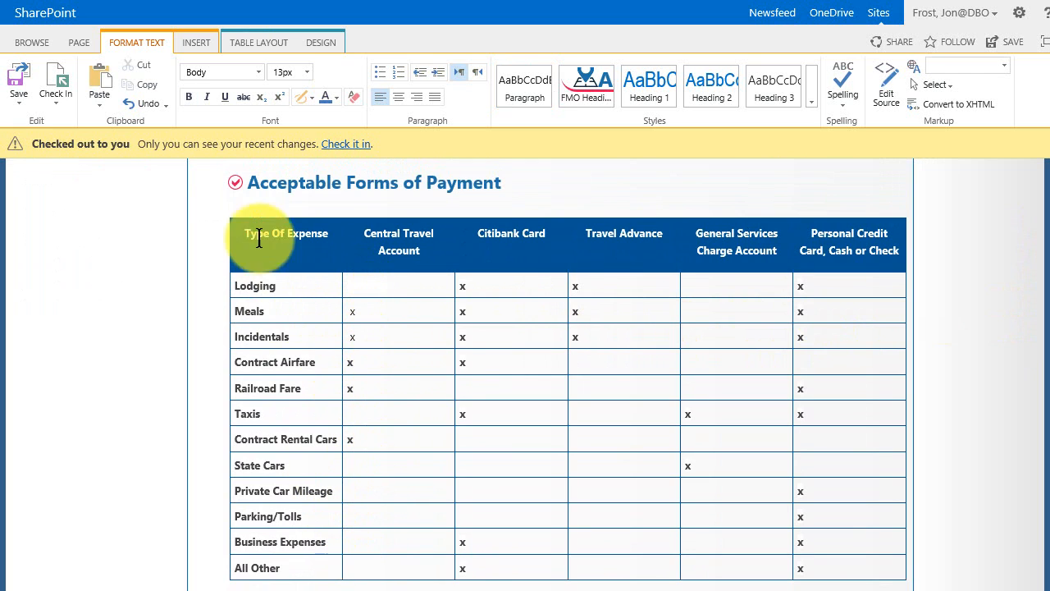
Insert an empty row below All Other in the Acceptable Forms of Payment table and place the cursor in its first cell.
left_click(259, 42)
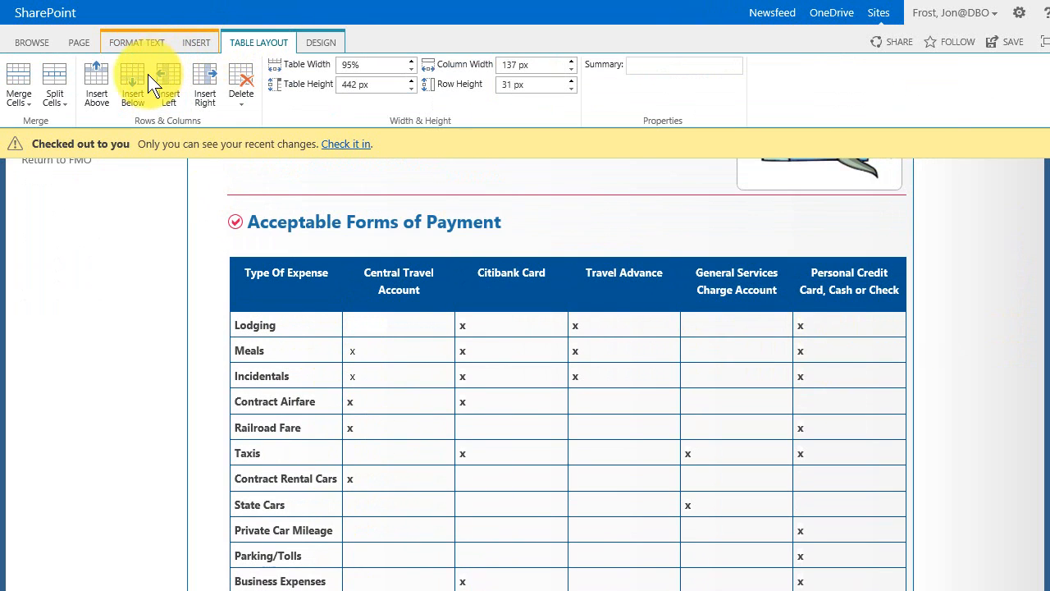
left_click(127, 83)
scroll(191, 365, "down", 3)
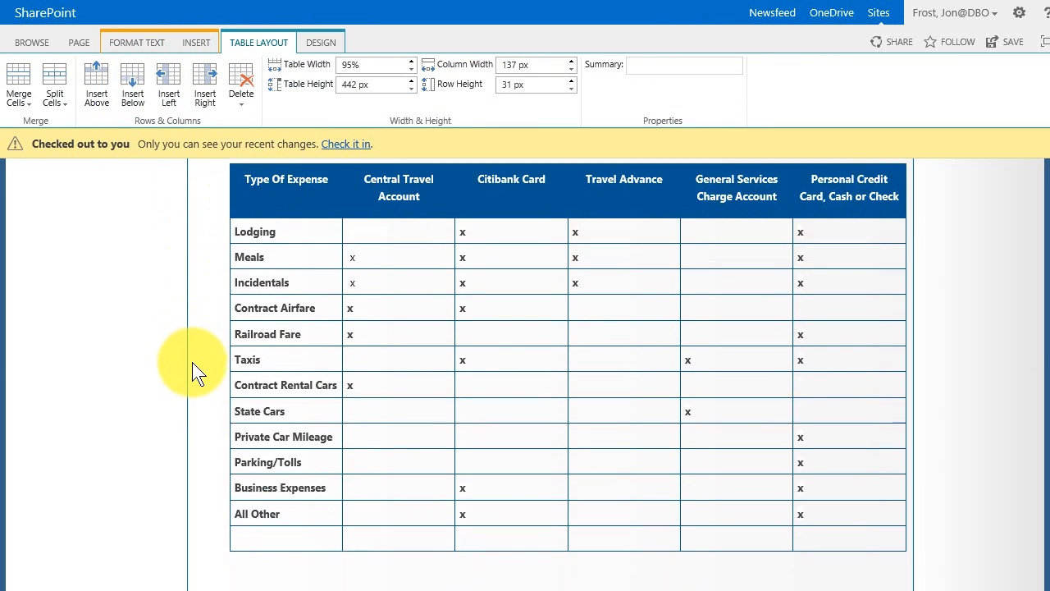
left_click(214, 405)
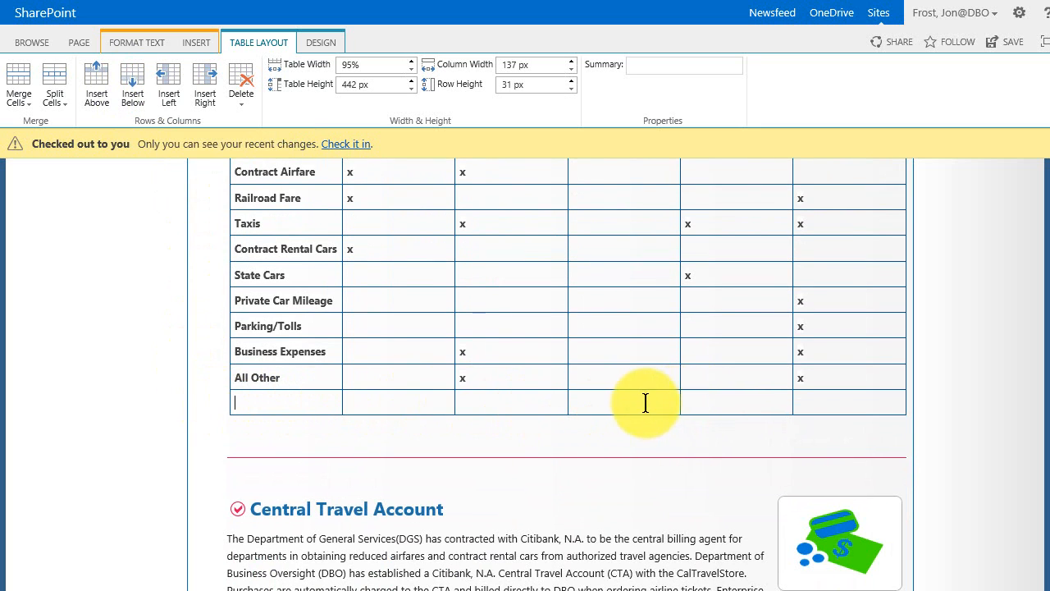
scroll(637, 402, "down", 2)
scroll(637, 404, "down", 1)
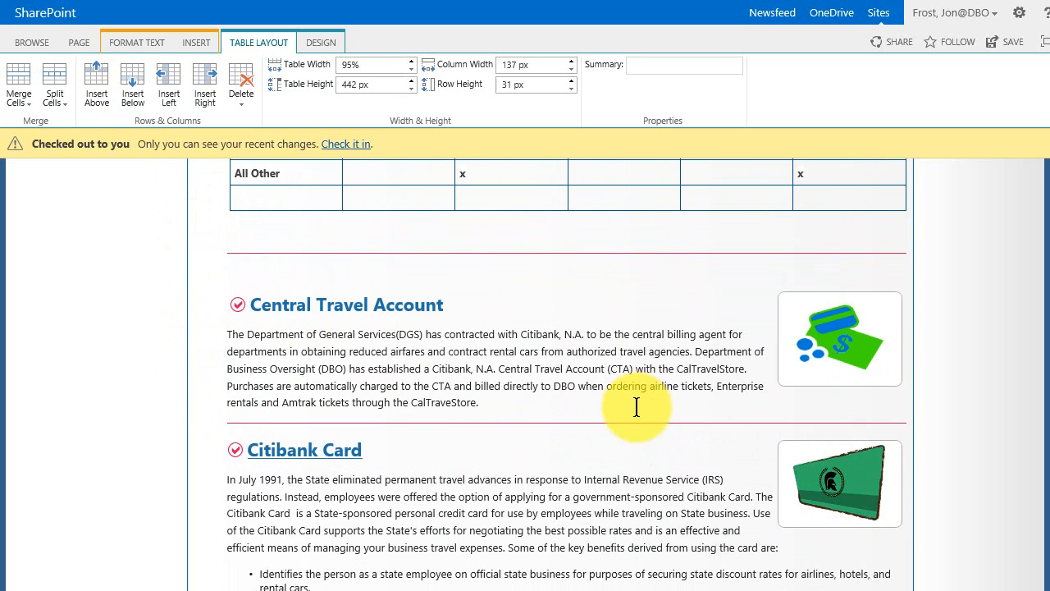
left_click_drag(478, 403, 410, 405)
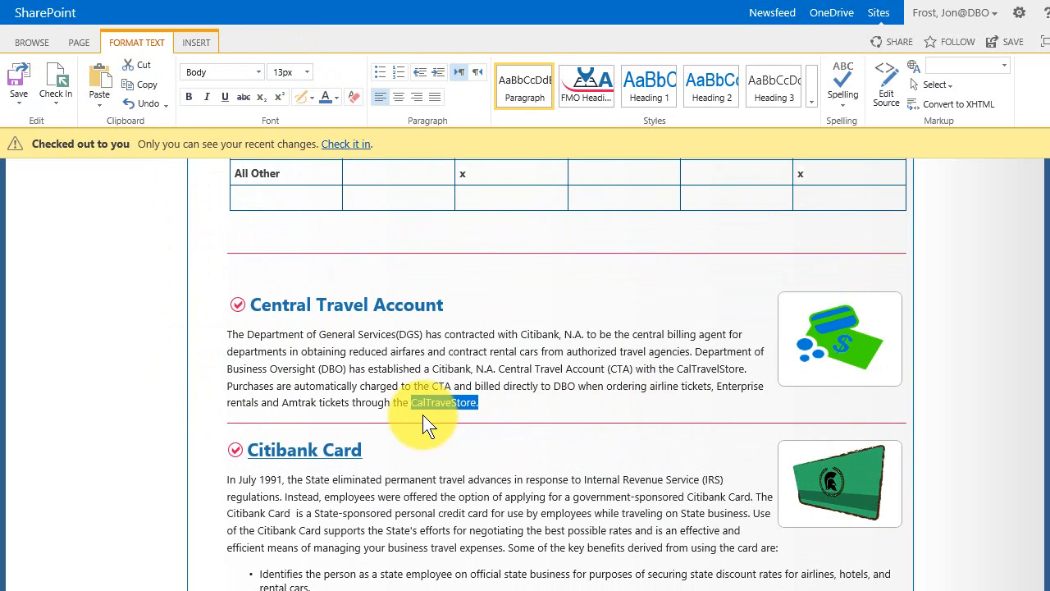
left_click(193, 43)
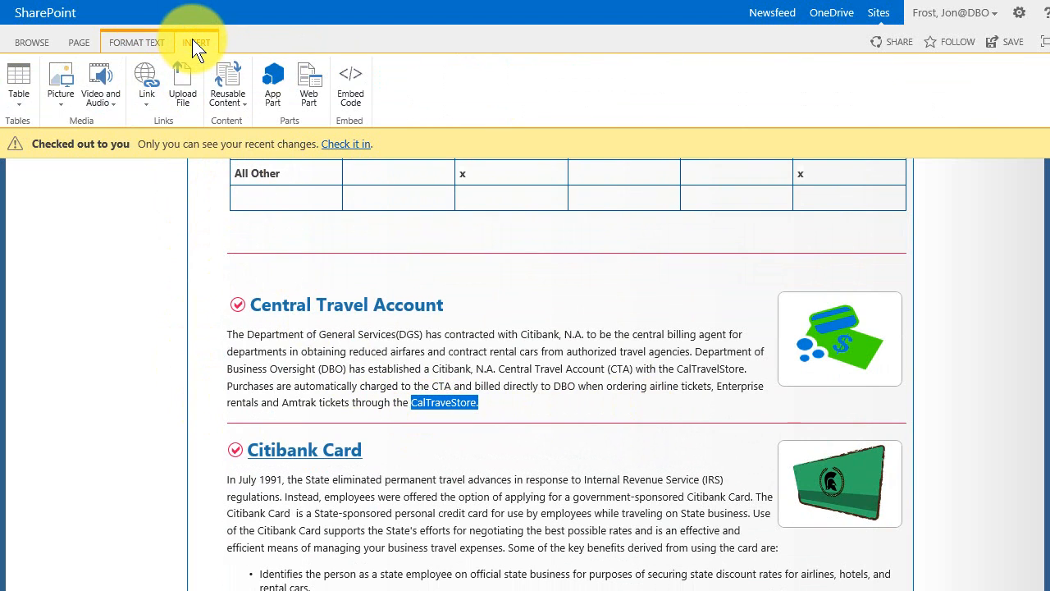
left_click(146, 101)
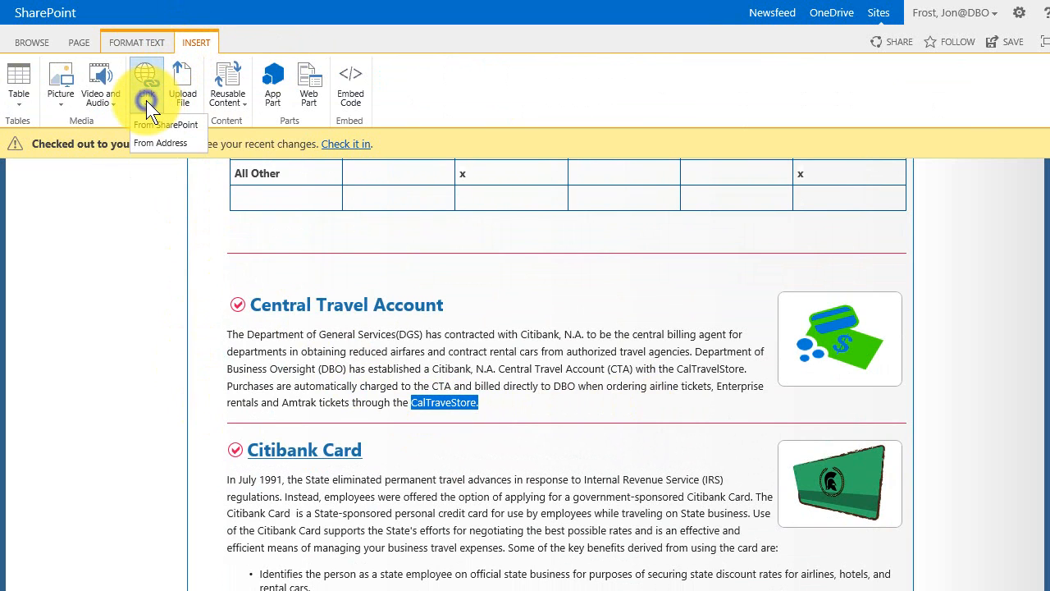
left_click(161, 143)
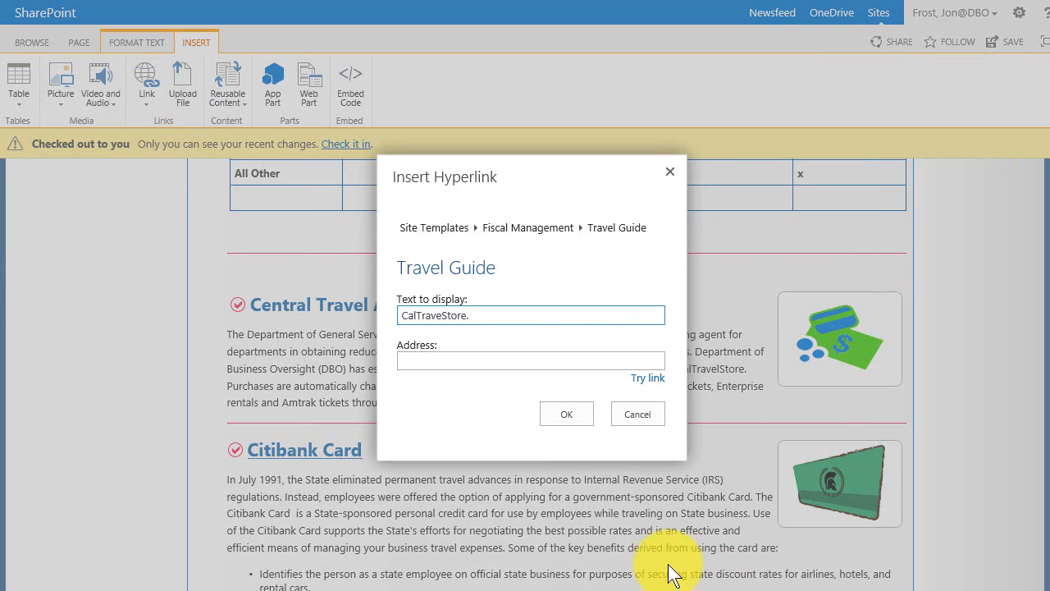
left_click(416, 361)
type("http://www.caltravelstore.com/")
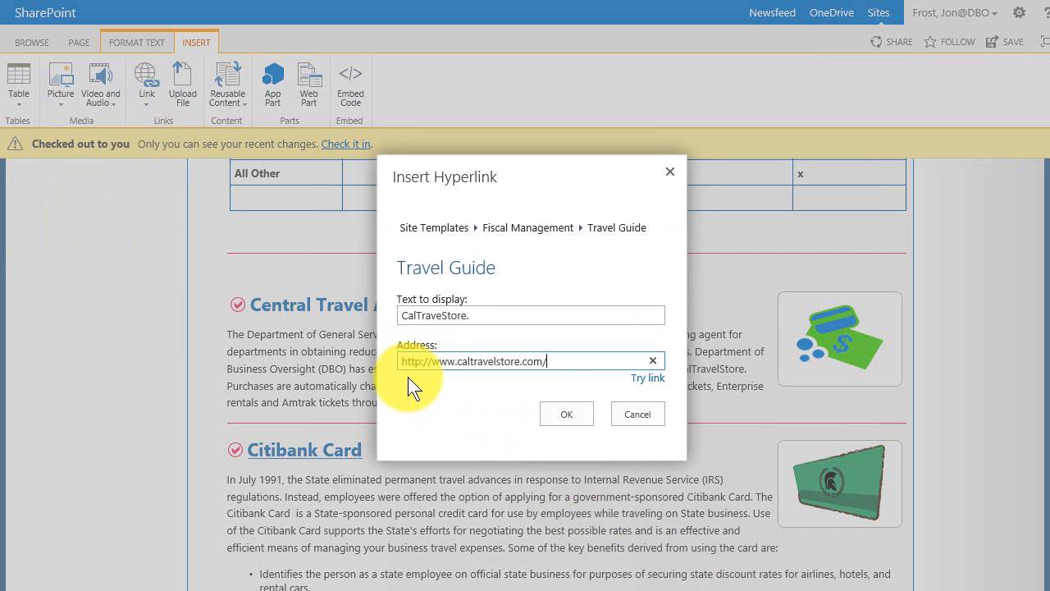
left_click(555, 419)
left_click(554, 419)
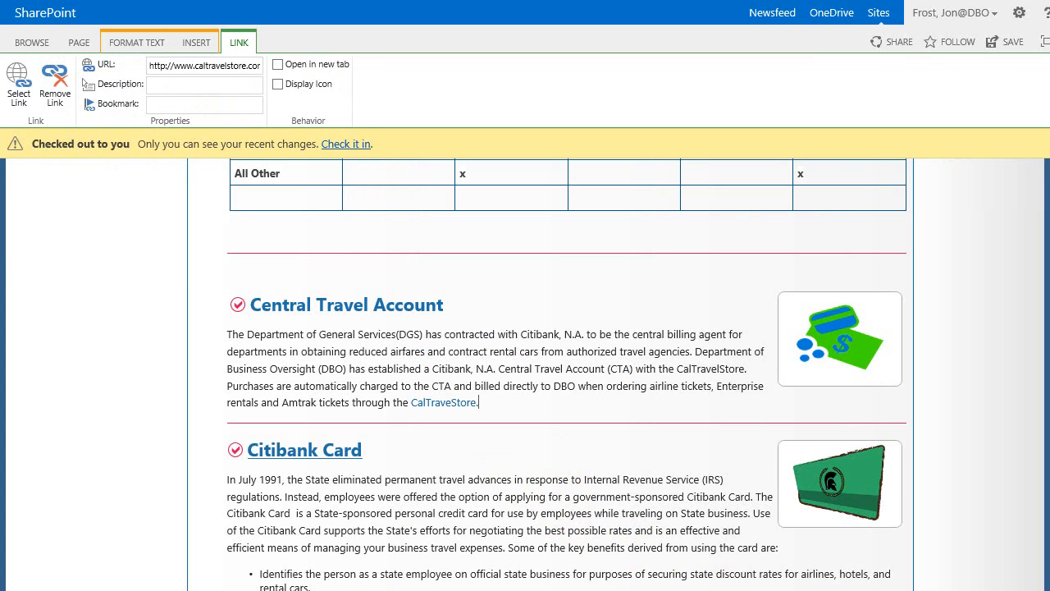
Delete the word "wide" before "variety" from the page's introductory paragraph.
scroll(410, 463, "up", 5)
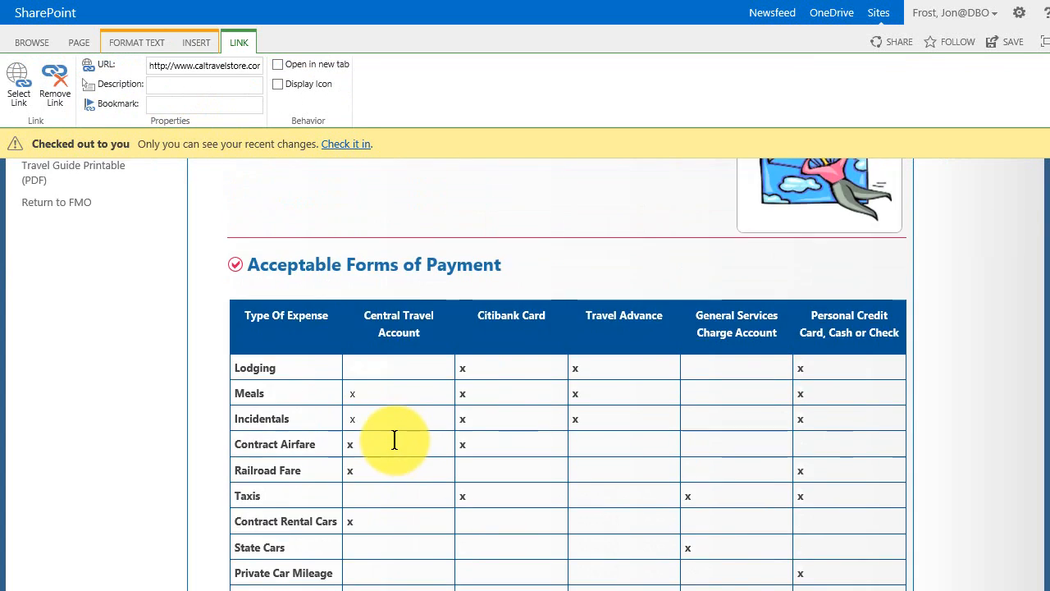
scroll(393, 440, "up", 3)
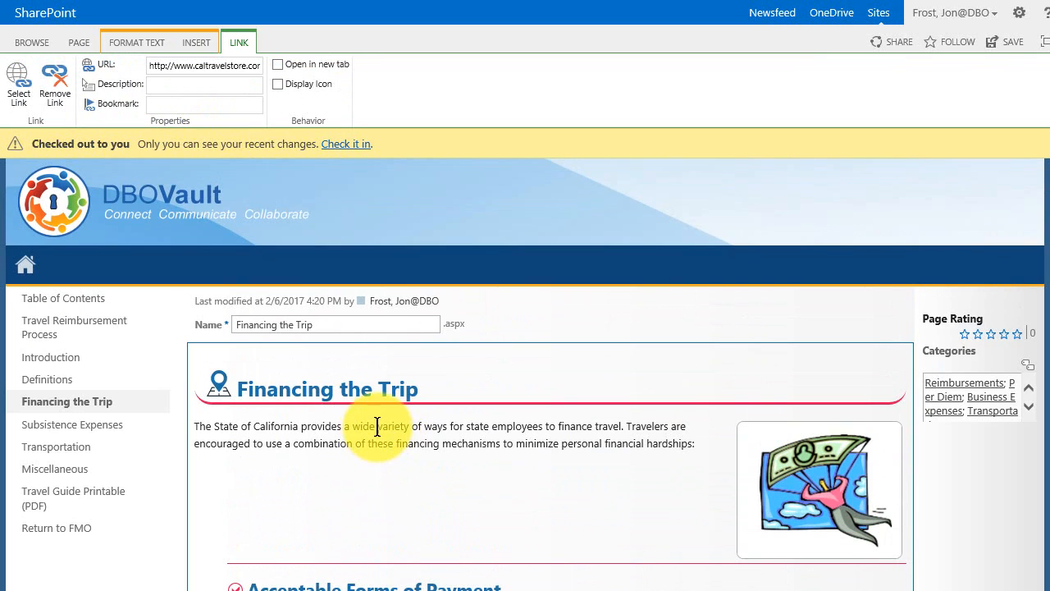
left_click(377, 425)
key("BackSpace")
key("BackSpace")
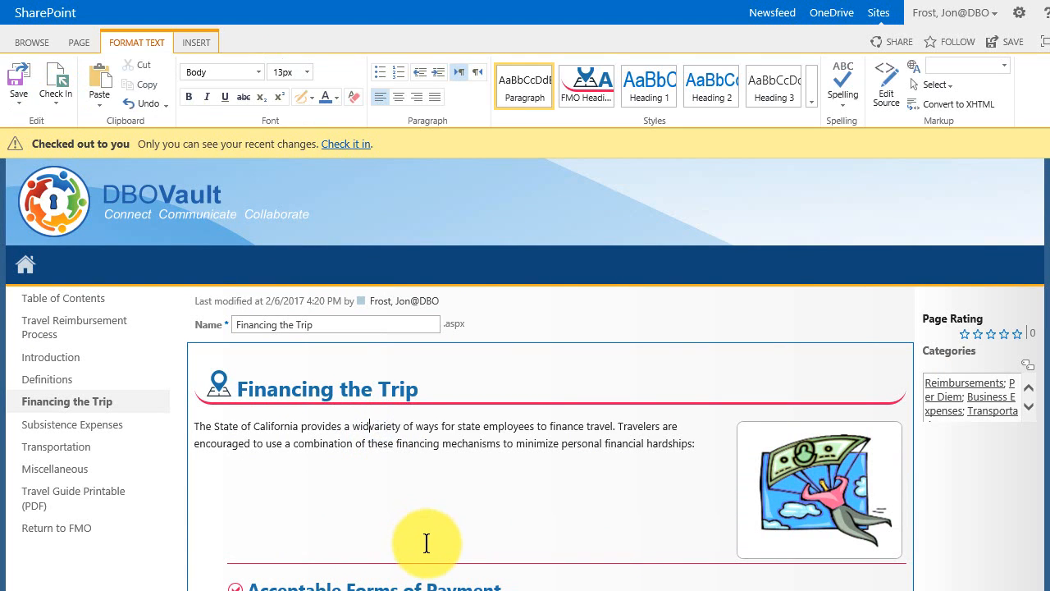
key("BackSpace")
key("BackSpace")
key("BackSpace")
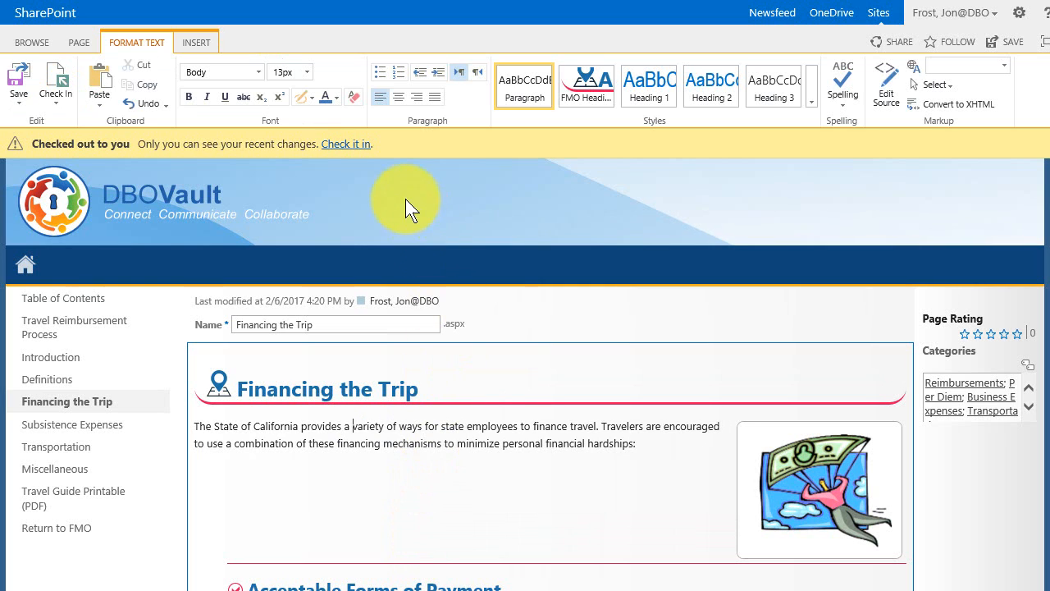
Check in the Financing the Trip page without a comment.
left_click(343, 148)
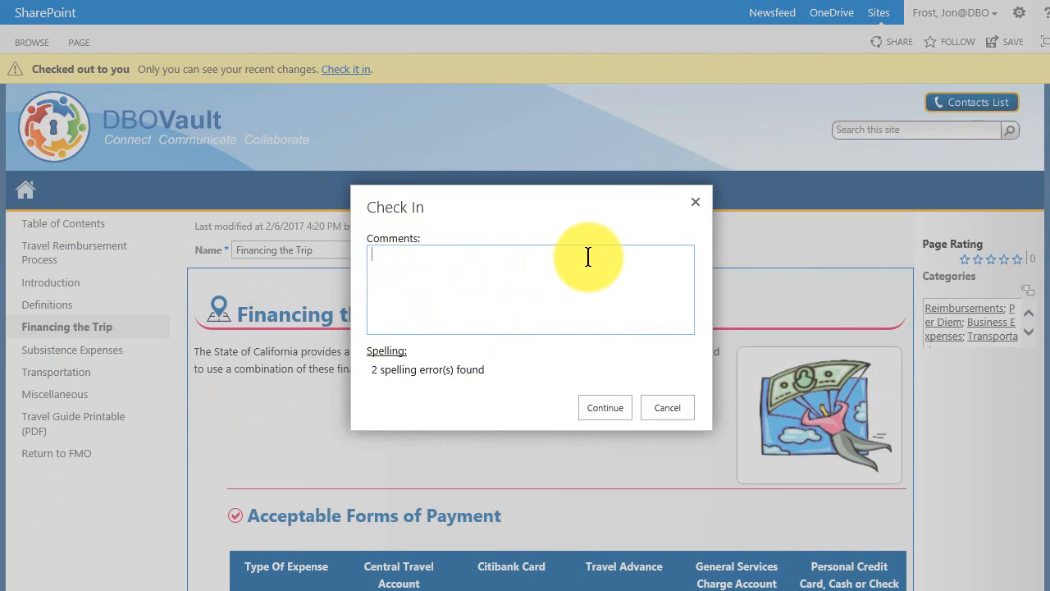
left_click(607, 406)
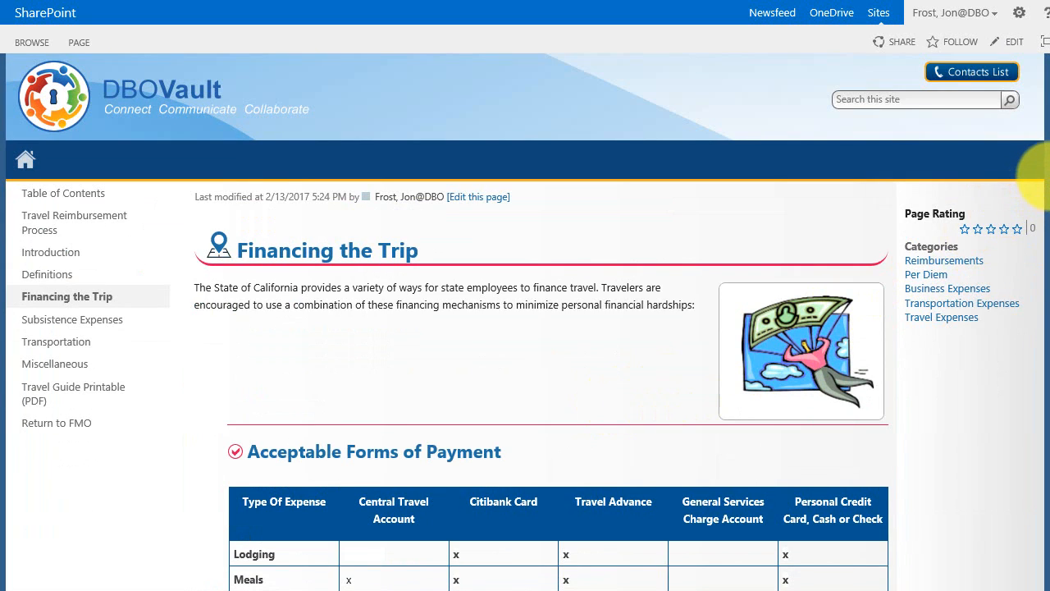
mouse_move(1049, 175)
left_mouse_down()
mouse_move(1045, 414)
mouse_move(1042, 160)
left_mouse_up()
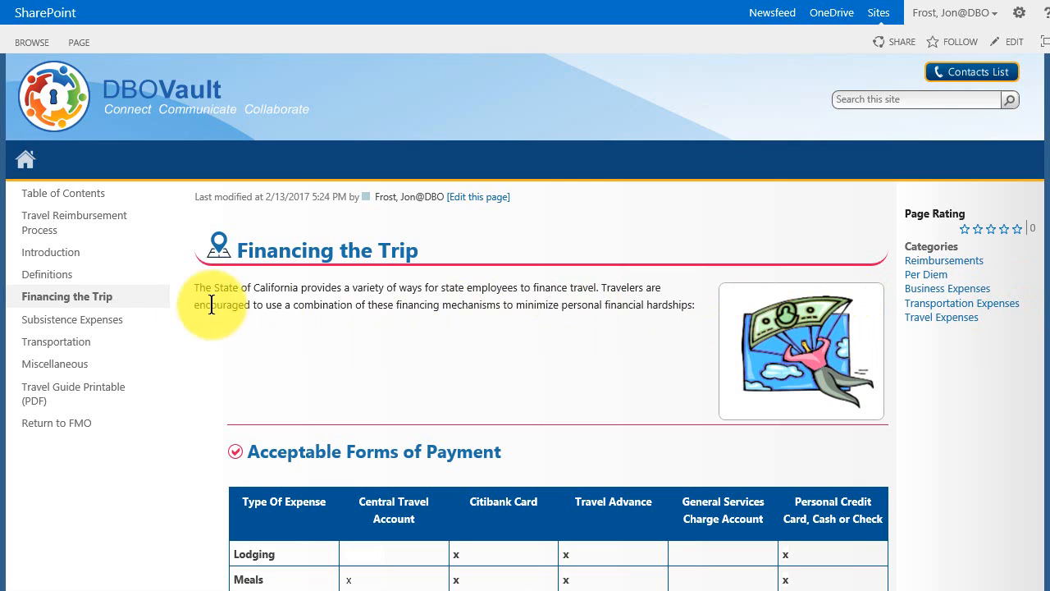
Go to the Table of Contents page and put it into edit mode.
left_click(65, 194)
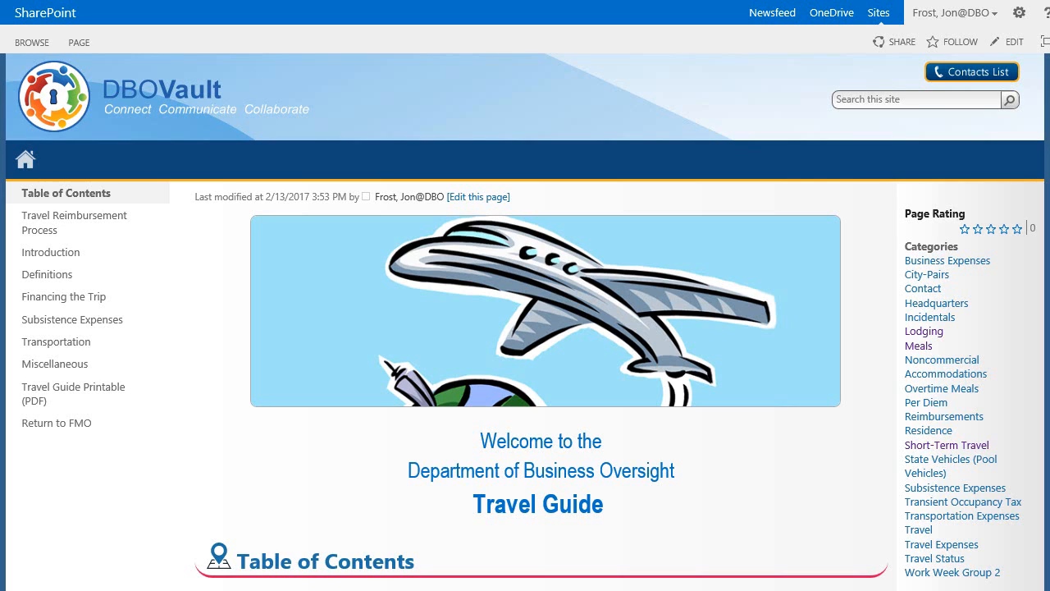
left_click(1018, 15)
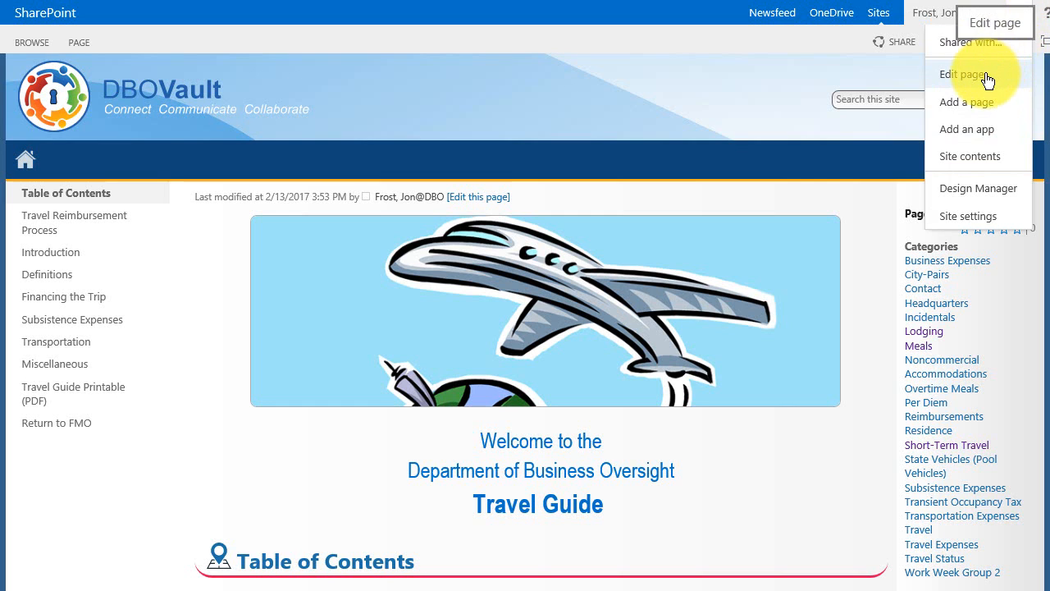
left_click(986, 74)
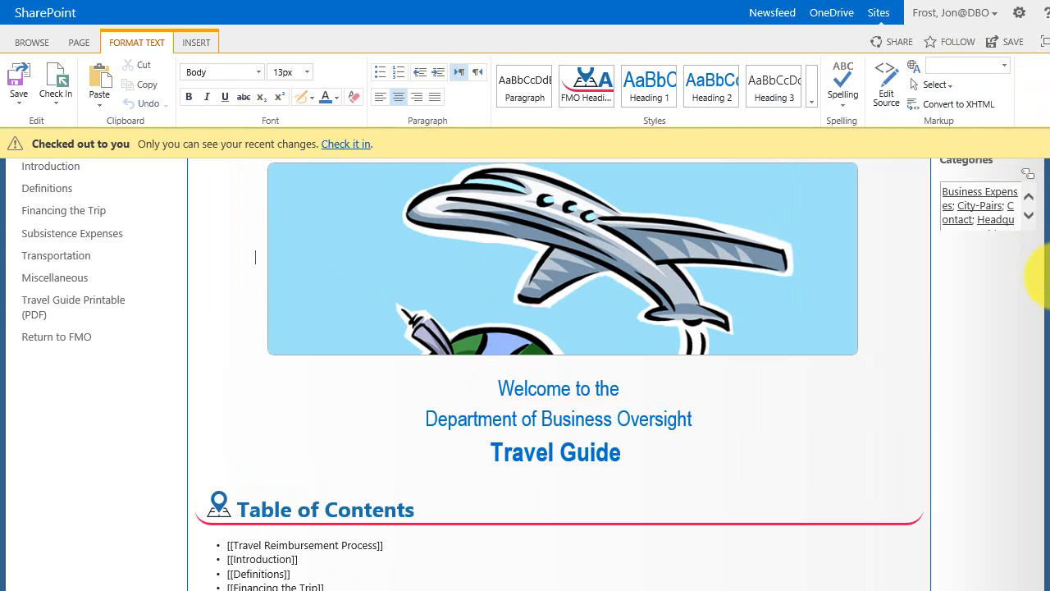
Add a top-level bullet with the wiki link [[Flying Cars]] between the Transportation and Miscellaneous topics.
scroll(1041, 328, "down", 6)
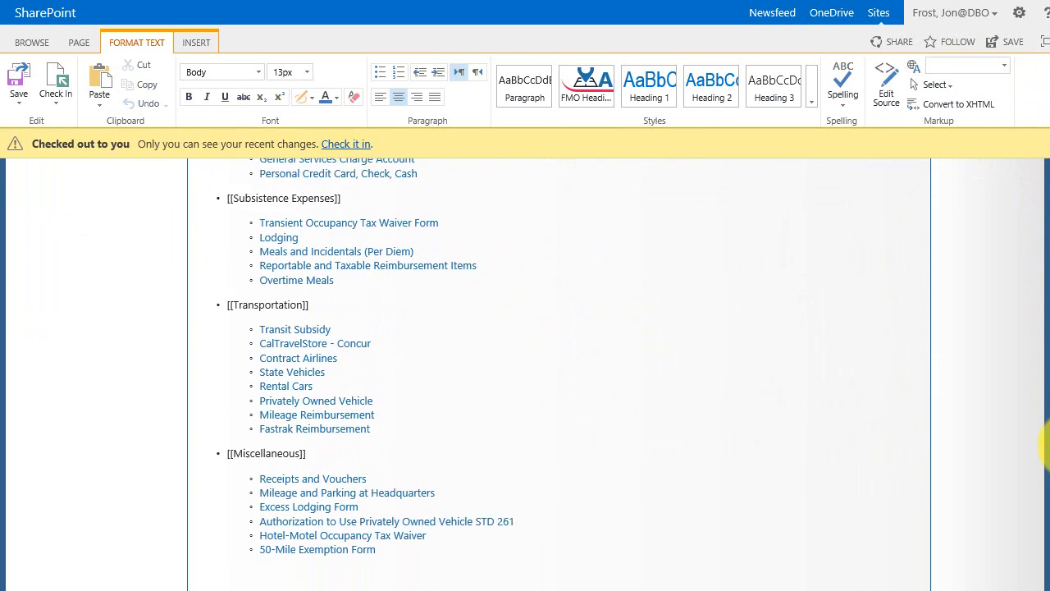
scroll(1046, 442, "down", 1)
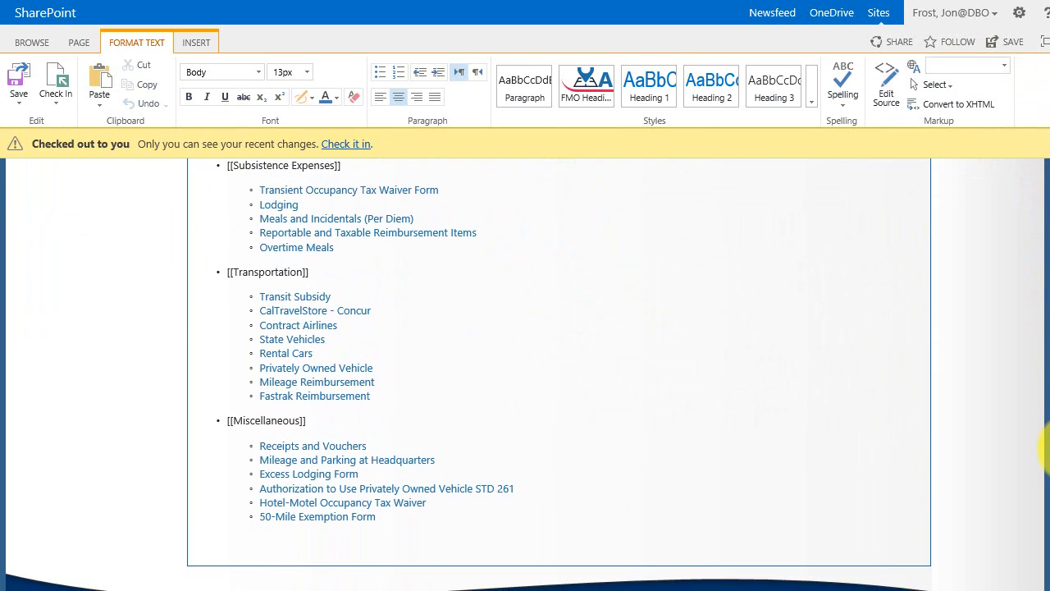
left_click(390, 405)
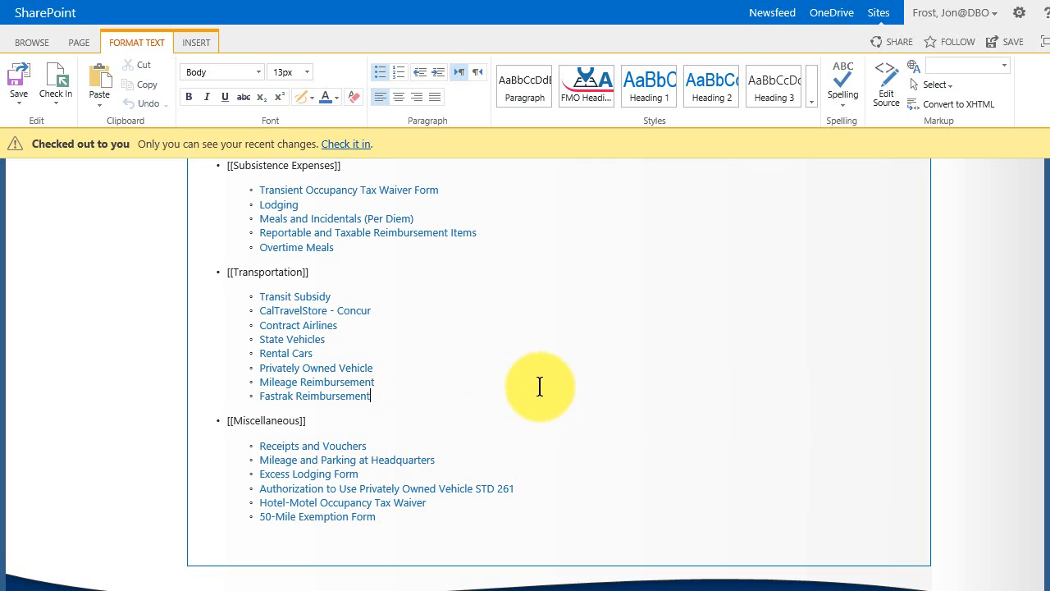
key("Return")
key("Return")
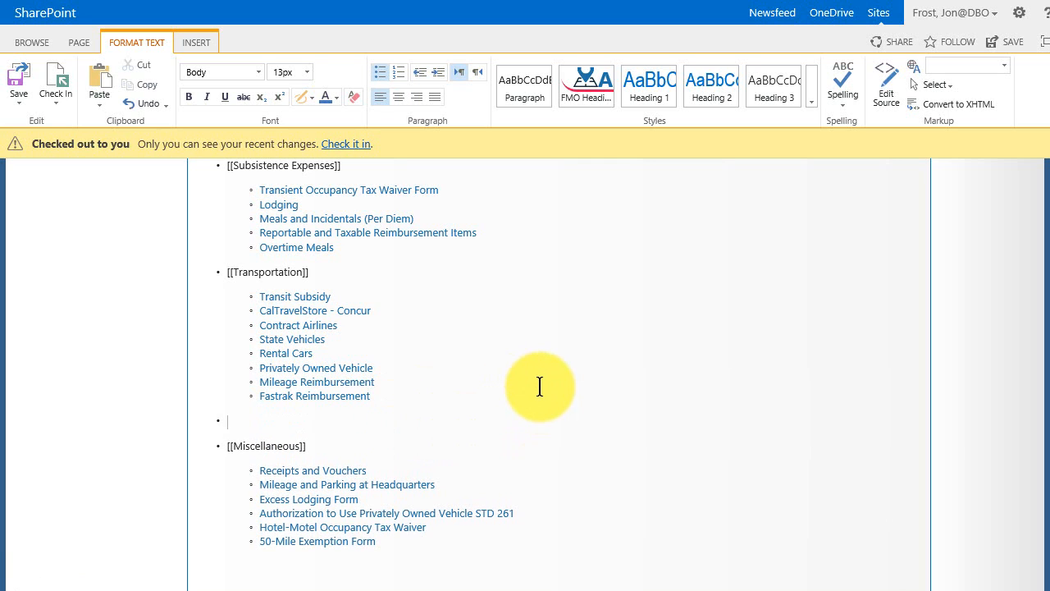
type("Flying Cars]]")
type("[[")
left_click(539, 386)
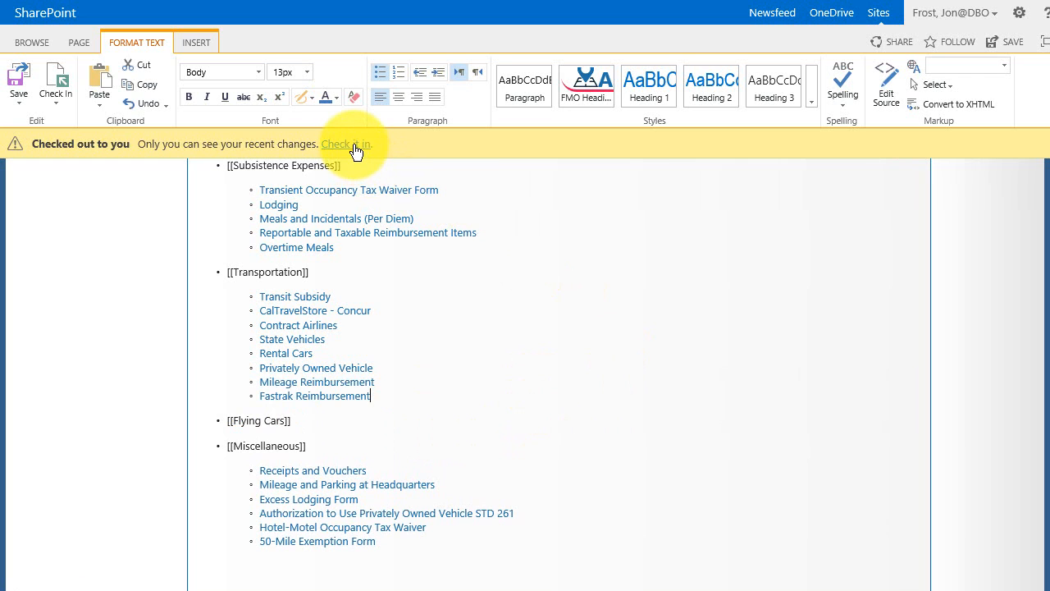
Check in the edited Table of Contents page without a comment.
left_click(347, 143)
left_click(592, 407)
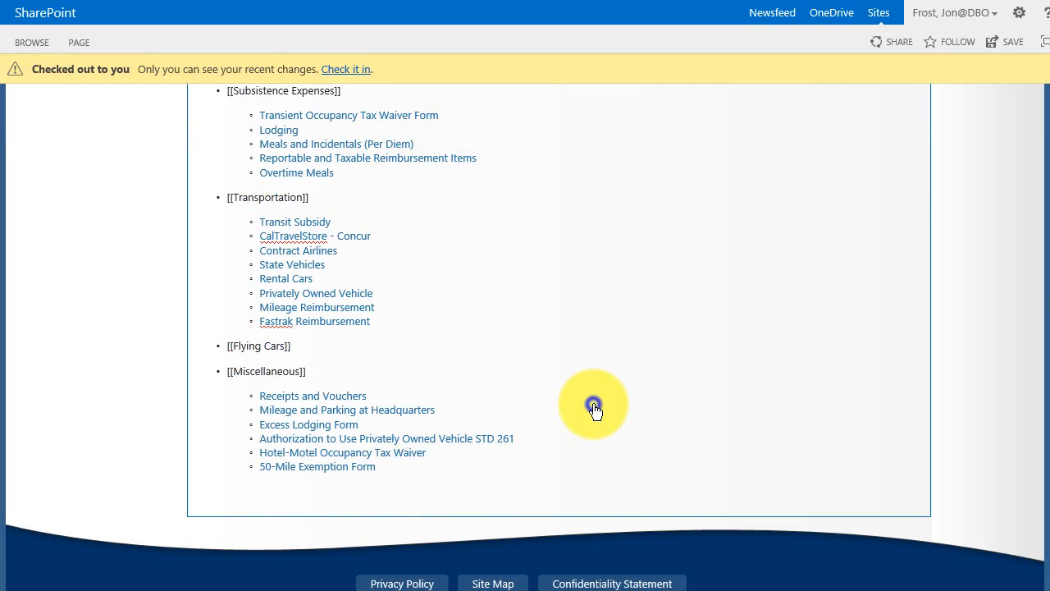
Follow the new Flying Cars link in the Table of Contents and create the missing page in the Travel Guide.
scroll(601, 408, "down", 6)
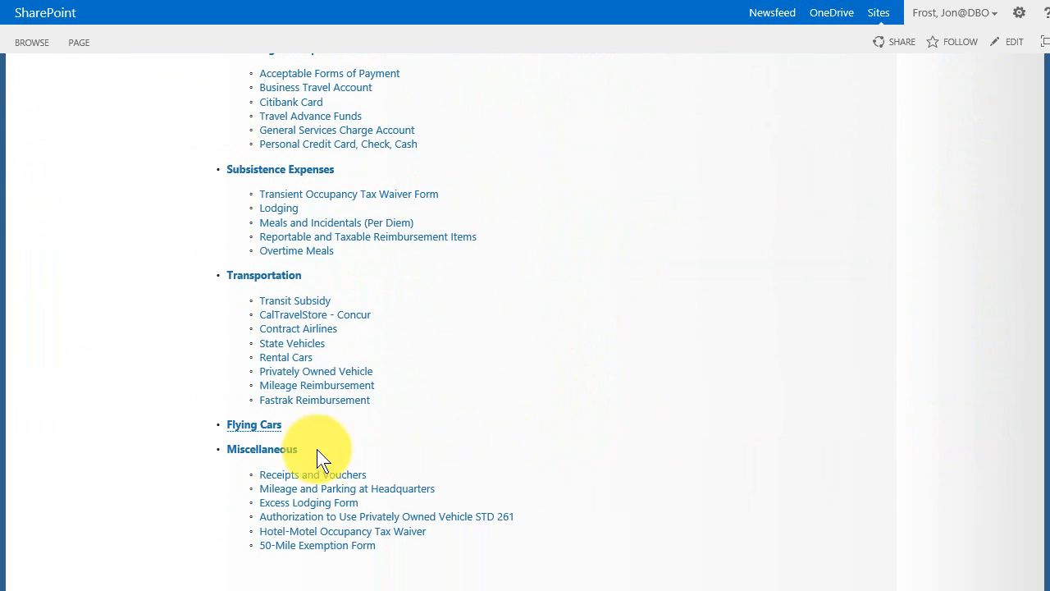
left_click(272, 428)
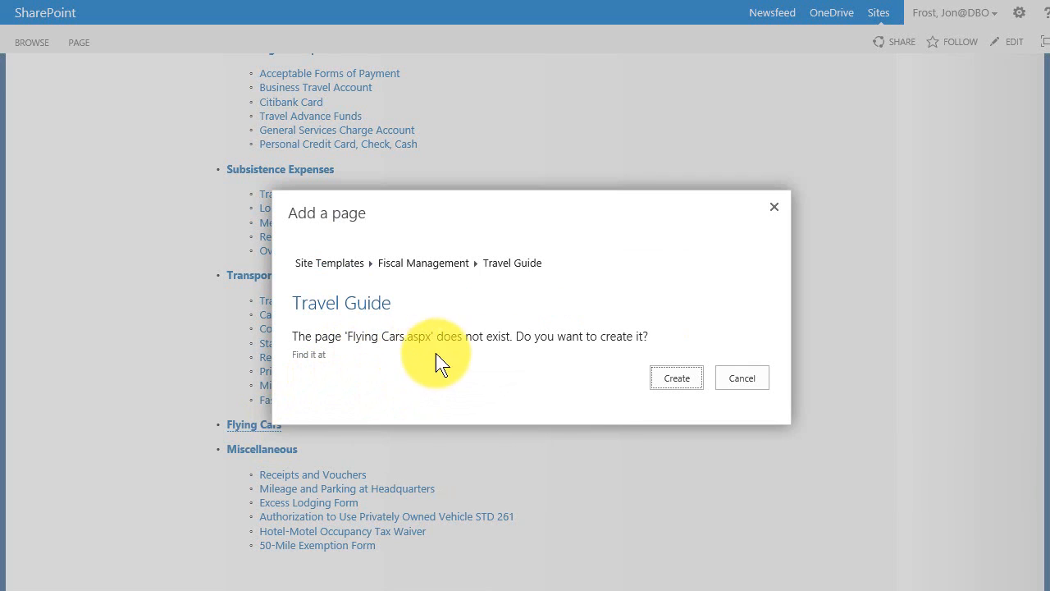
left_click(661, 375)
left_click(670, 381)
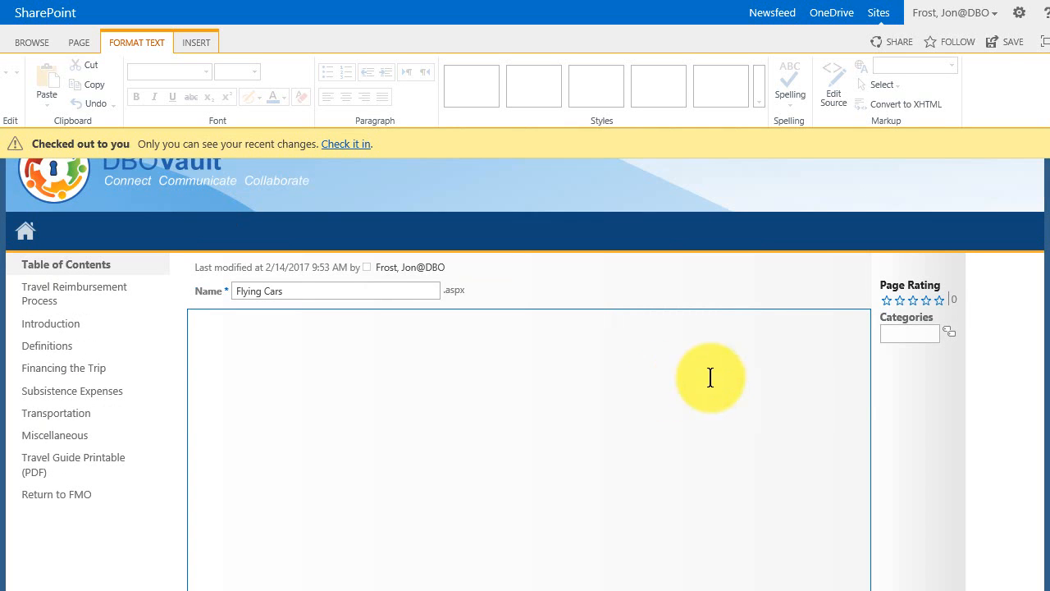
Enter Flying Cars as the title line in the body of the new page.
scroll(1043, 238, "down", 2)
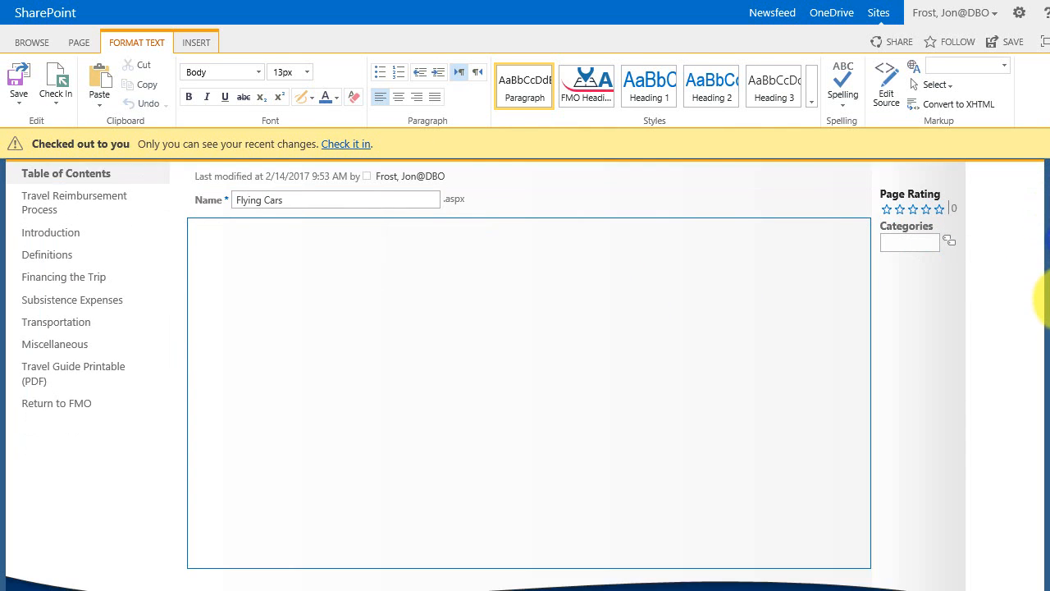
scroll(1037, 246, "up", 2)
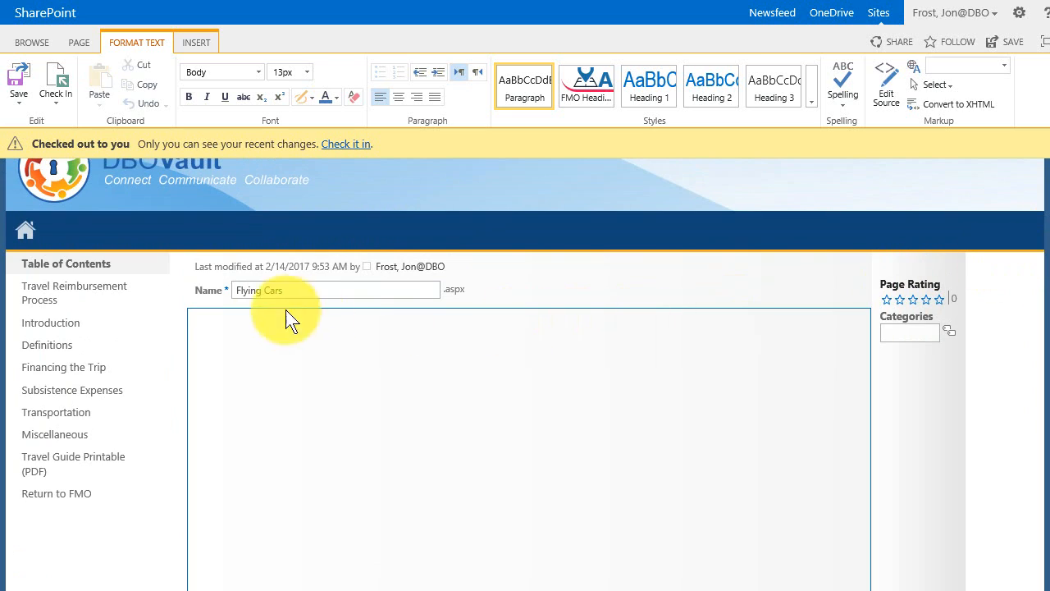
left_click(243, 324)
type("Flyi")
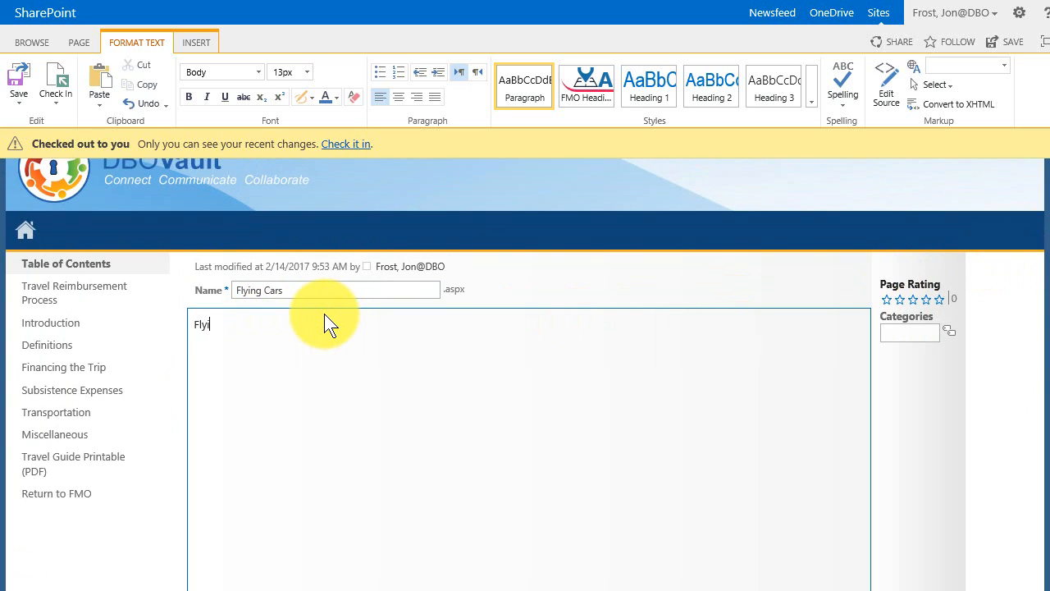
type("ng Cars")
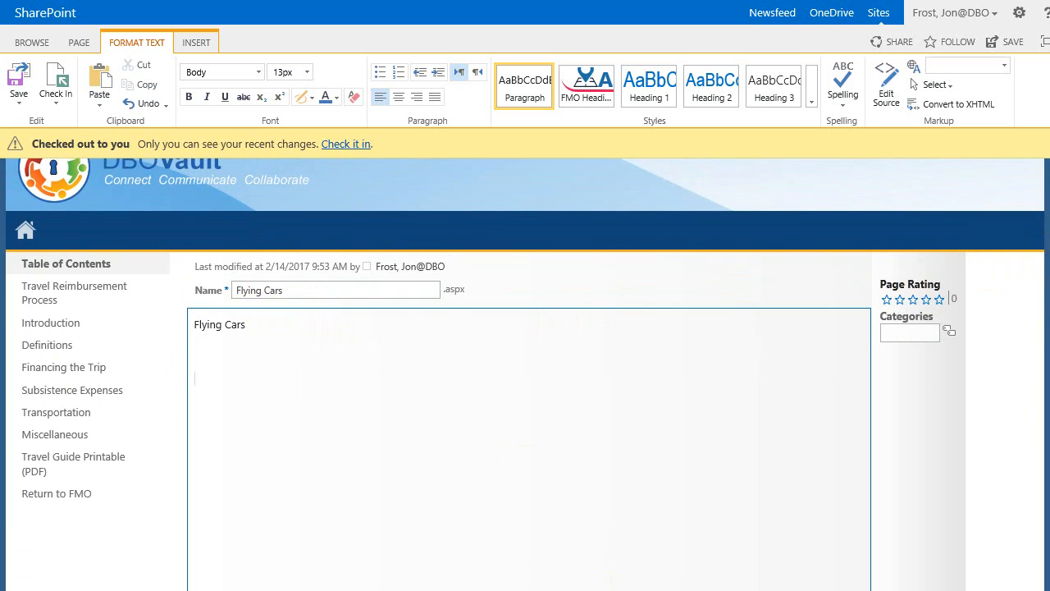
Paste the two introductory flying car paragraphs below the title, allowing clipboard access, and remove the blank line above them.
scroll(190, 413, "up", 1)
left_click(197, 412)
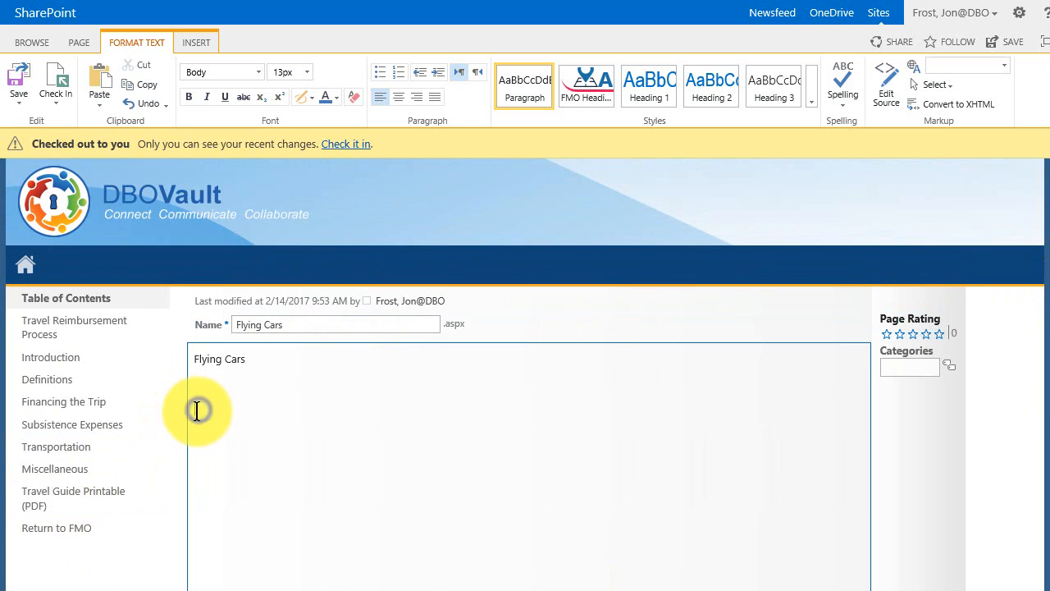
key("ctrl+v")
left_click_drag(183, 382, 533, 385)
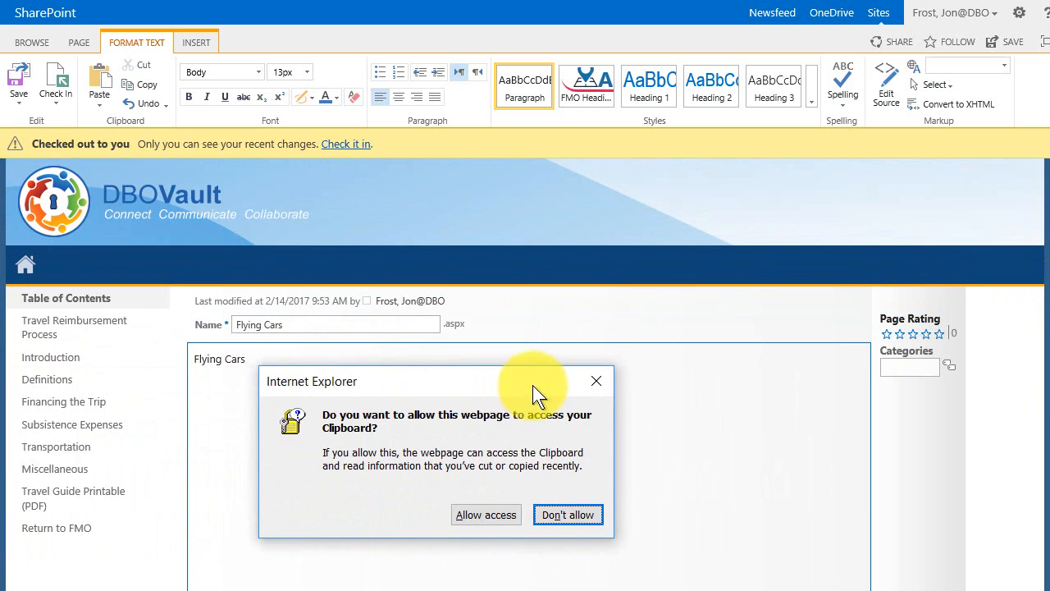
left_click(484, 514)
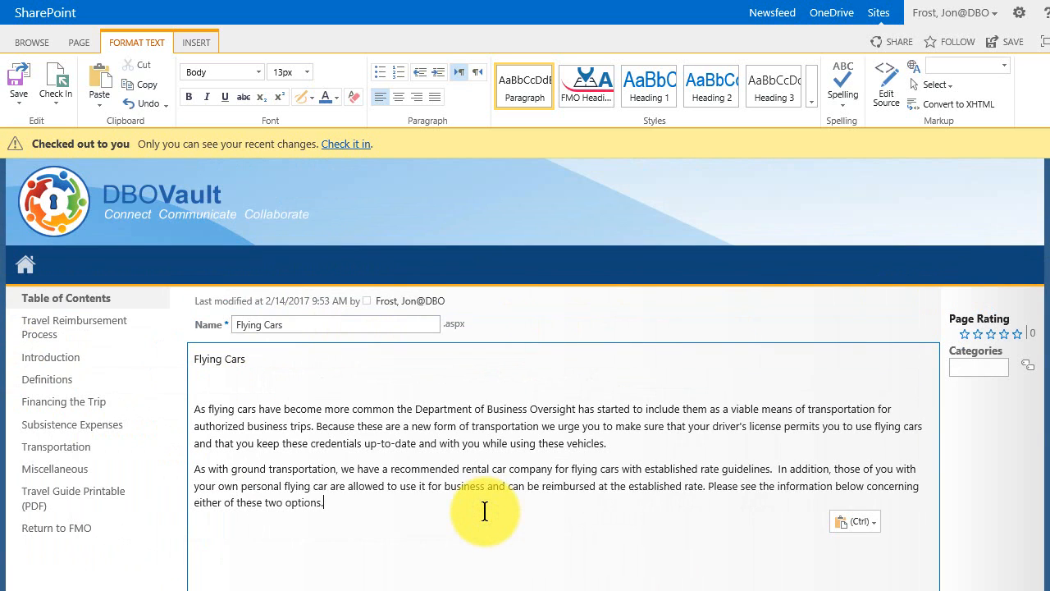
left_click(196, 407)
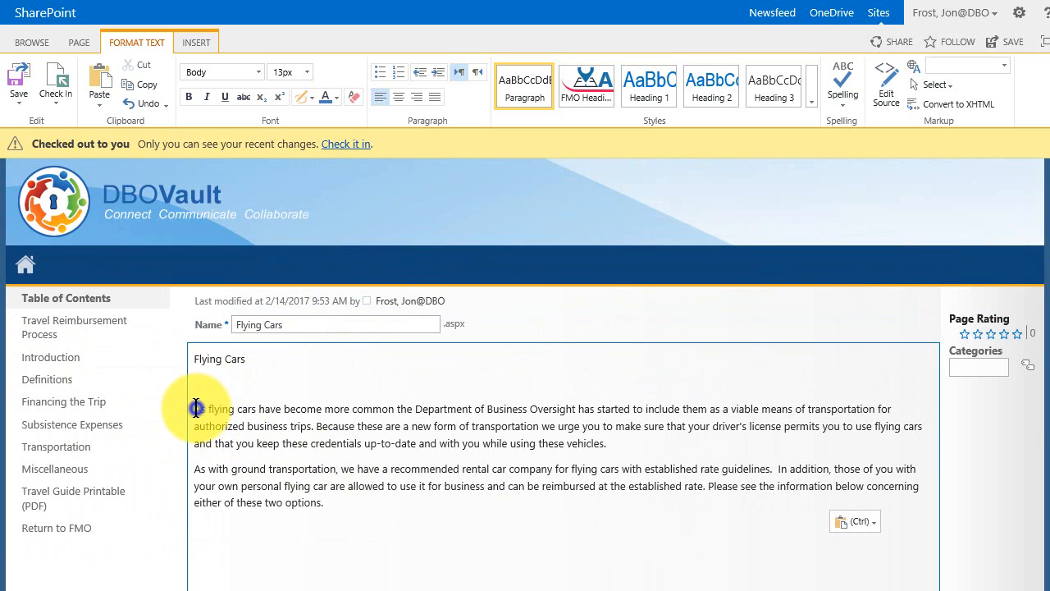
key("BackSpace")
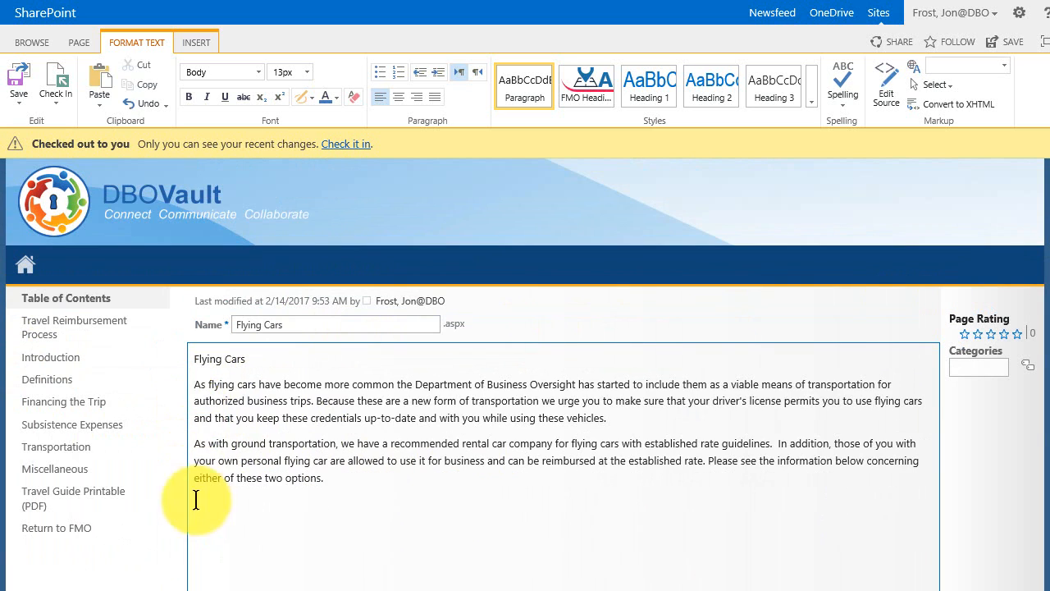
Paste the Renting a Flying Car heading and its Acme rental agreement paragraph below the introduction, allowing clipboard access.
left_click(328, 479)
key("Return")
key("Return")
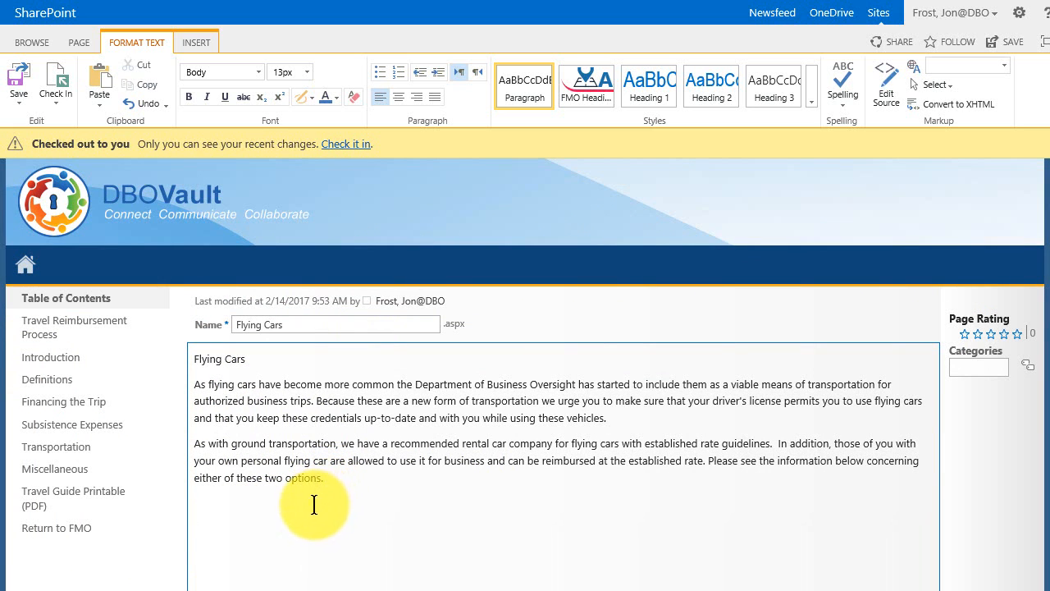
key("ctrl+v")
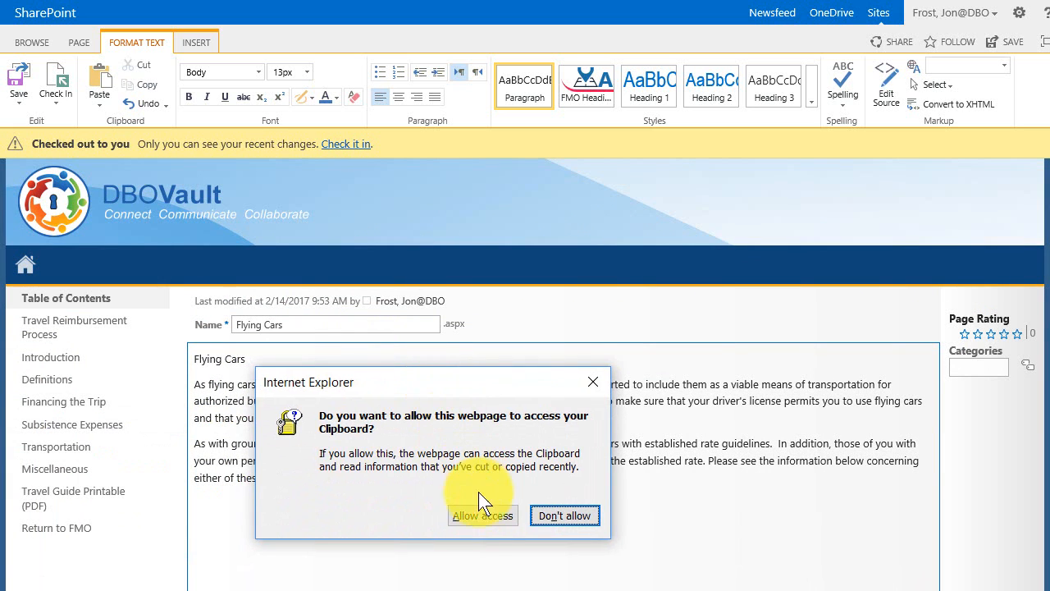
left_click(479, 515)
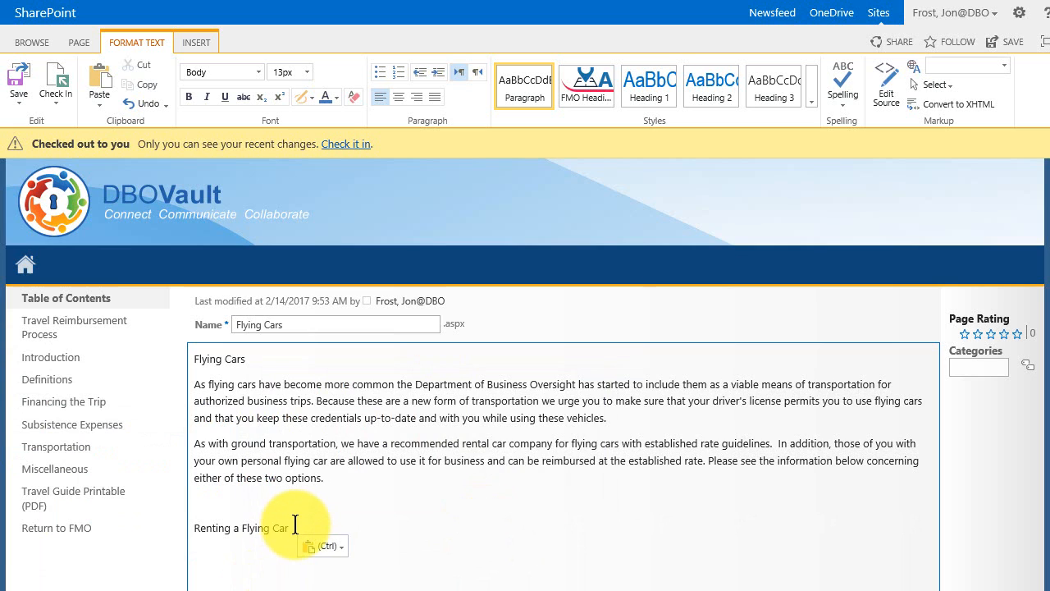
key("Return")
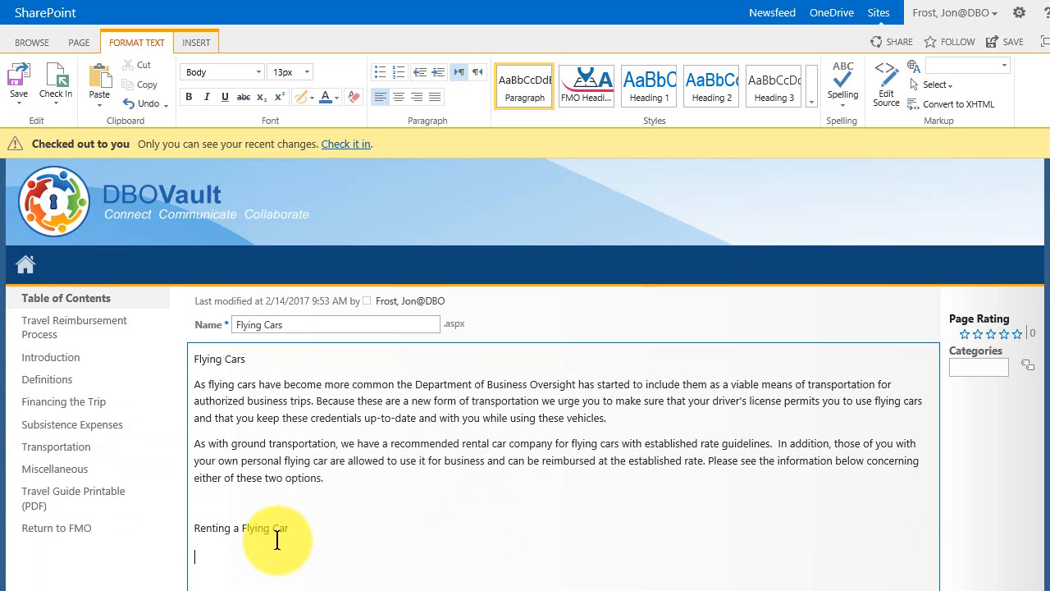
key("ctrl+v")
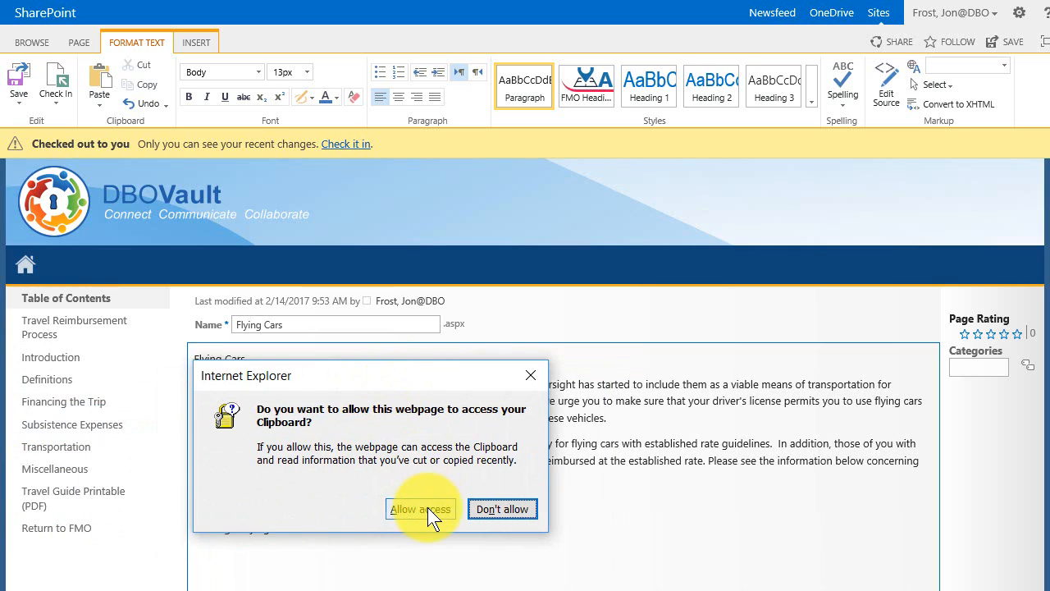
left_click(428, 507)
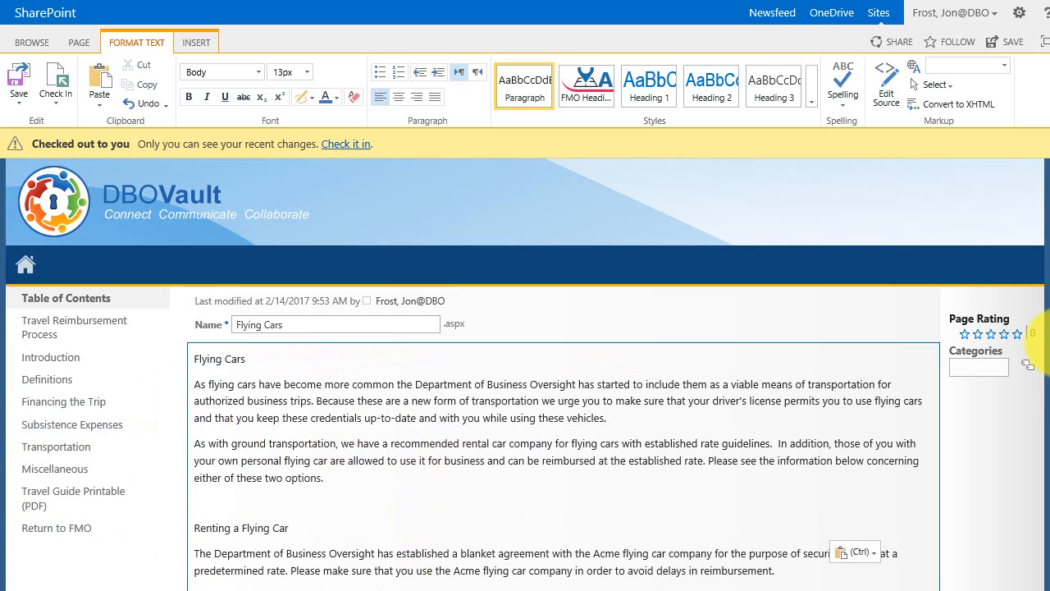
Paste the Using Your Own heading and its personal flying car paragraph below the rental section, allowing clipboard access.
scroll(1032, 361, "down", 2)
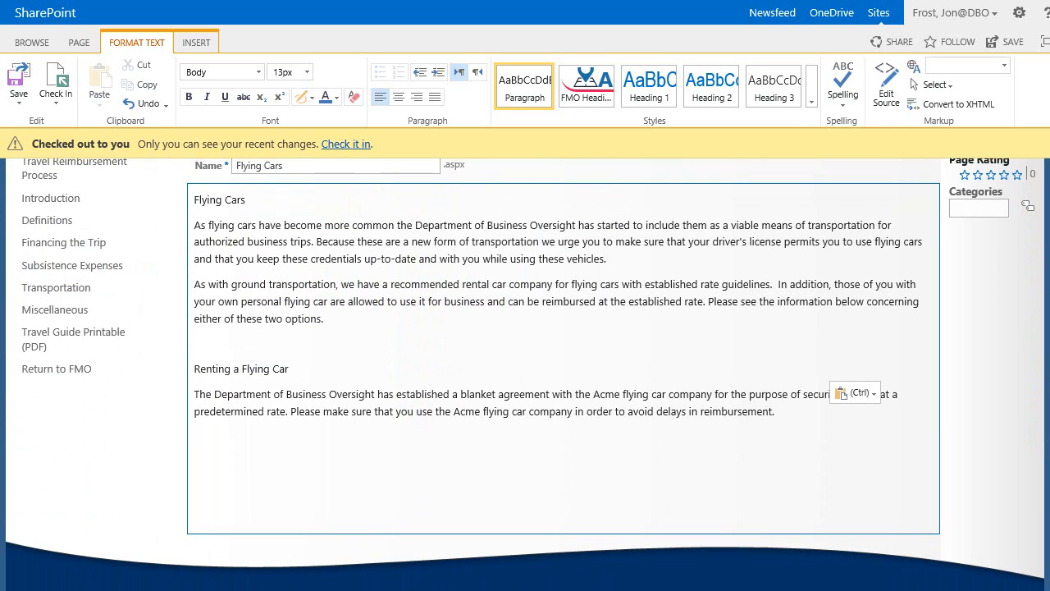
left_click(787, 405)
key("ctrl+v")
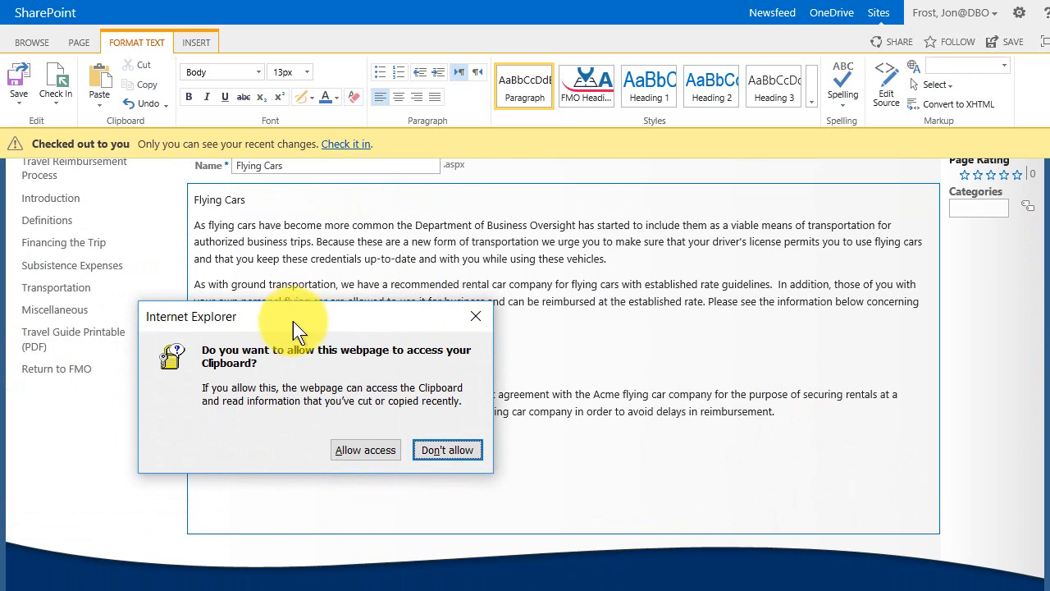
left_click(371, 451)
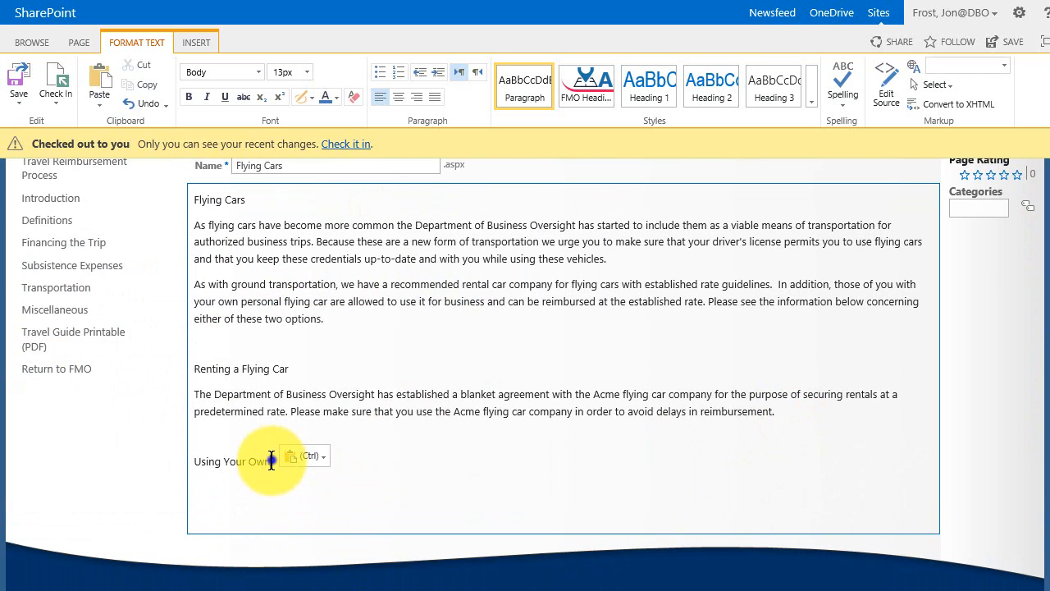
left_click(252, 516)
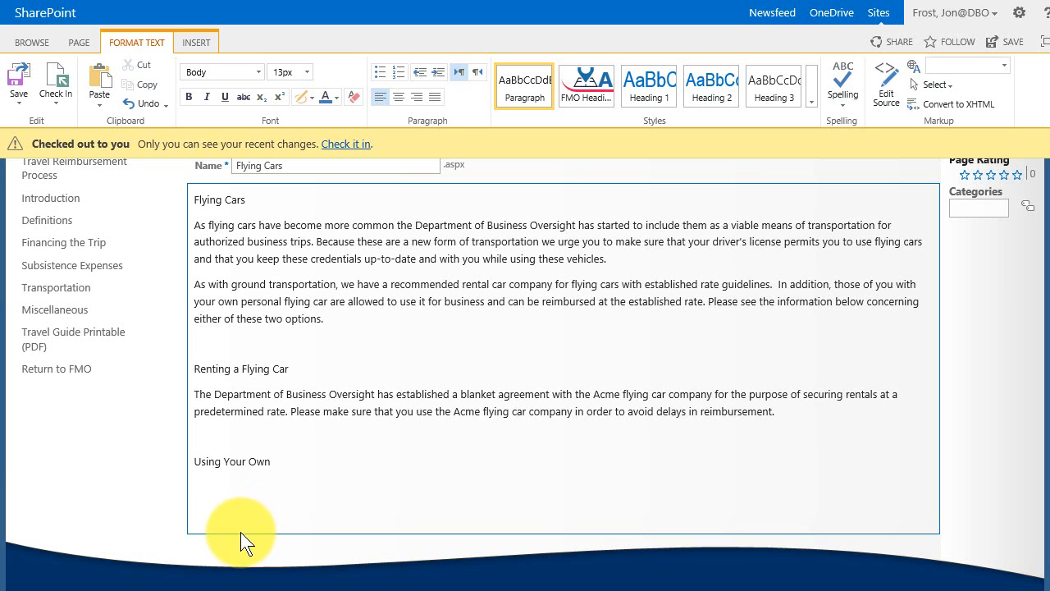
key("ctrl+v")
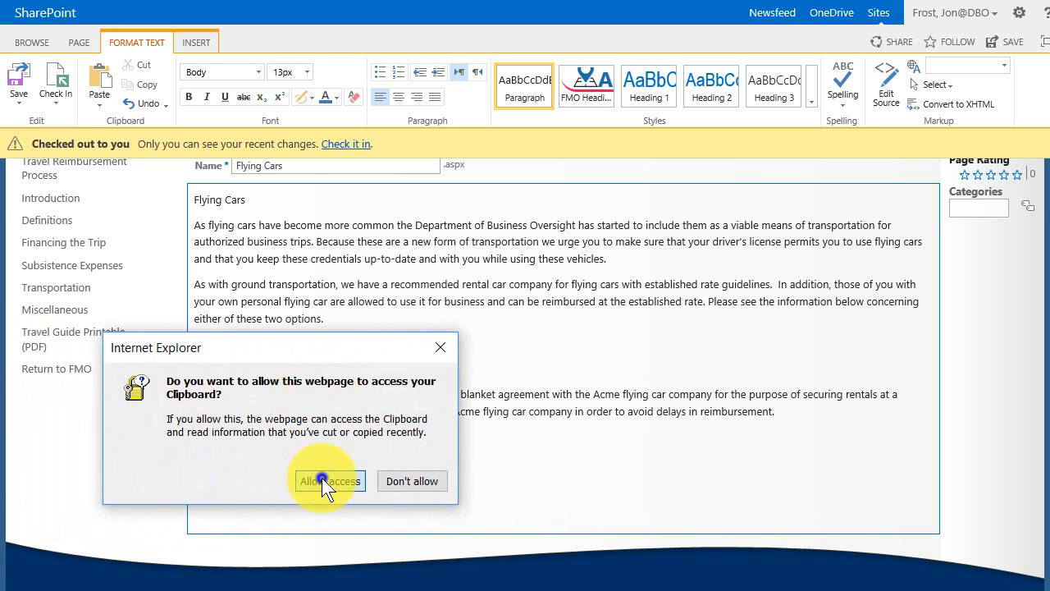
left_click(321, 481)
scroll(1046, 410, "down", 1)
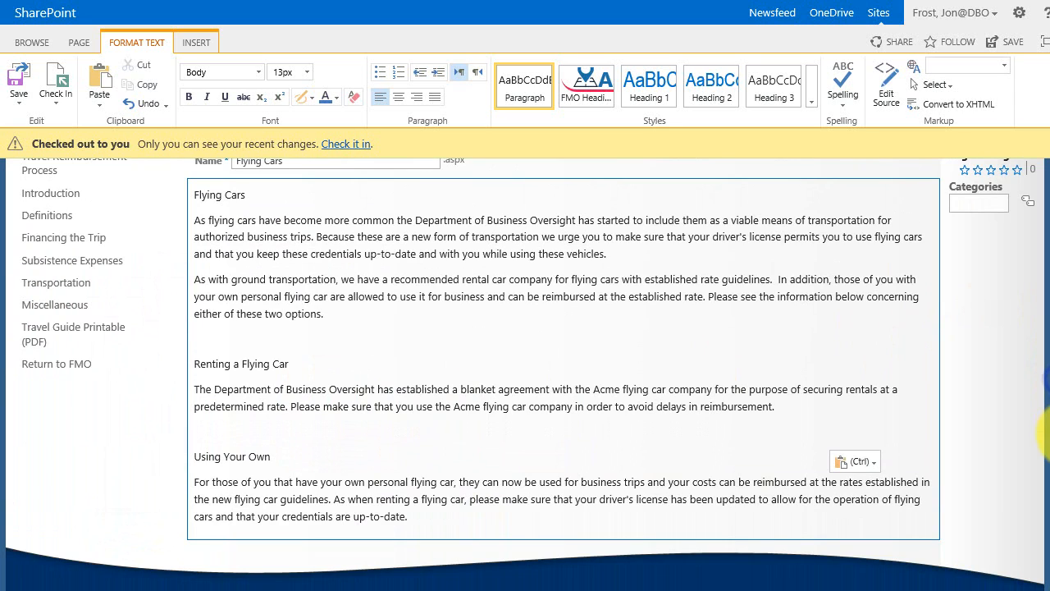
Apply the FMO Heading 1 style to the Flying Cars title and add a space between its icon and text.
left_click(291, 365)
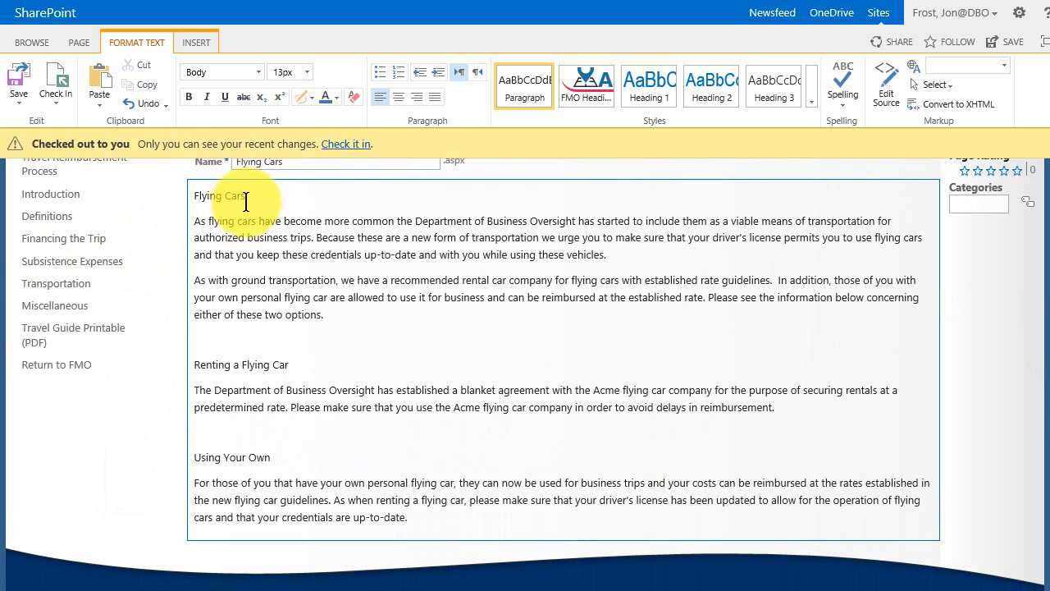
left_click_drag(245, 195, 200, 193)
left_click(601, 78)
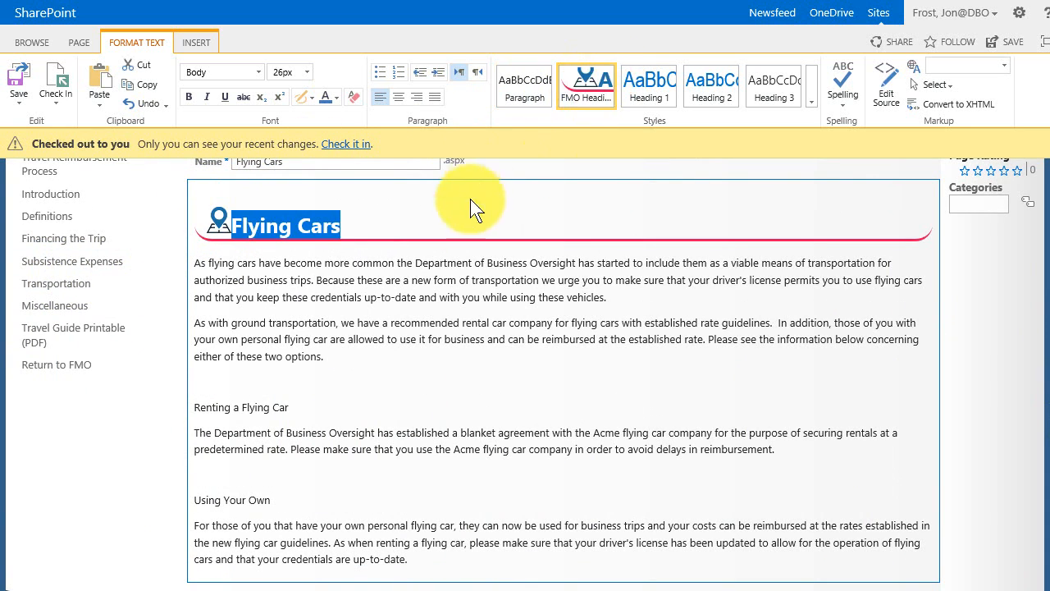
left_click(456, 215)
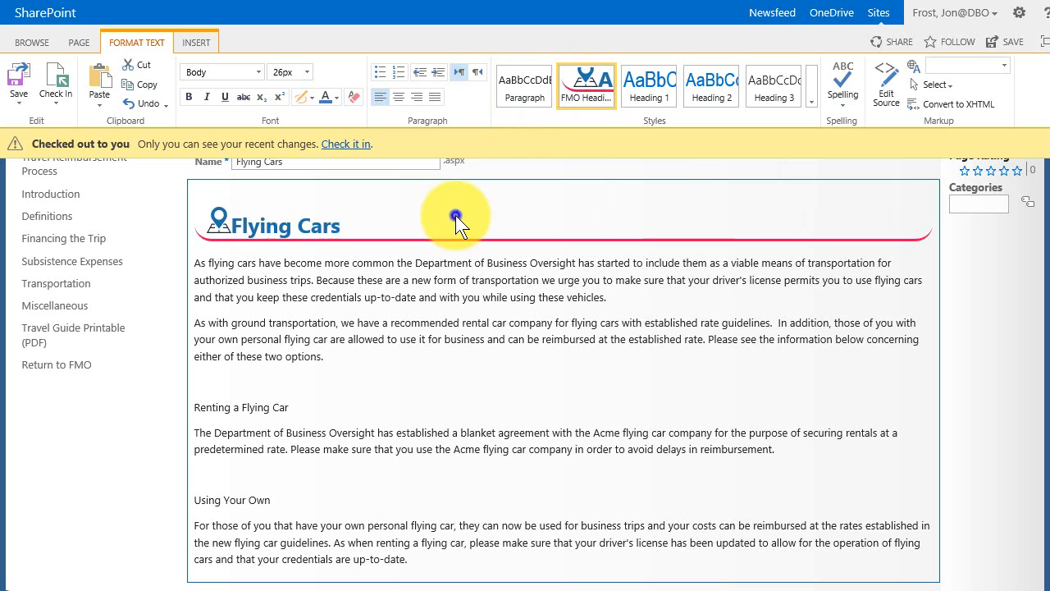
left_click(232, 218)
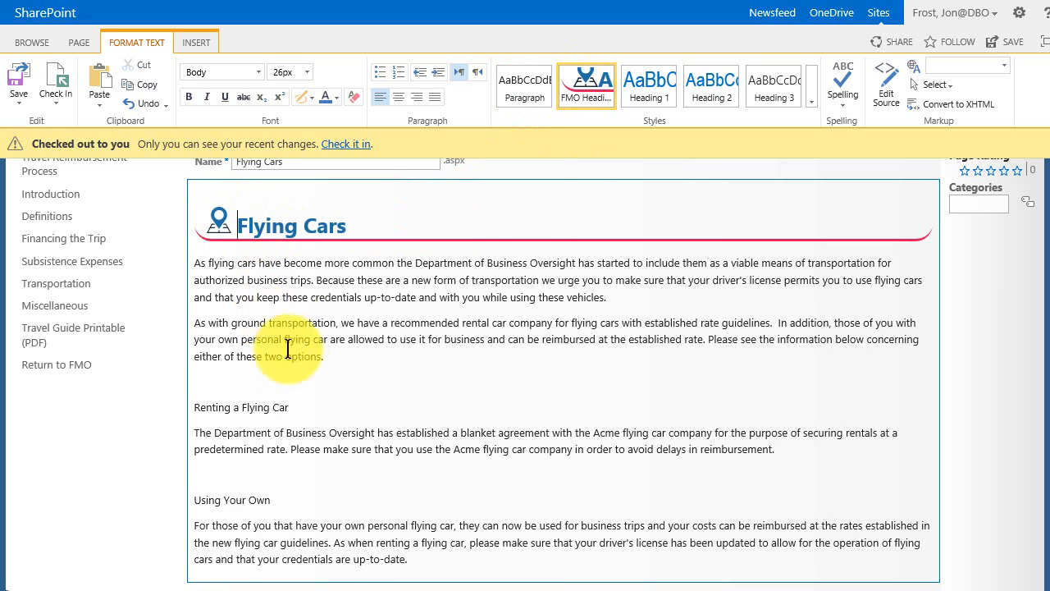
Apply the FMO Heading 2 style to the Renting a Flying Car and Using Your Own headings.
left_click_drag(298, 407, 203, 414)
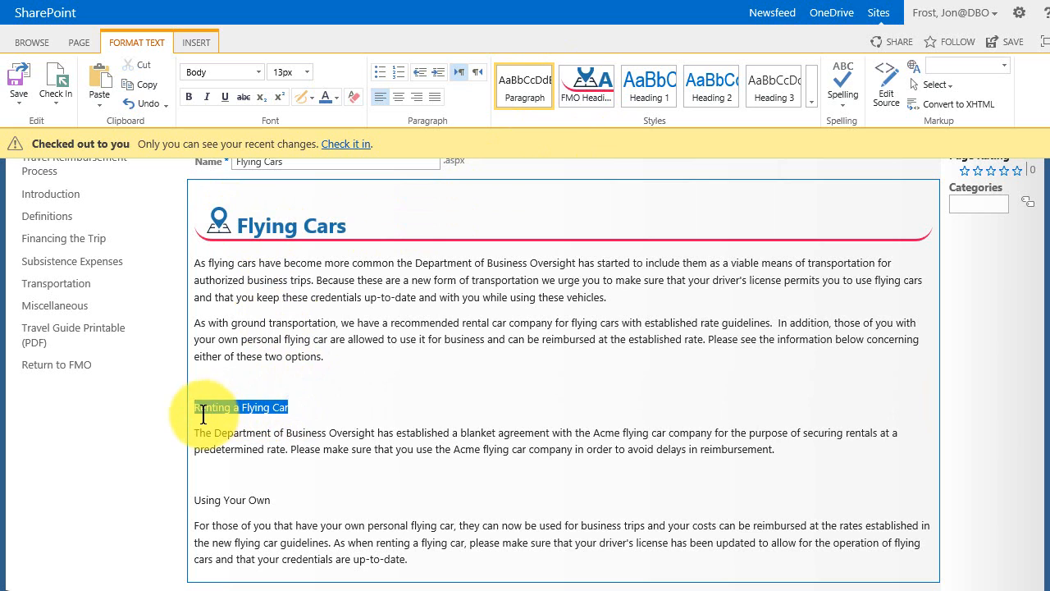
left_click(812, 99)
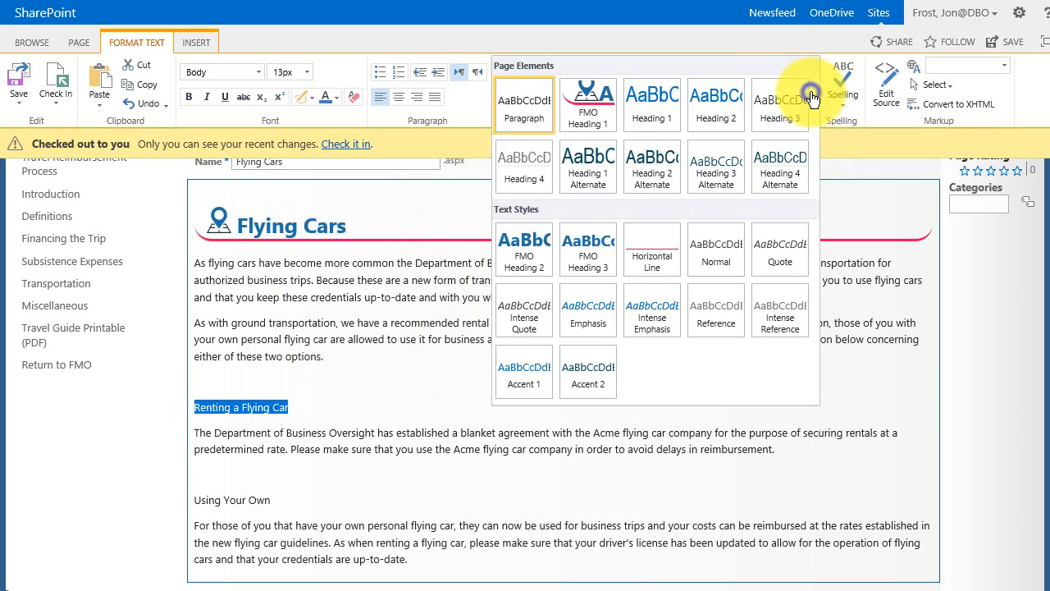
left_click(527, 256)
scroll(433, 391, "down", 1)
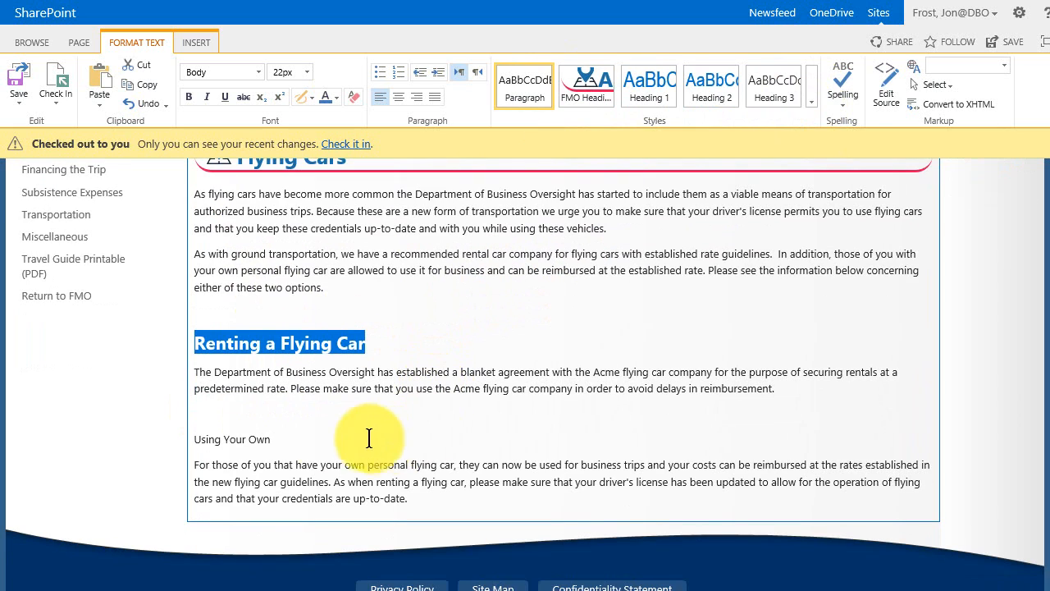
left_click_drag(281, 441, 199, 446)
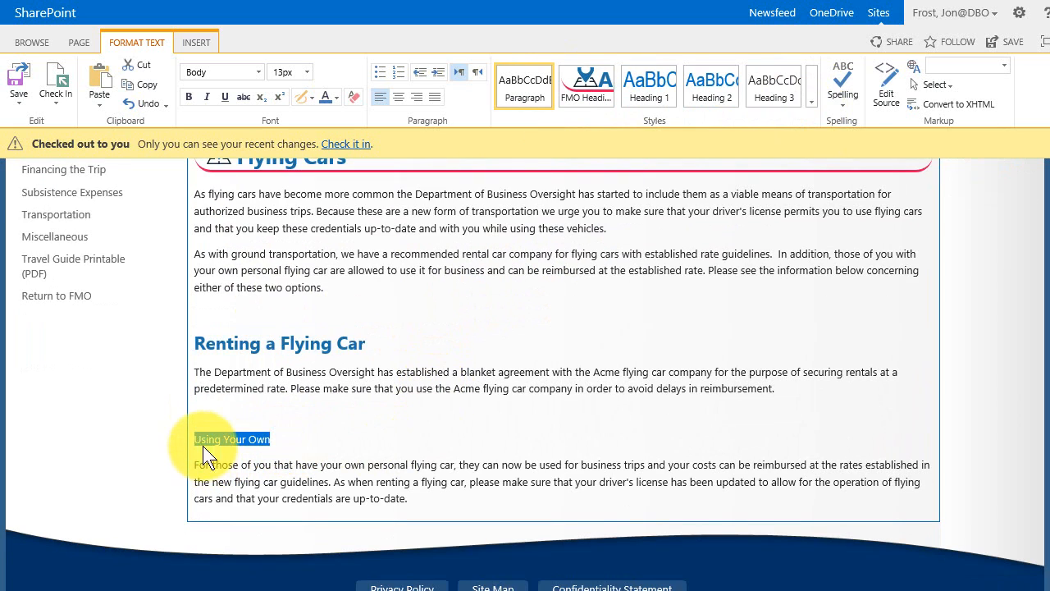
left_click(812, 98)
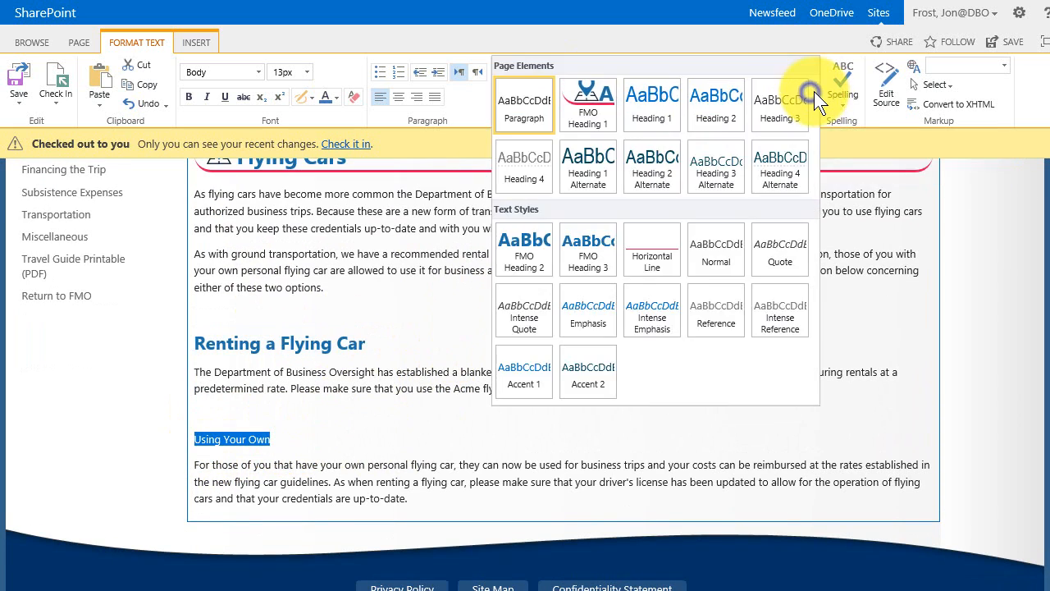
left_click(508, 254)
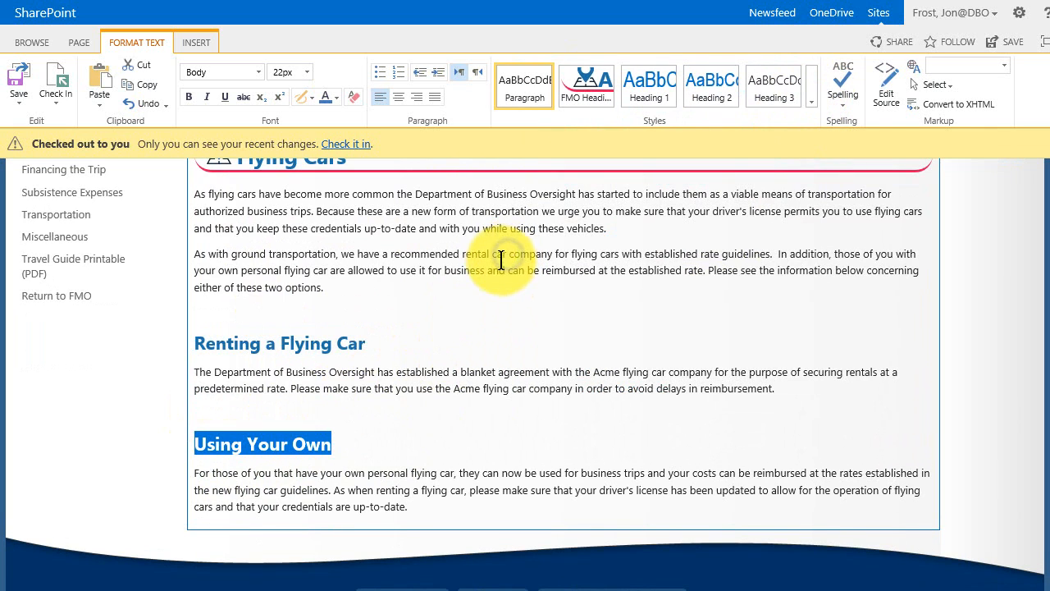
Insert a Horizontal Line style element on a new line after the introductory paragraphs.
left_click(333, 288)
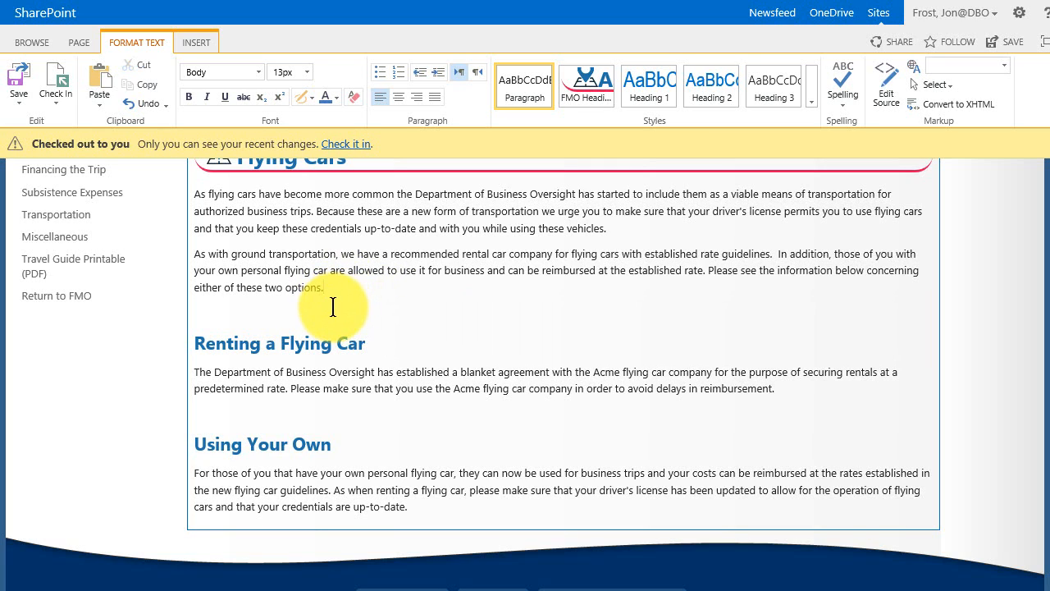
key("Return")
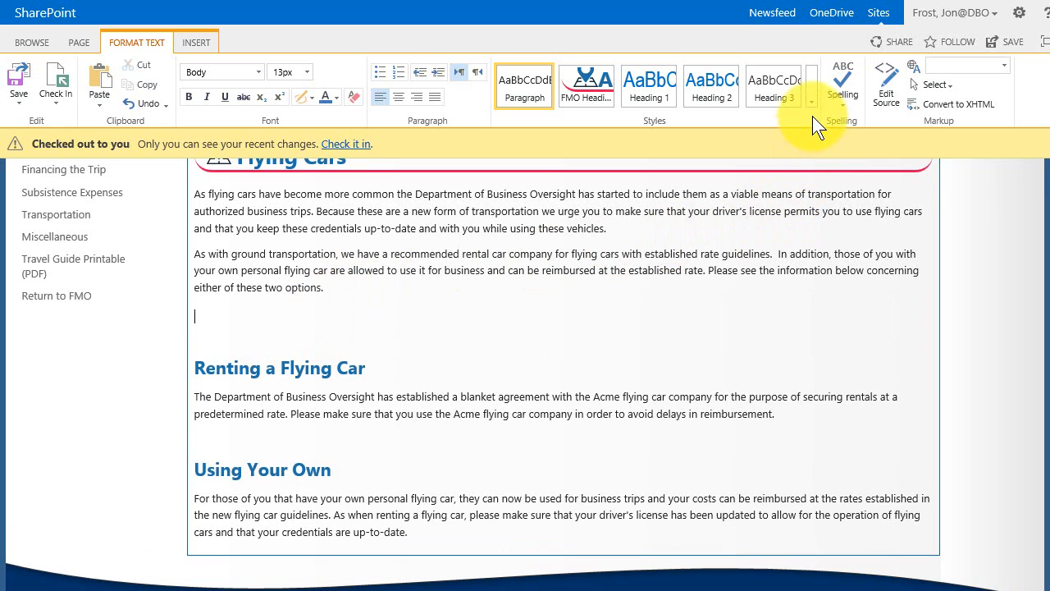
left_click(813, 91)
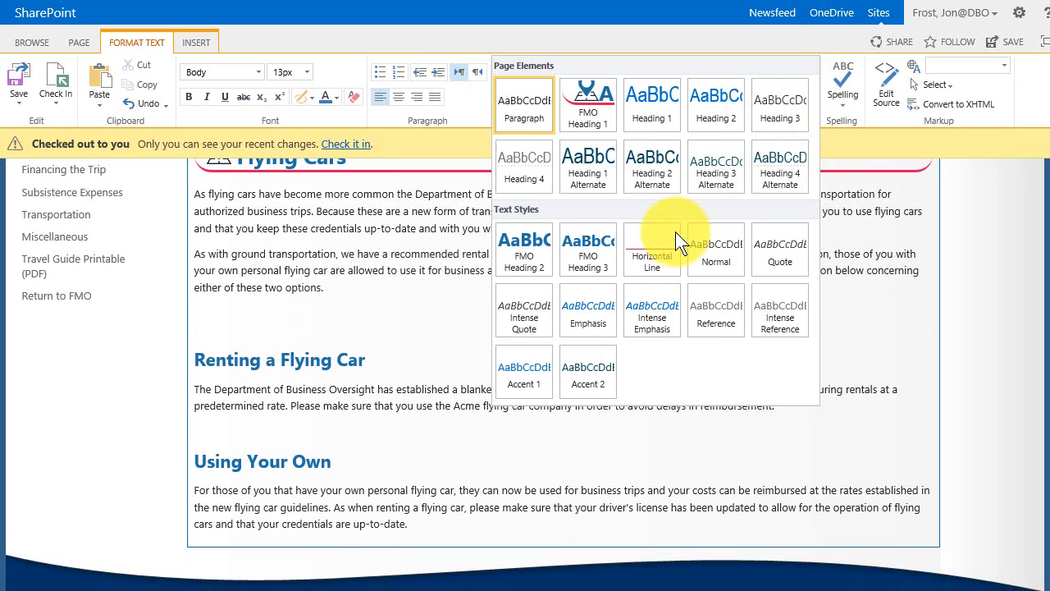
left_click(657, 242)
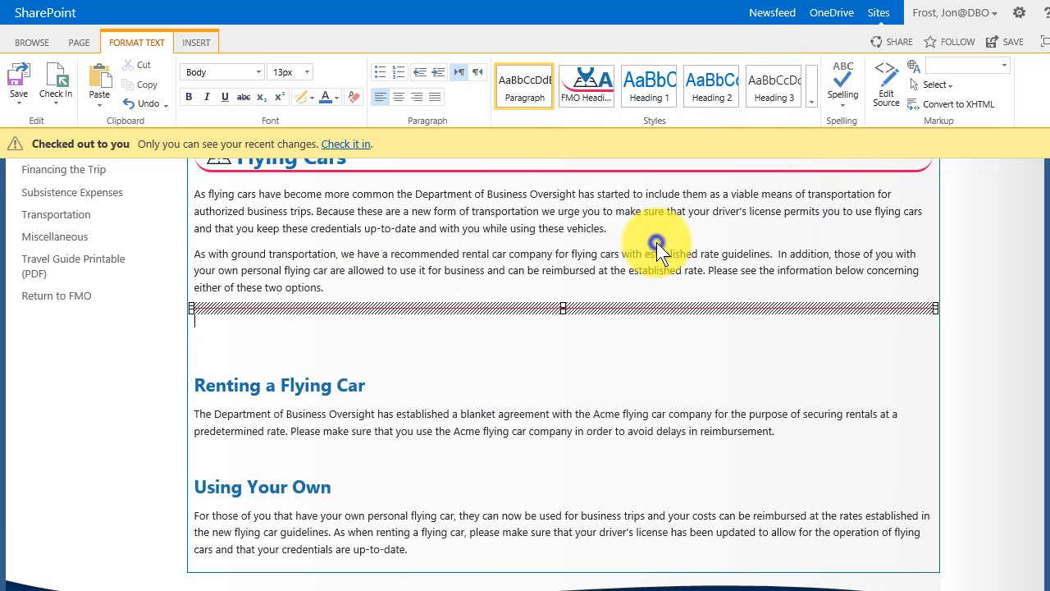
Remove the extra blank line above the Renting a Flying Car heading and check in the page without comments.
left_click(238, 359)
key("BackSpace")
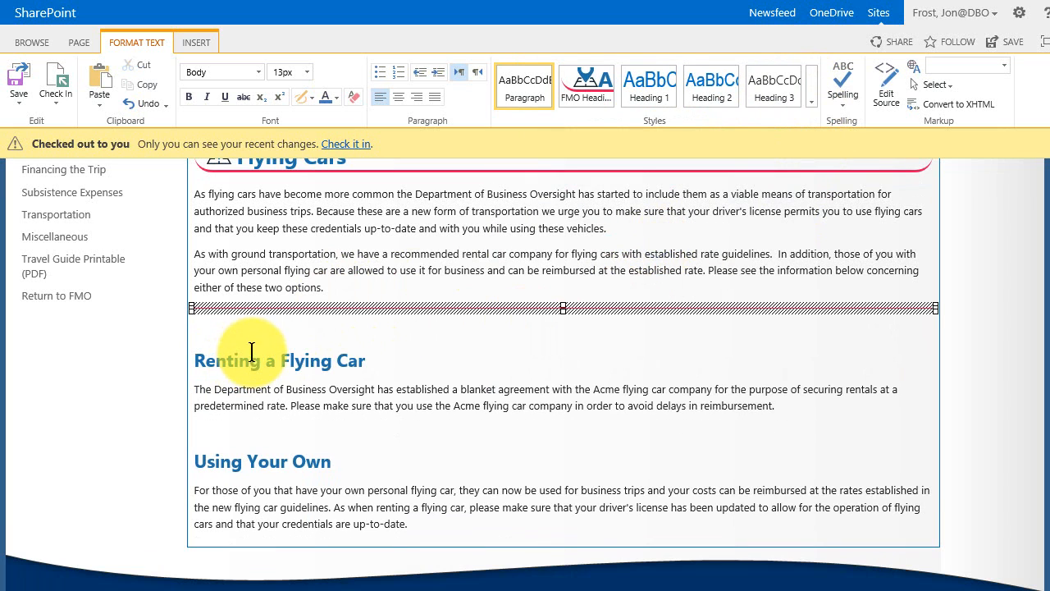
left_click(371, 361)
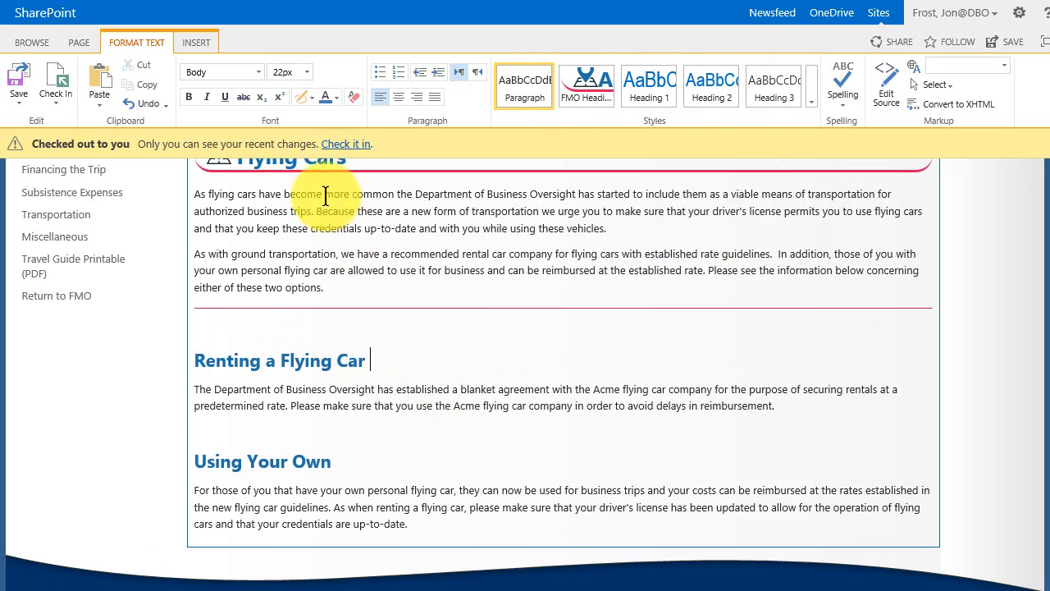
left_click(348, 145)
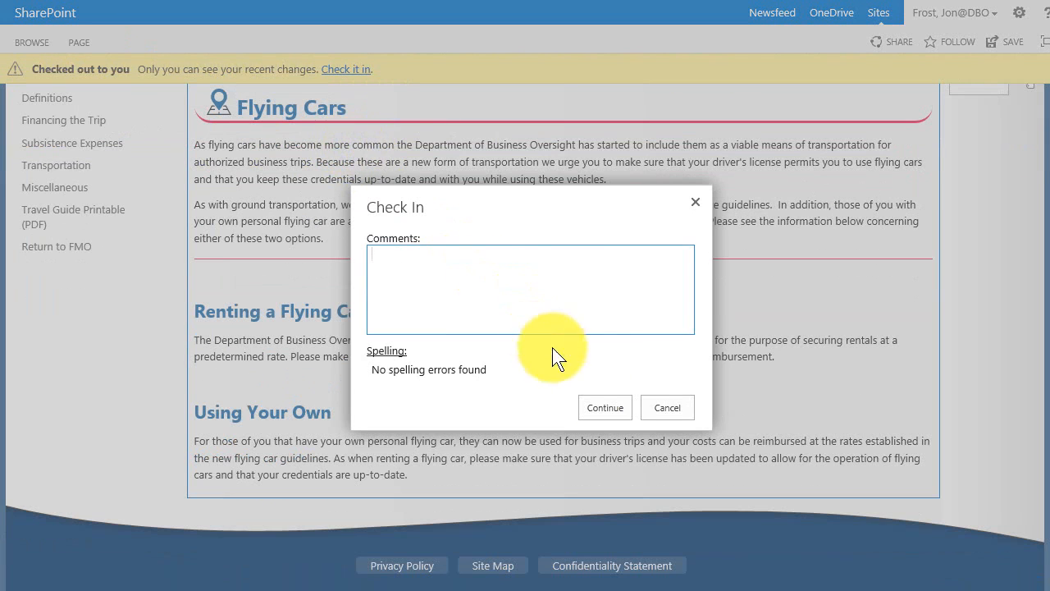
left_click(611, 403)
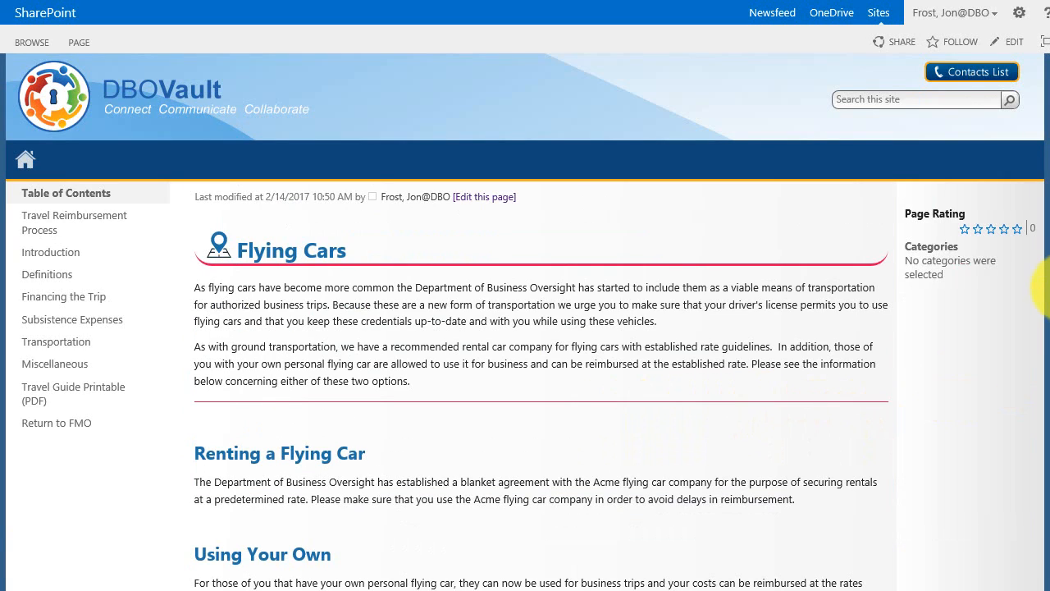
Go to the wiki's Transportation page and open it for editing.
left_click_drag(1045, 283, 1045, 361)
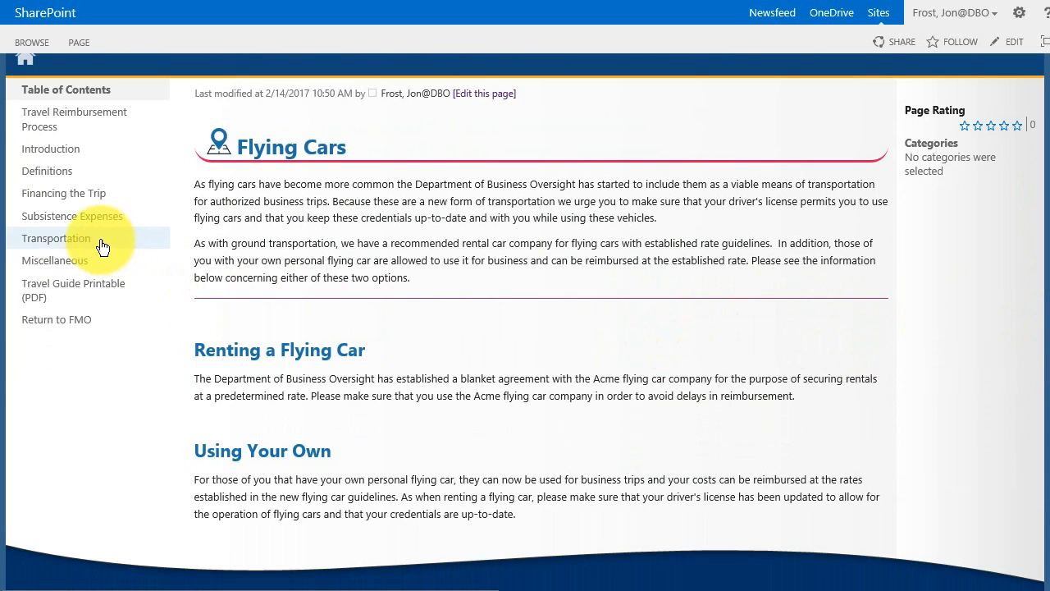
left_click(70, 240)
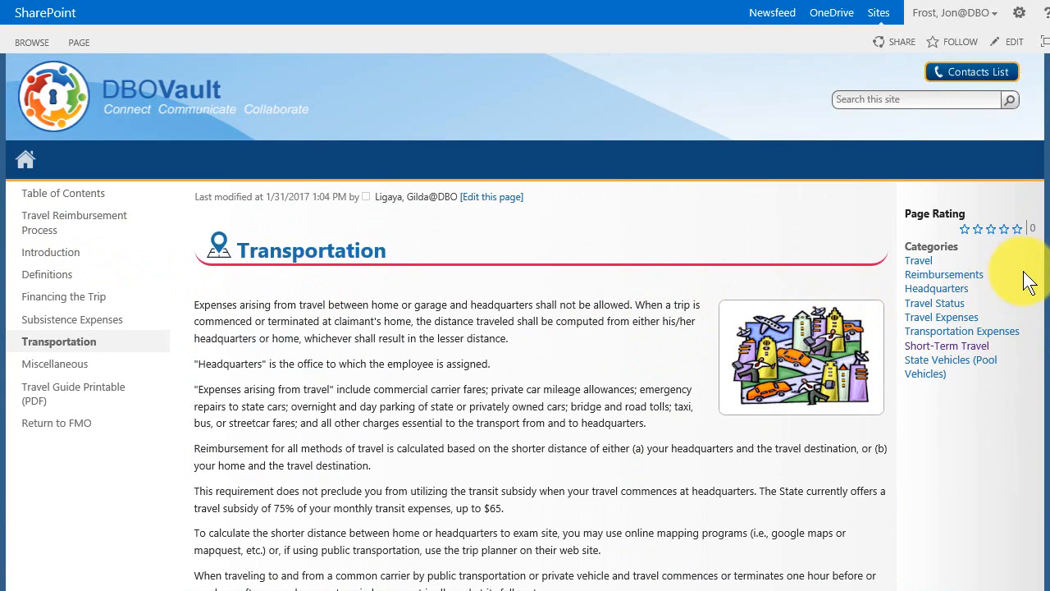
left_click_drag(1035, 156, 1048, 200)
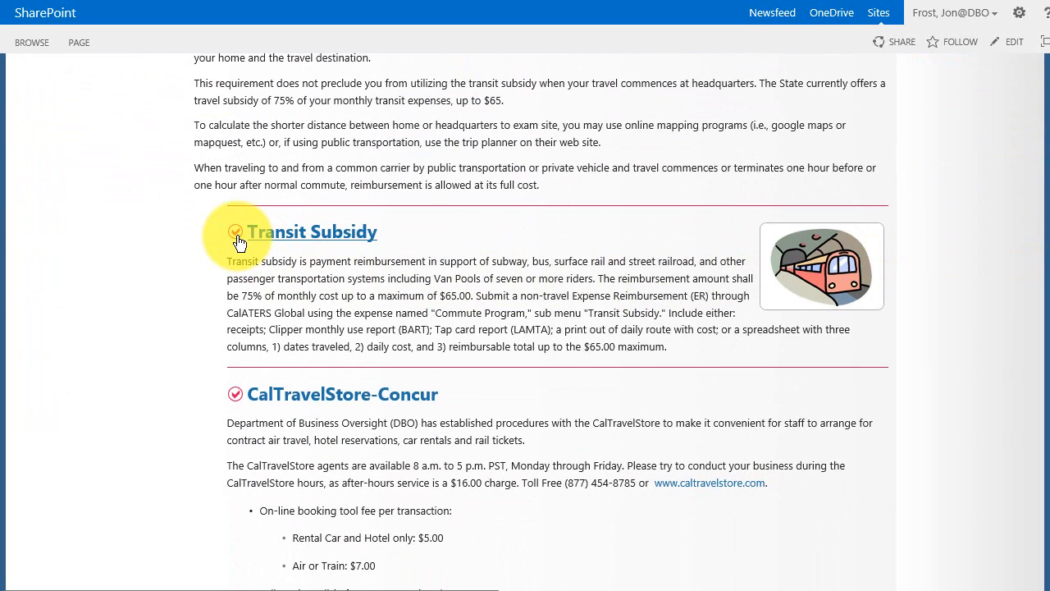
left_click(1019, 12)
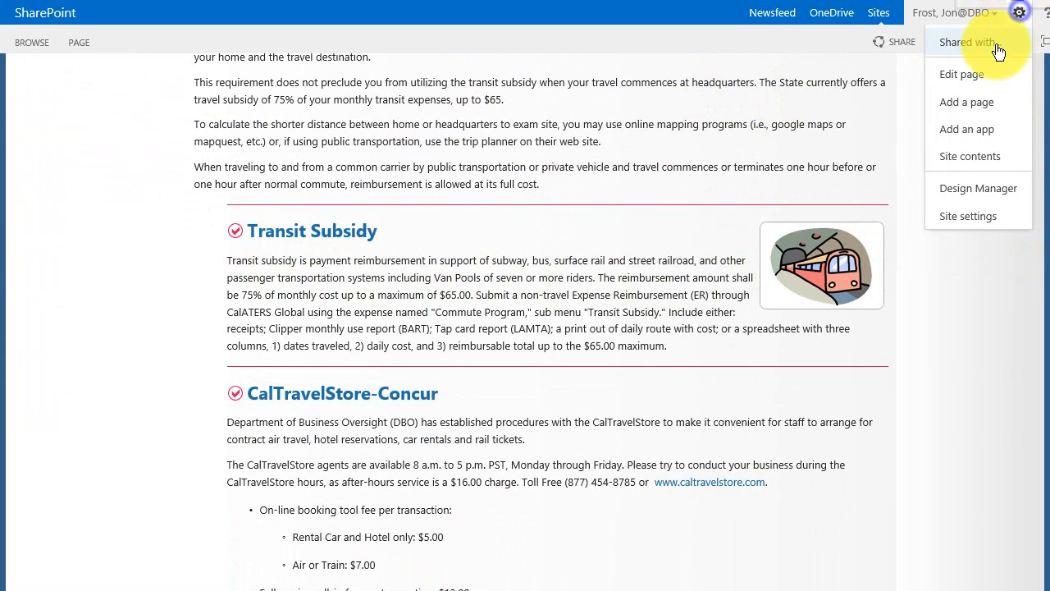
left_click(981, 74)
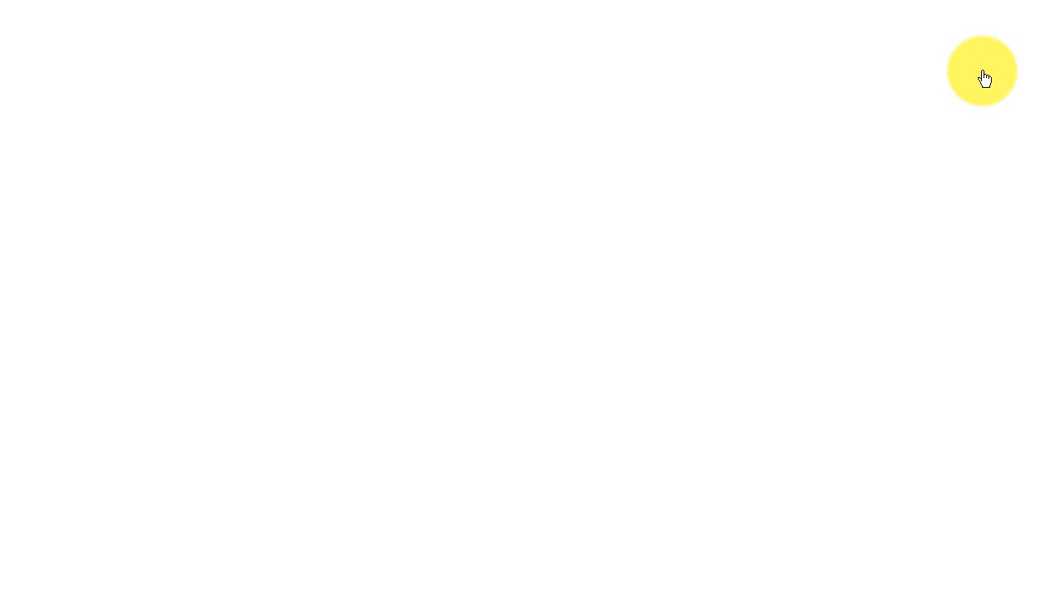
Copy the red check mark icon beside the Transit Subsidy heading.
scroll(299, 429, "down", 5)
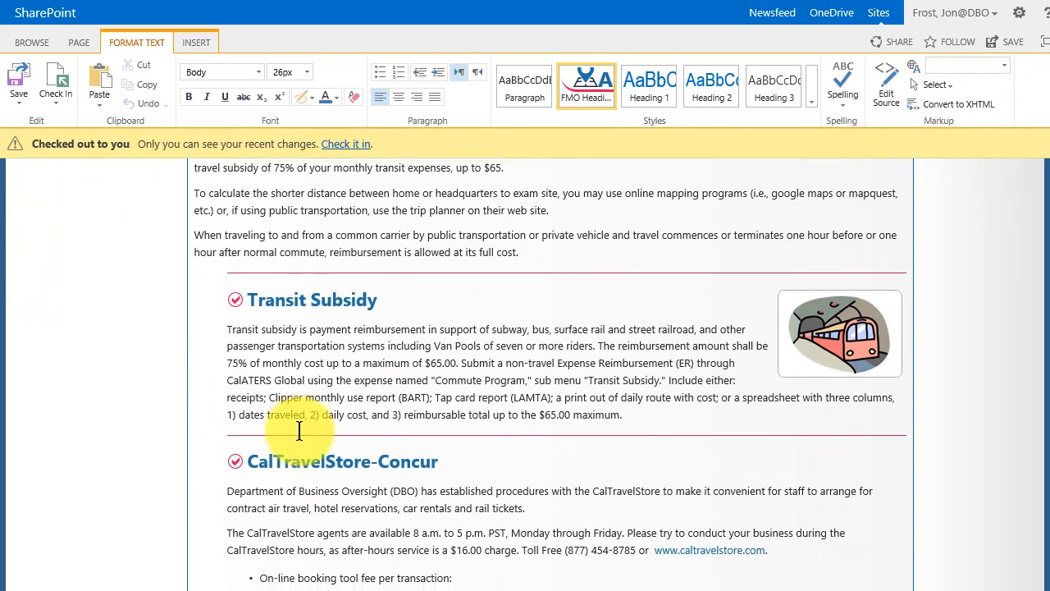
left_click(233, 297)
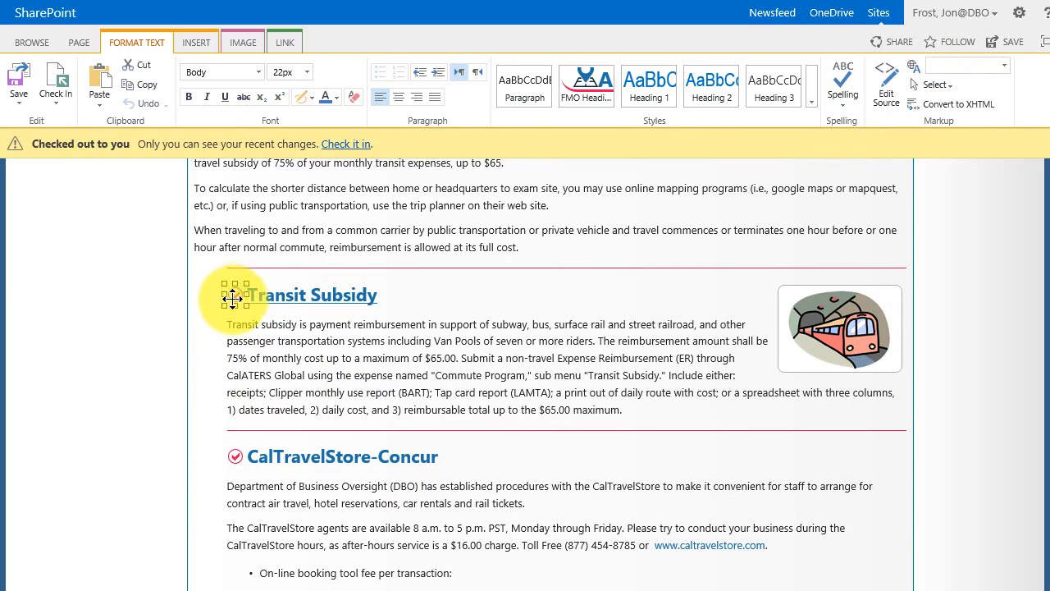
right_click(233, 297)
left_click(283, 562)
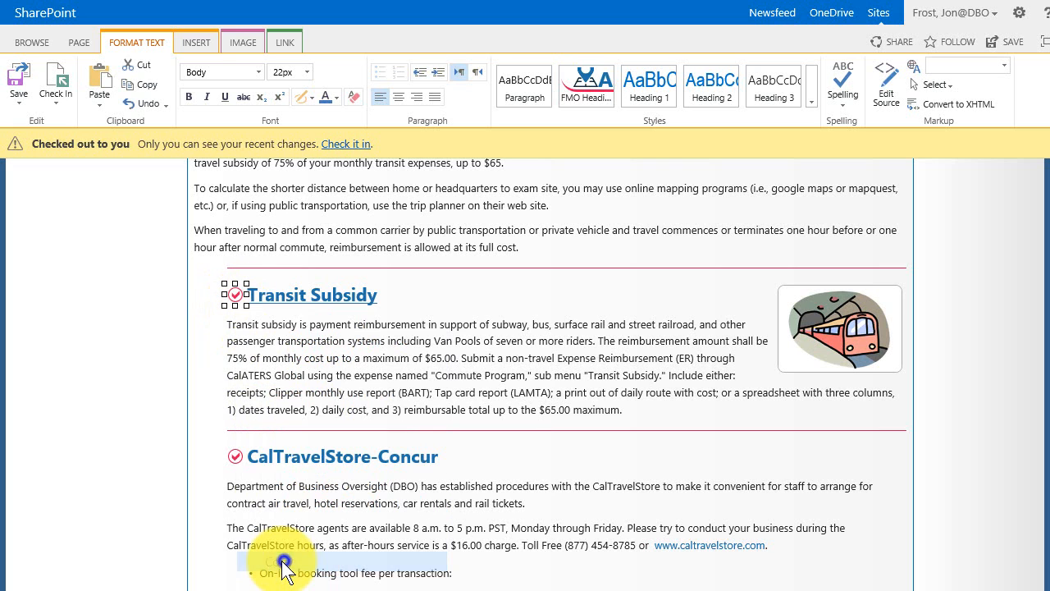
Discard the check-out of the Transportation page and confirm.
left_click(58, 100)
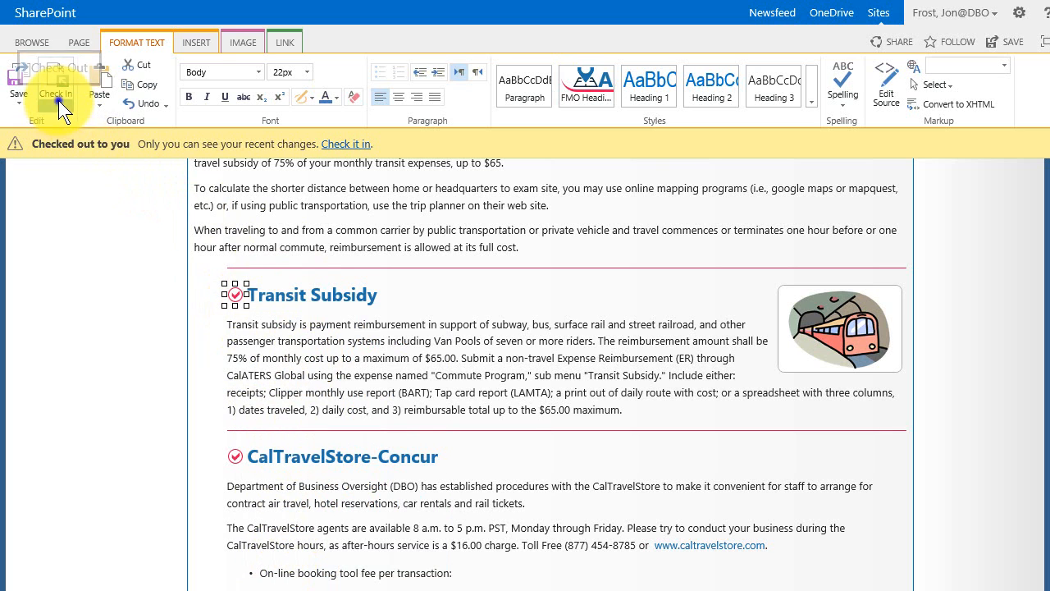
left_click(81, 161)
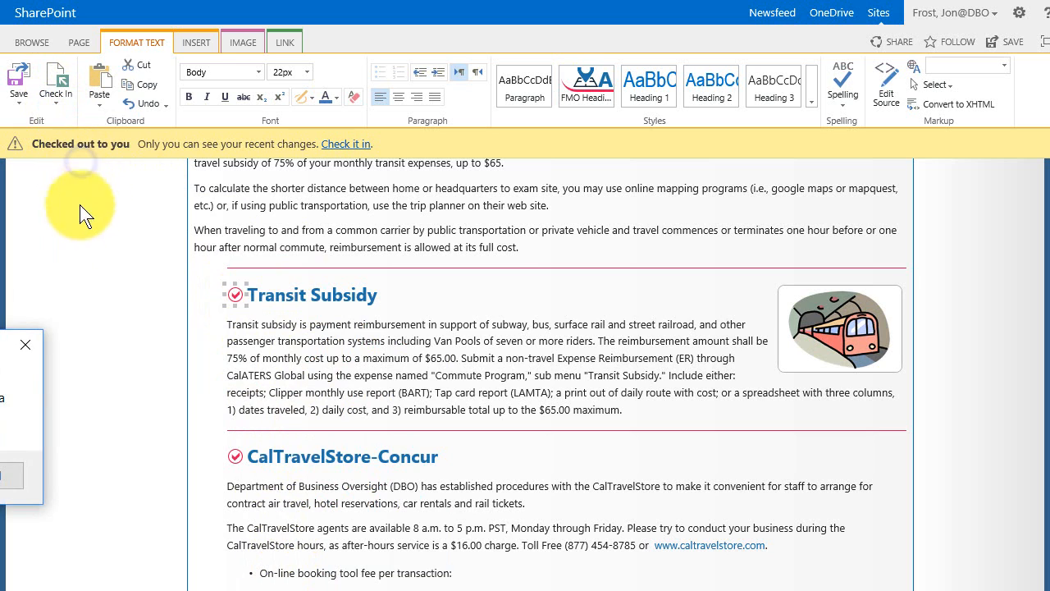
left_click(383, 425)
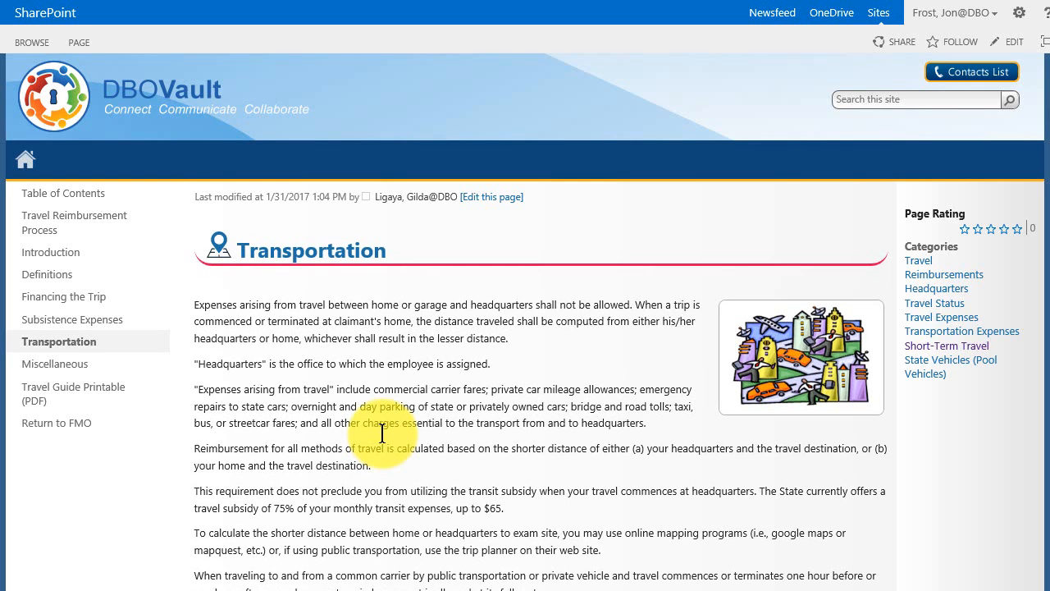
Go to the Flying Cars page through the Table of Contents and open it for editing.
left_click(90, 192)
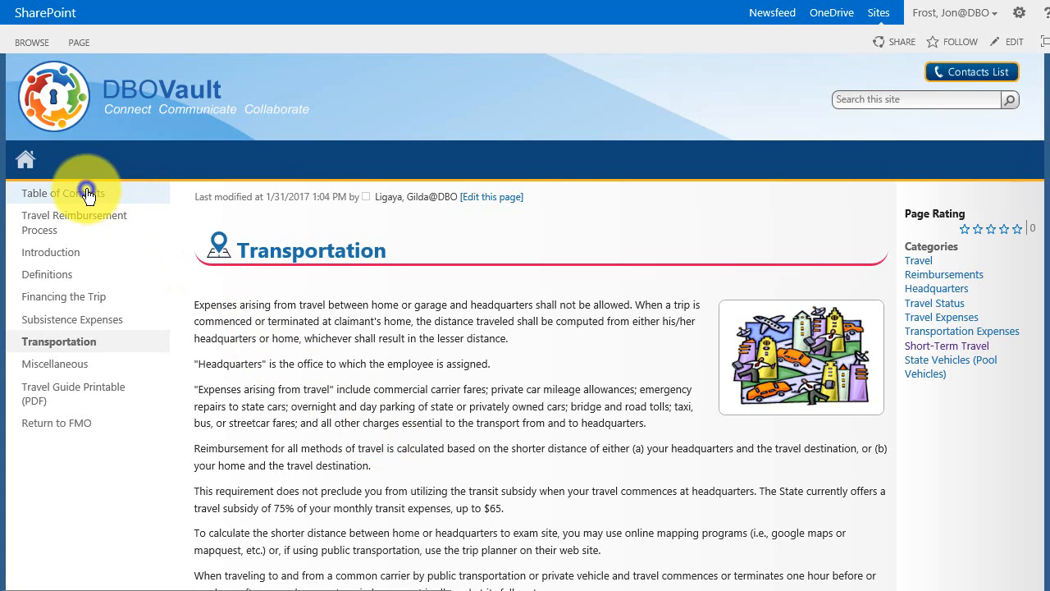
scroll(315, 378, "down", 6)
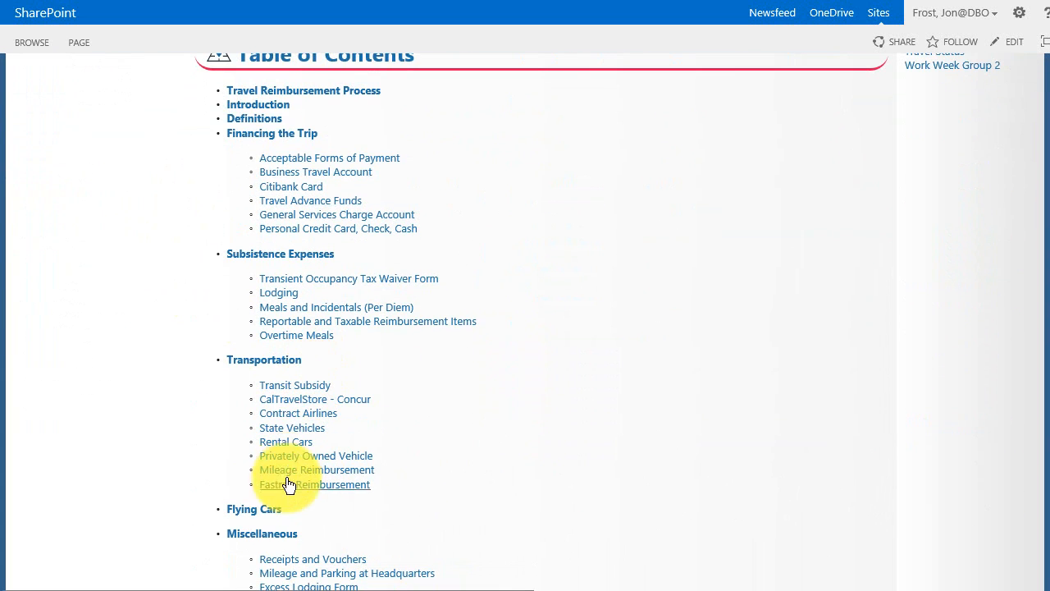
left_click(271, 509)
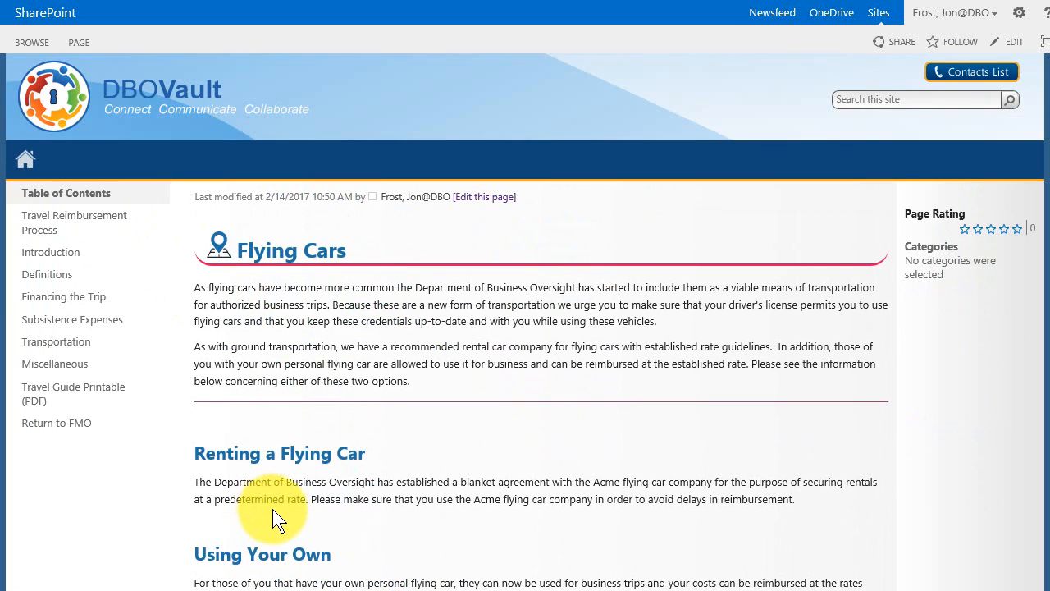
left_click(1015, 16)
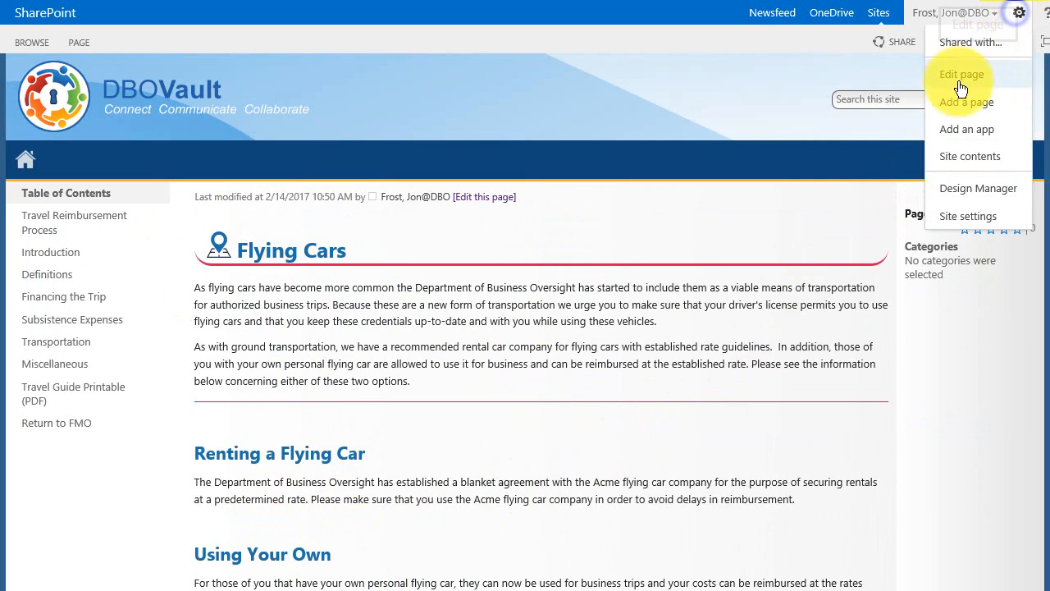
left_click(959, 82)
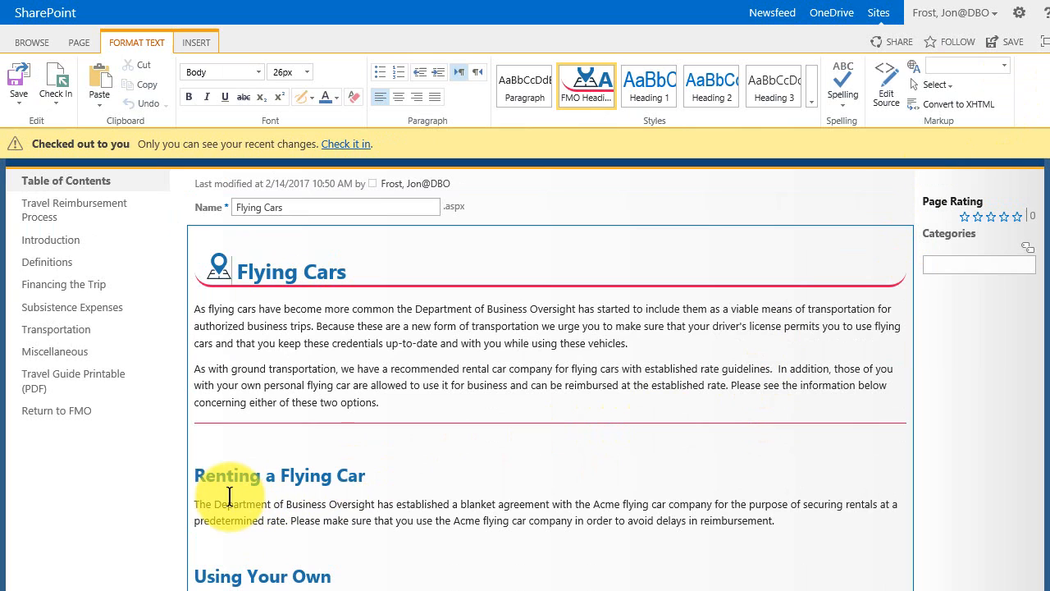
Paste the check mark icon before the Renting a Flying Car and Using Your Own headings, allowing clipboard access.
left_click(197, 480)
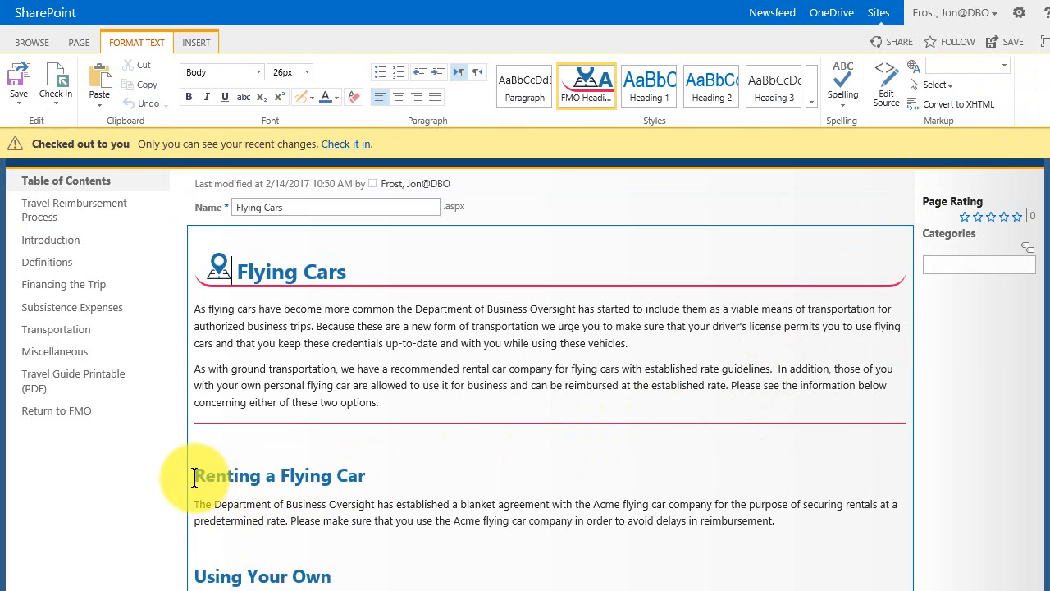
right_click(196, 482)
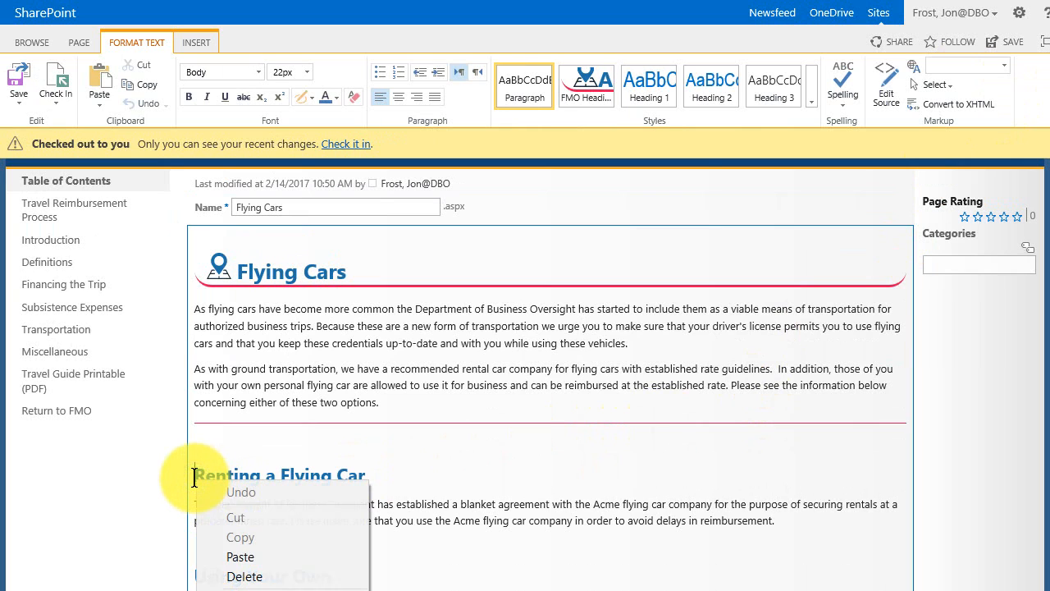
left_click(236, 556)
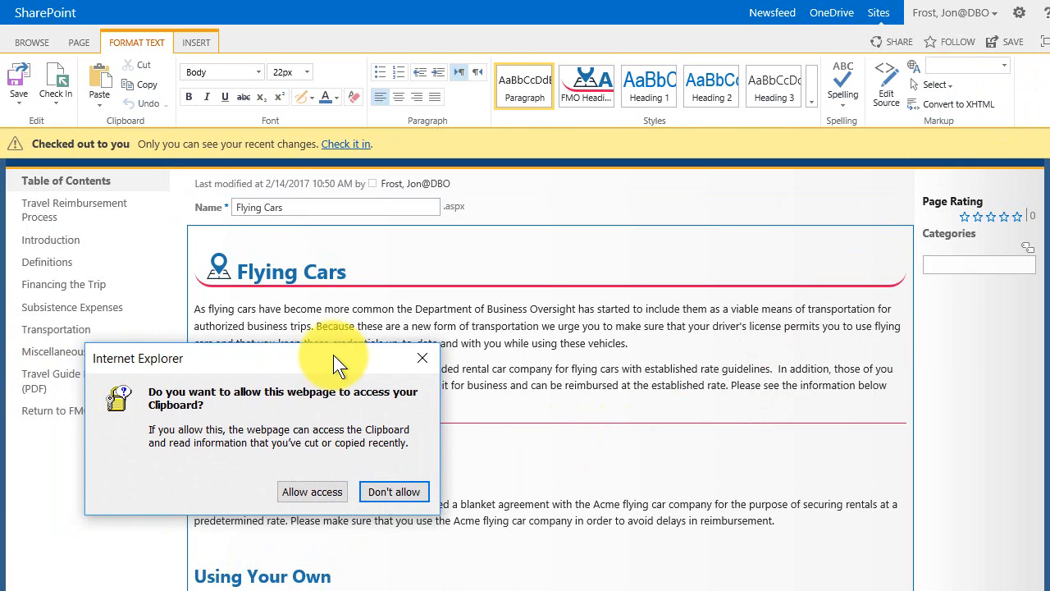
left_click(304, 492)
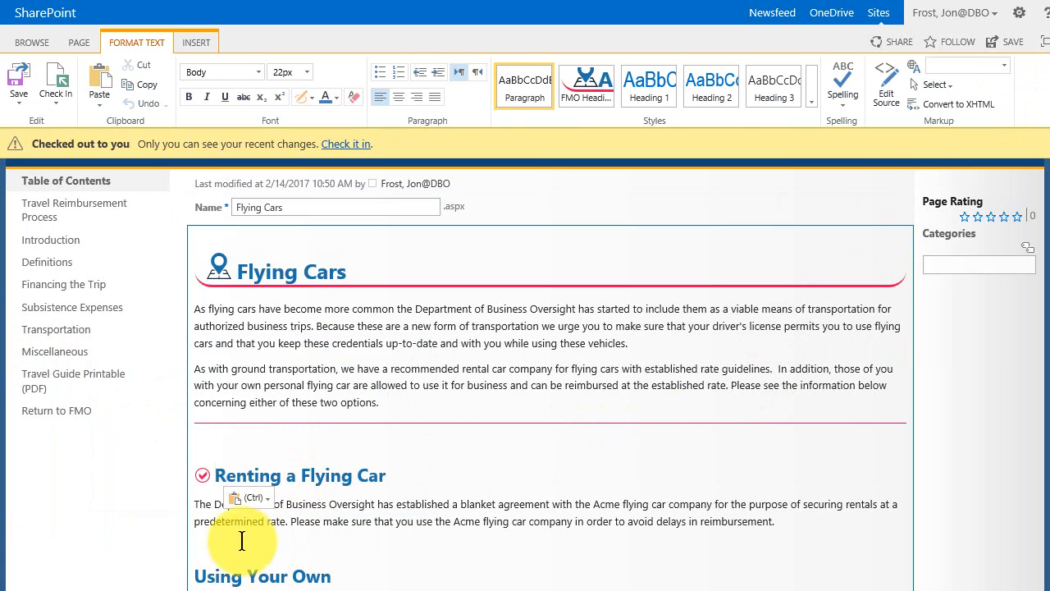
left_click(196, 579)
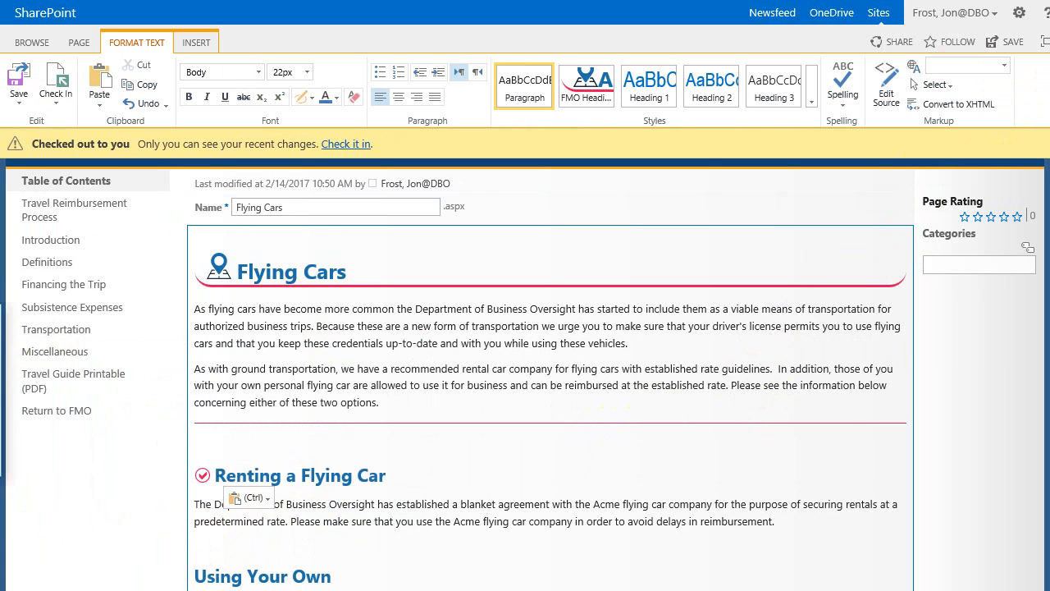
key("ctrl+v")
left_click(378, 459)
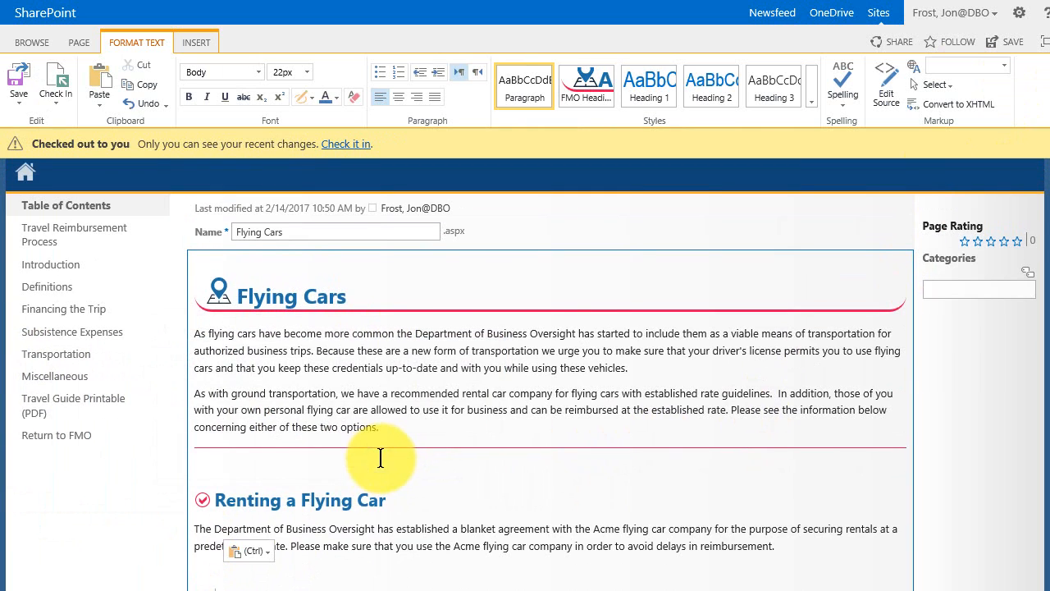
scroll(386, 457, "down", 3)
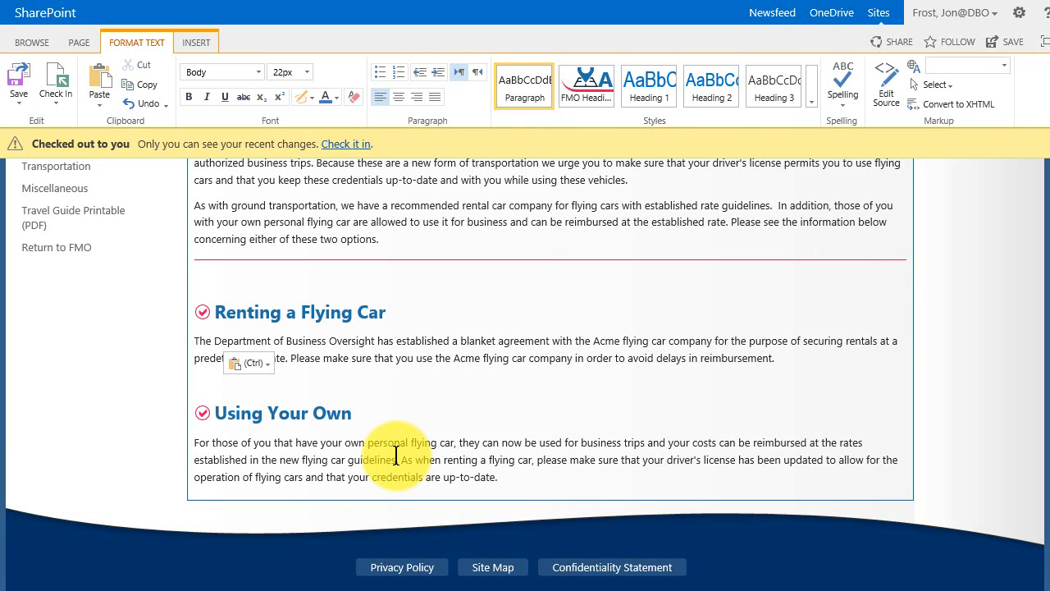
left_click(400, 457)
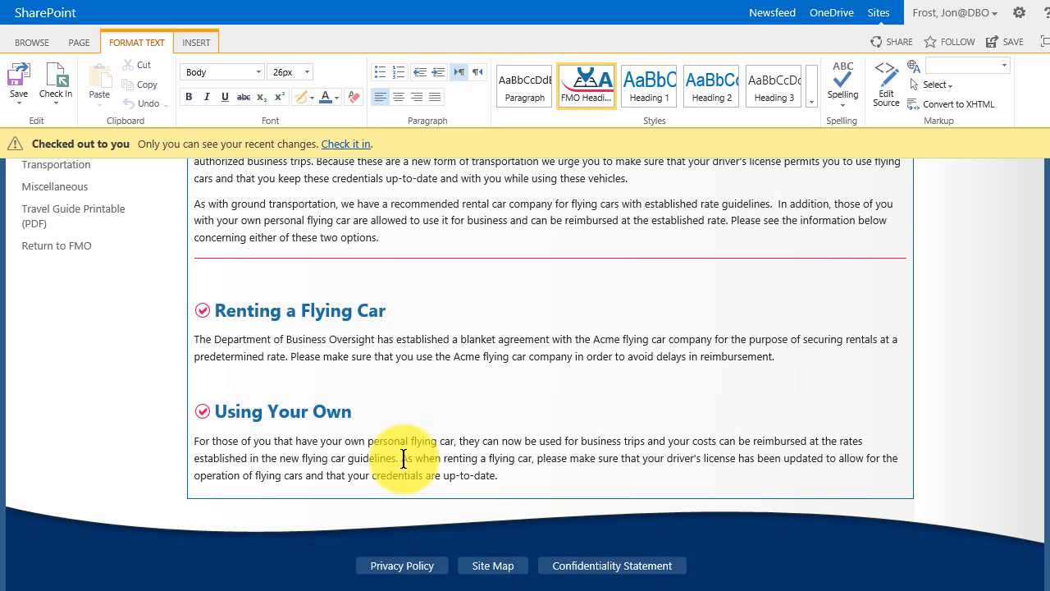
Insert Flying-Car.jpg from the computer after the first Flying Cars paragraph, uploading it to the Images library and saving its properties.
scroll(403, 458, "up", 5)
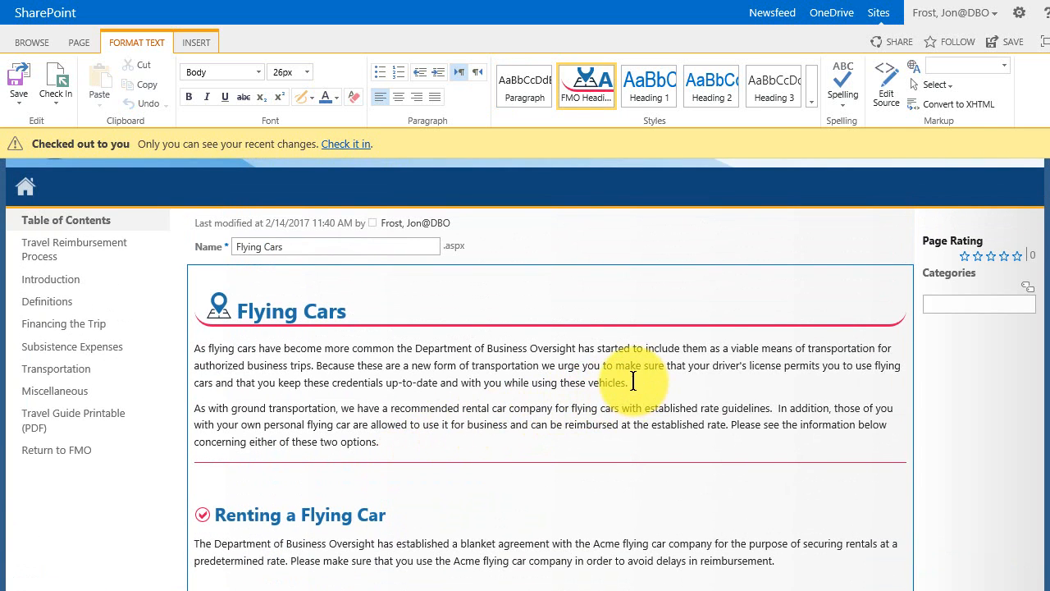
left_click(632, 382)
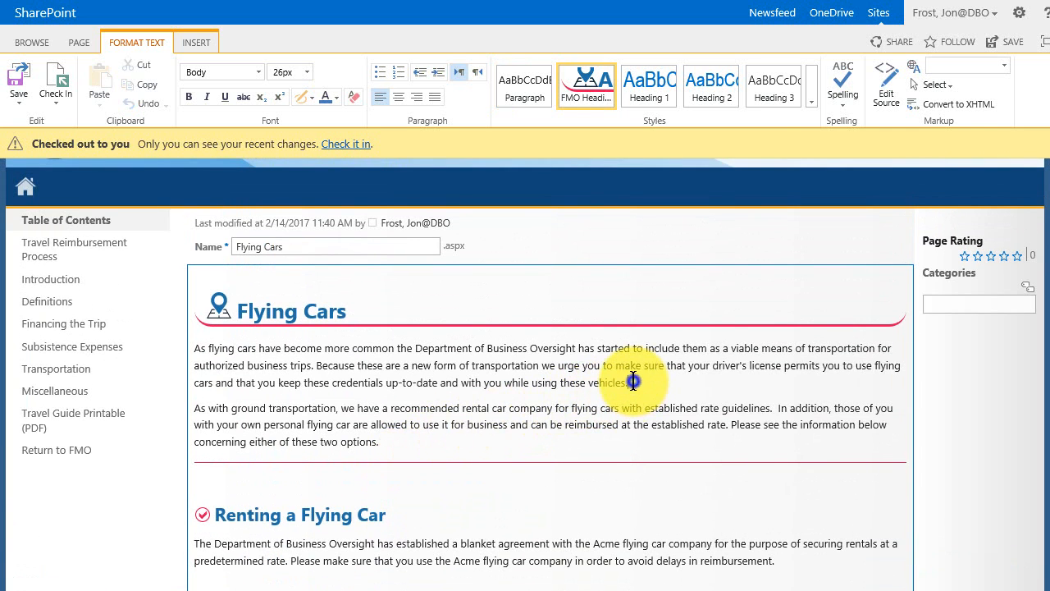
left_click(196, 42)
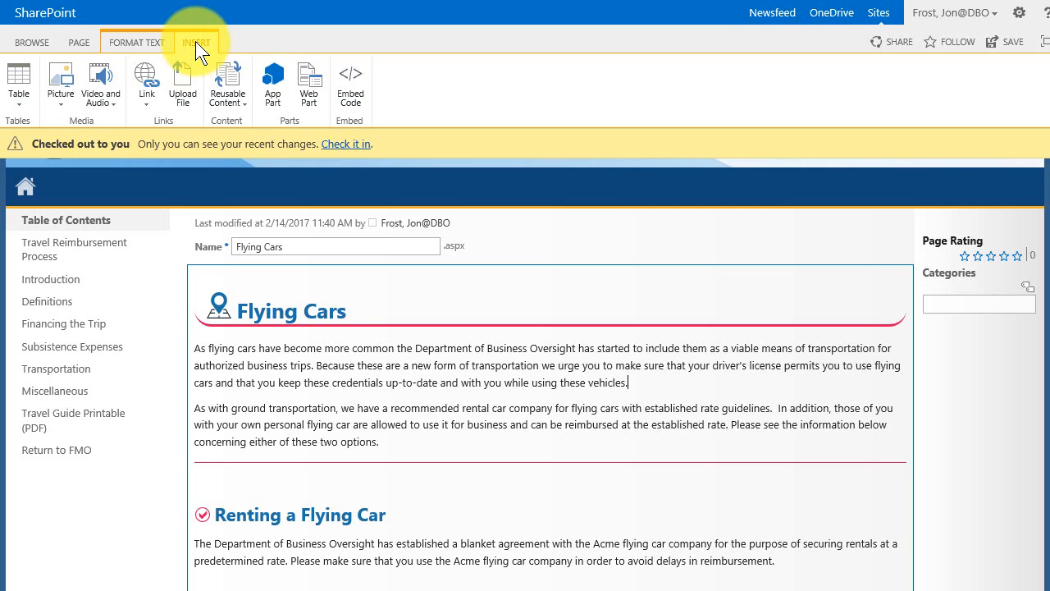
left_click(62, 105)
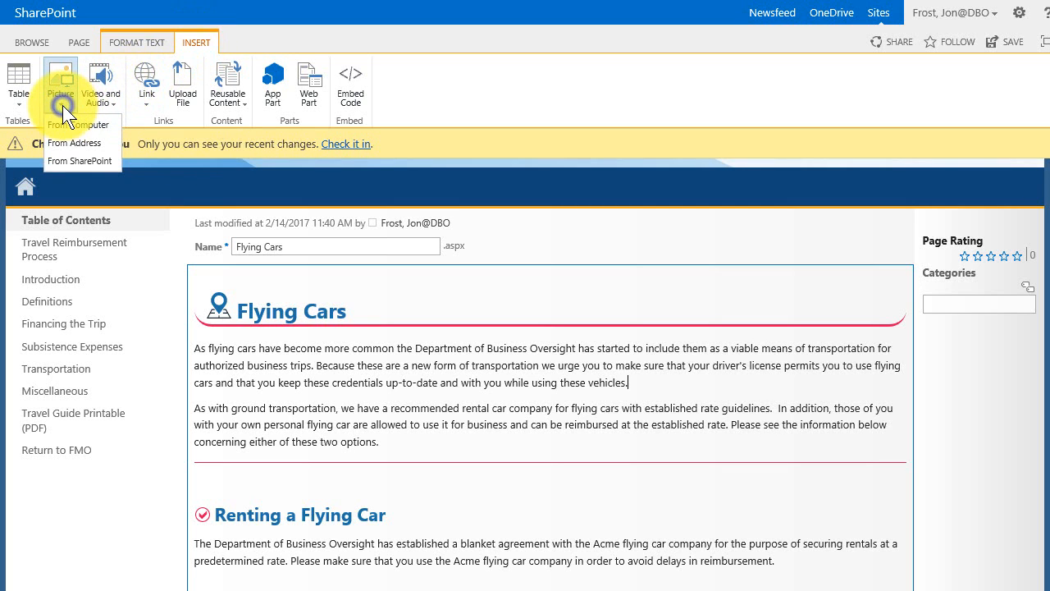
left_click(78, 126)
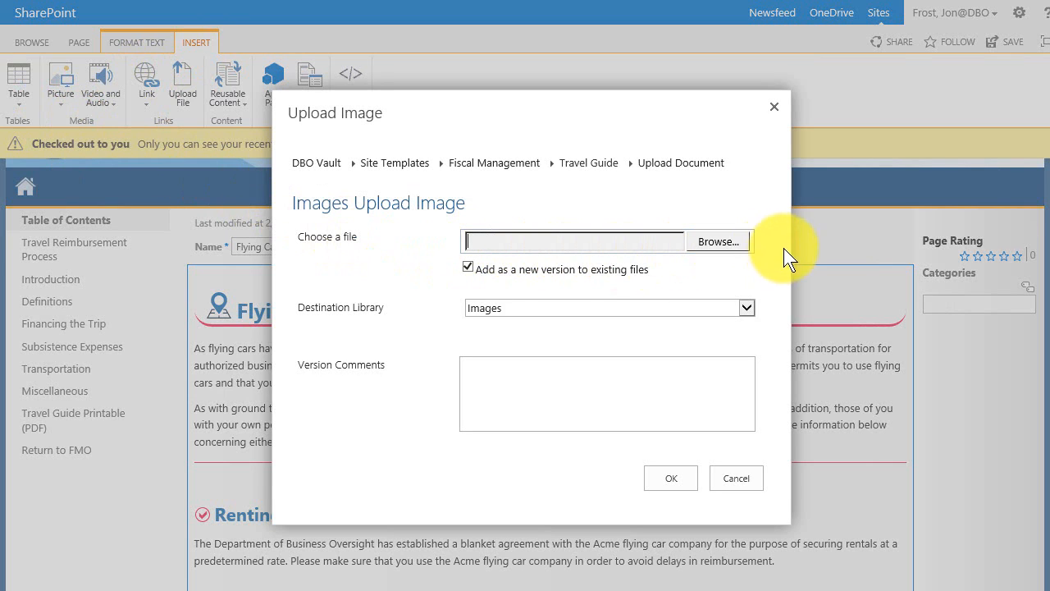
left_click(724, 241)
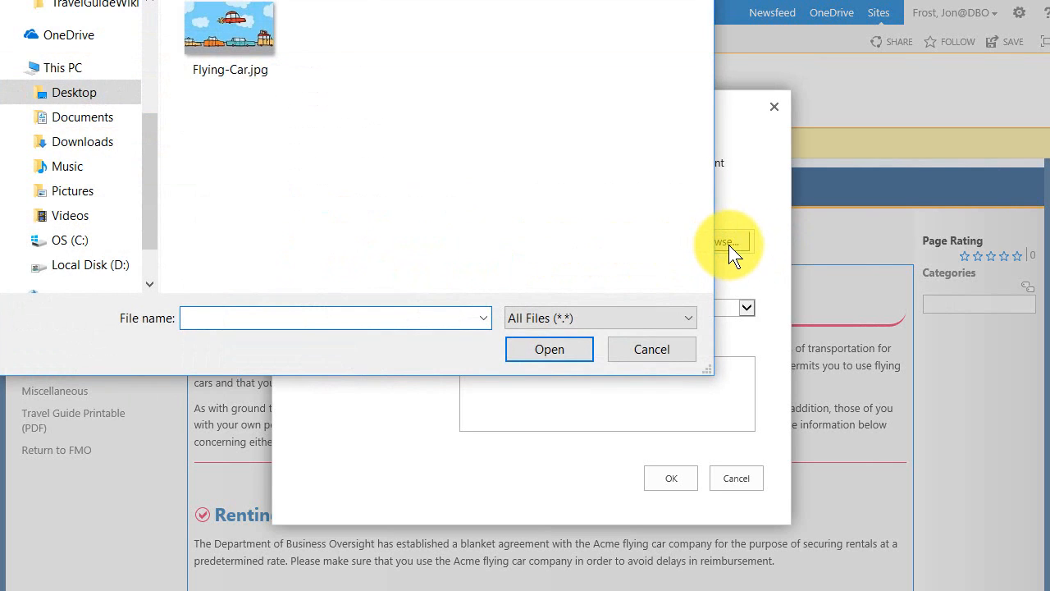
left_click(225, 35)
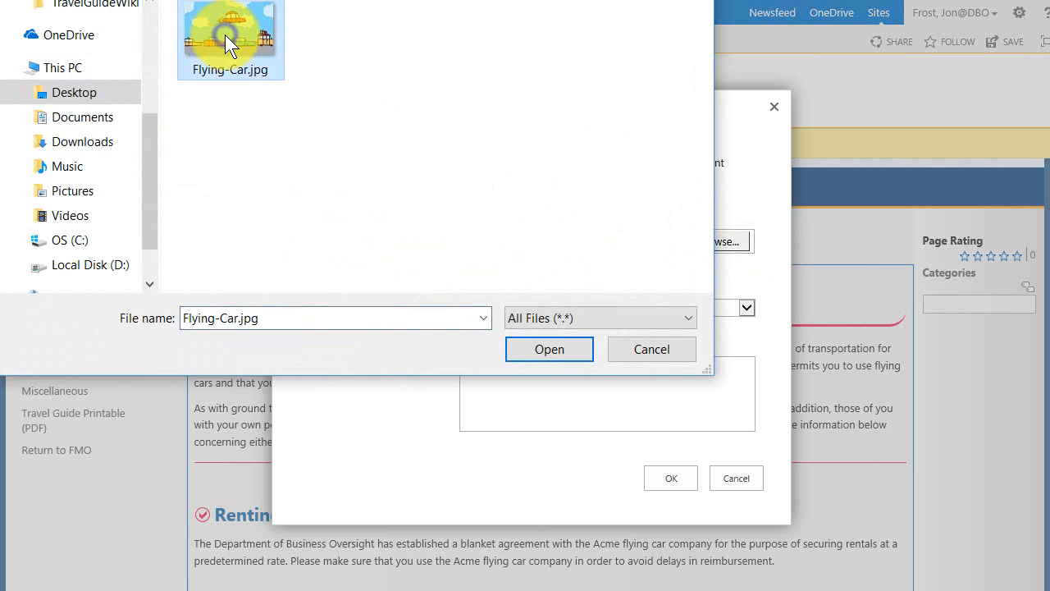
left_click(550, 347)
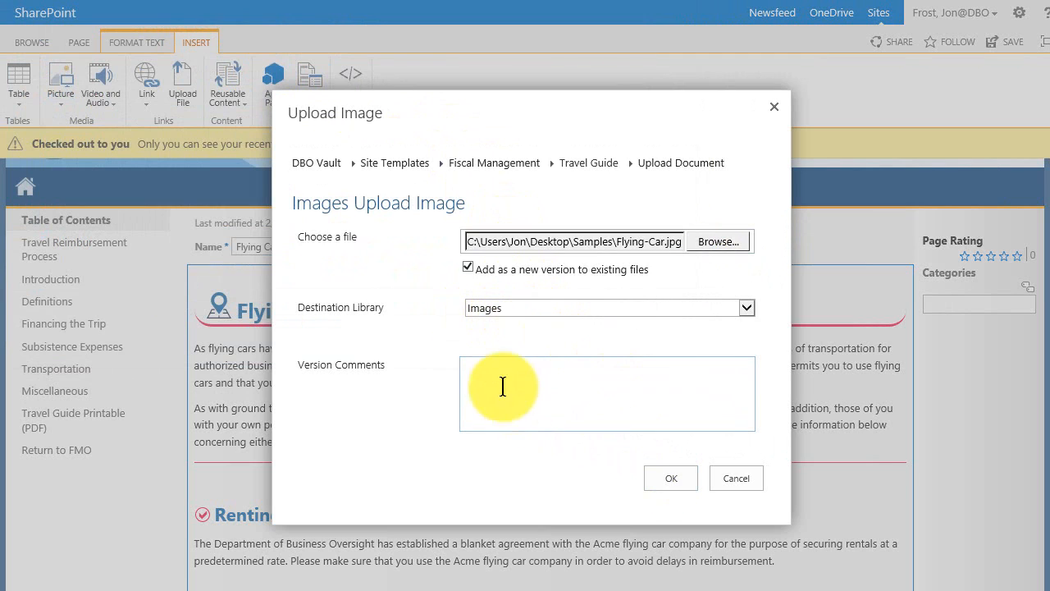
left_click(656, 481)
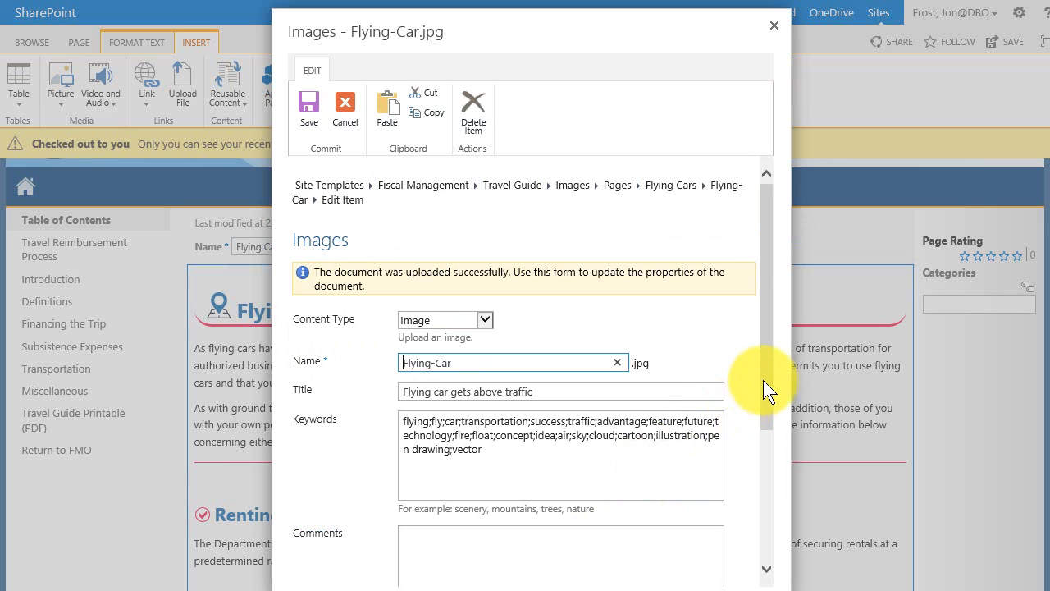
left_click_drag(763, 380, 774, 510)
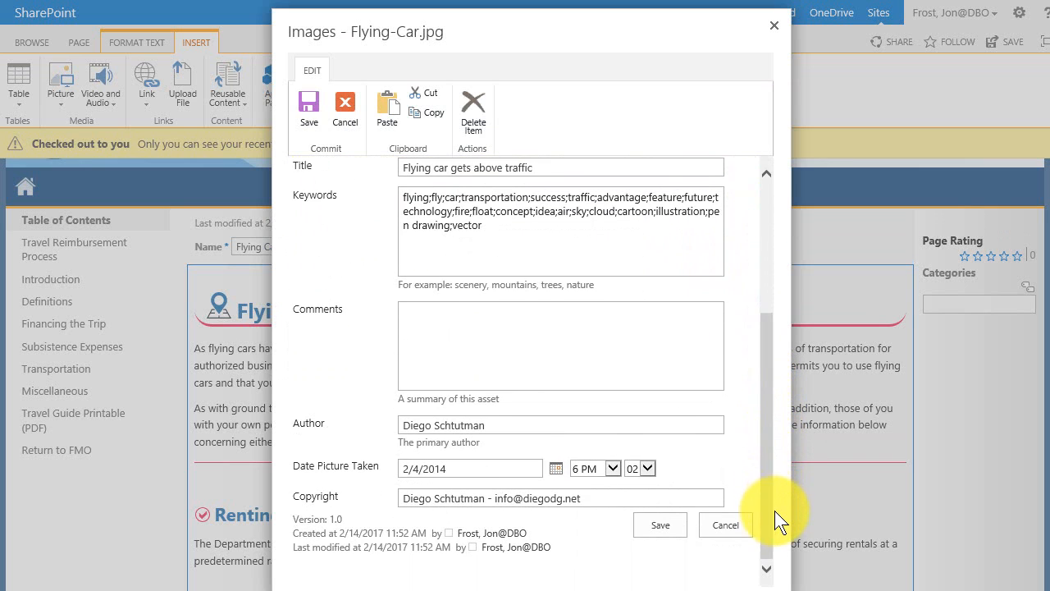
left_click(660, 527)
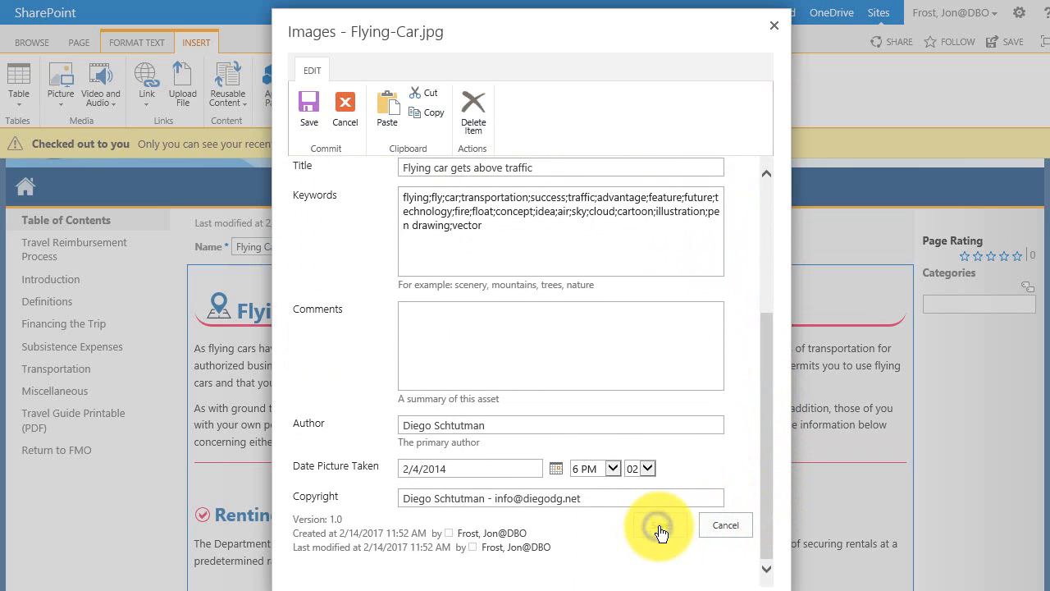
Apply the Rounded Corners image style to the flying car picture.
scroll(675, 483, "down", 1)
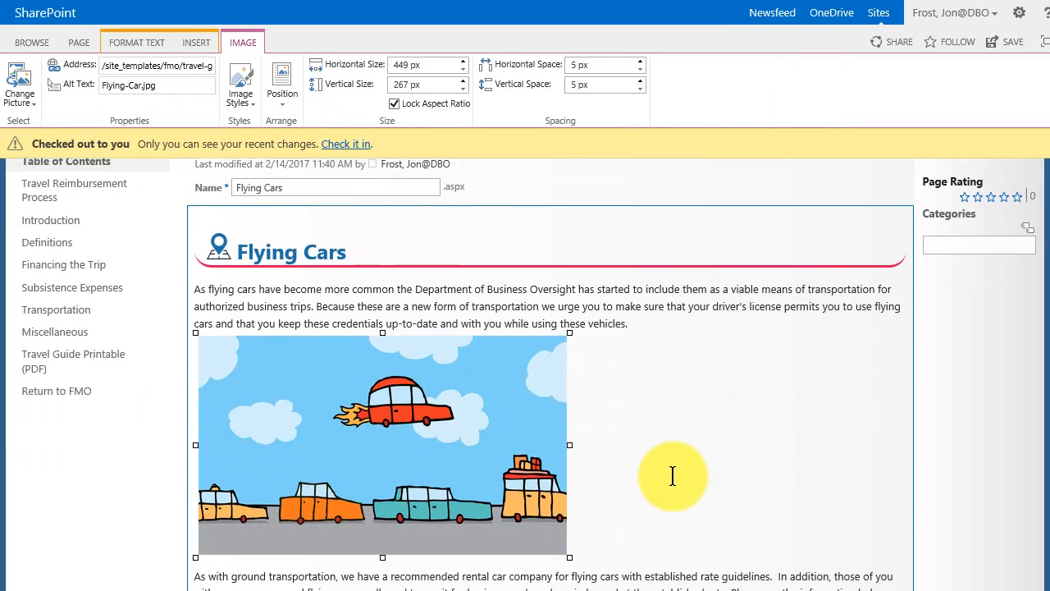
scroll(671, 475, "down", 1)
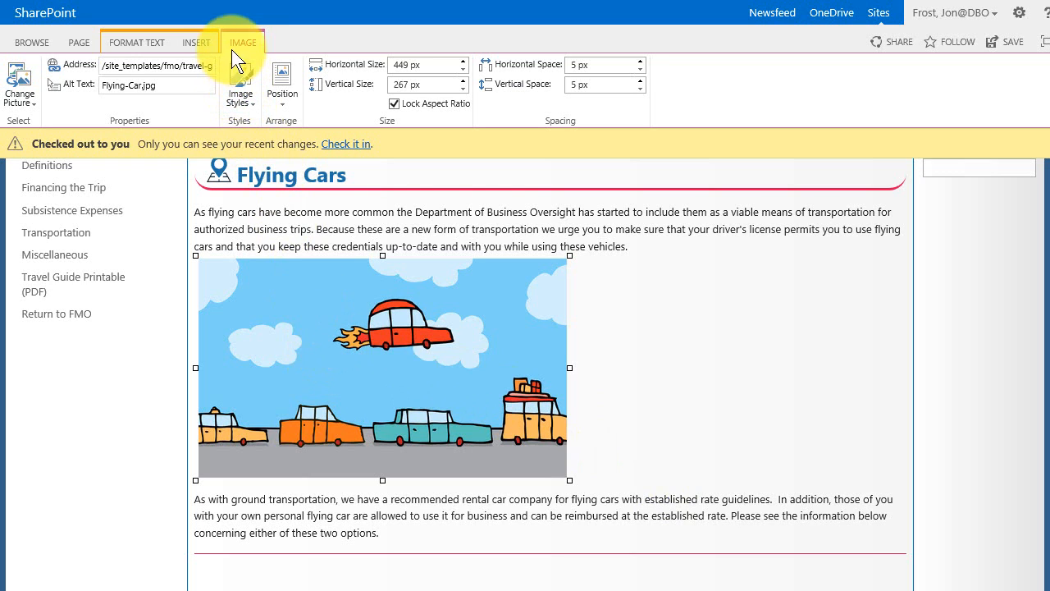
left_click(245, 103)
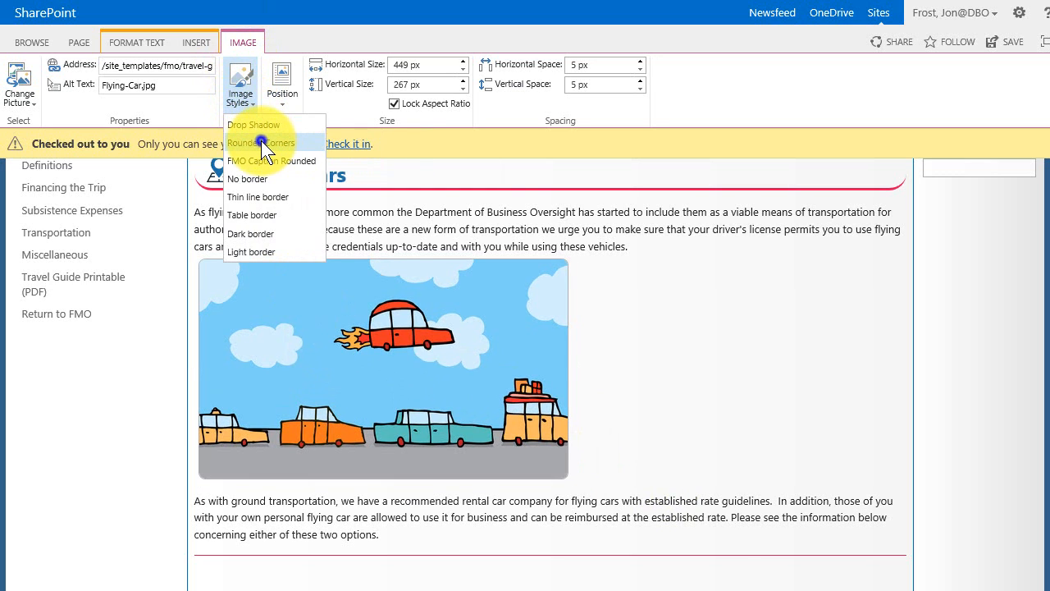
left_click(261, 143)
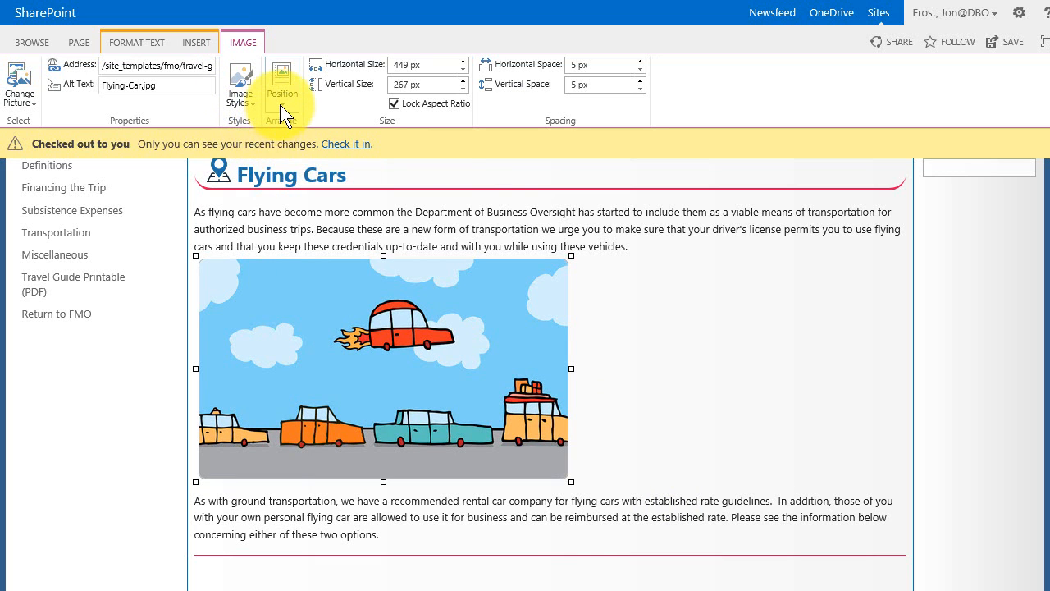
Float the flying car picture to the right of the text and shrink it to about 297 by 177 px.
left_click(280, 105)
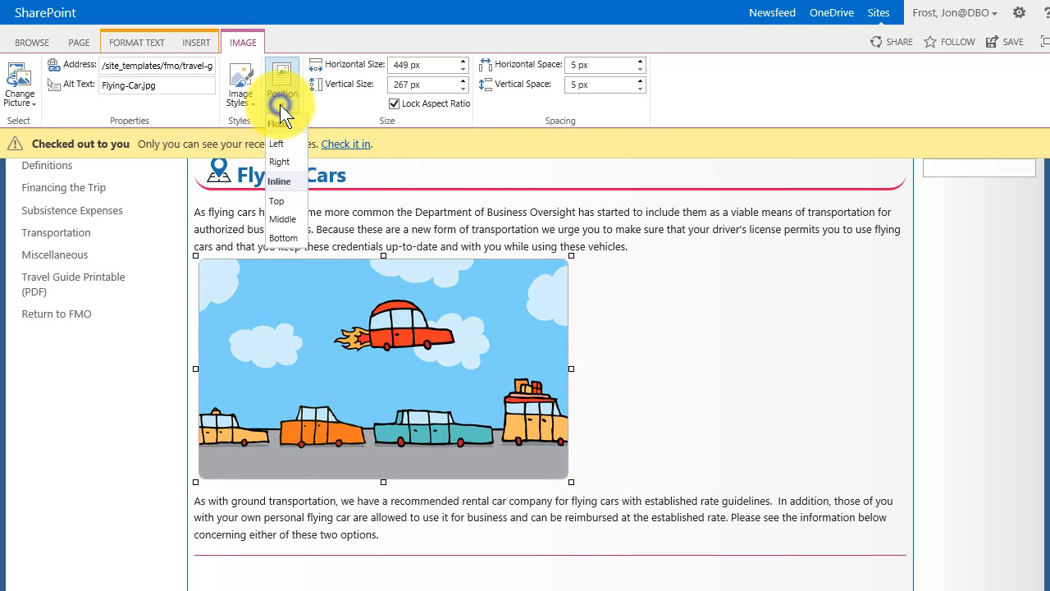
left_click(286, 158)
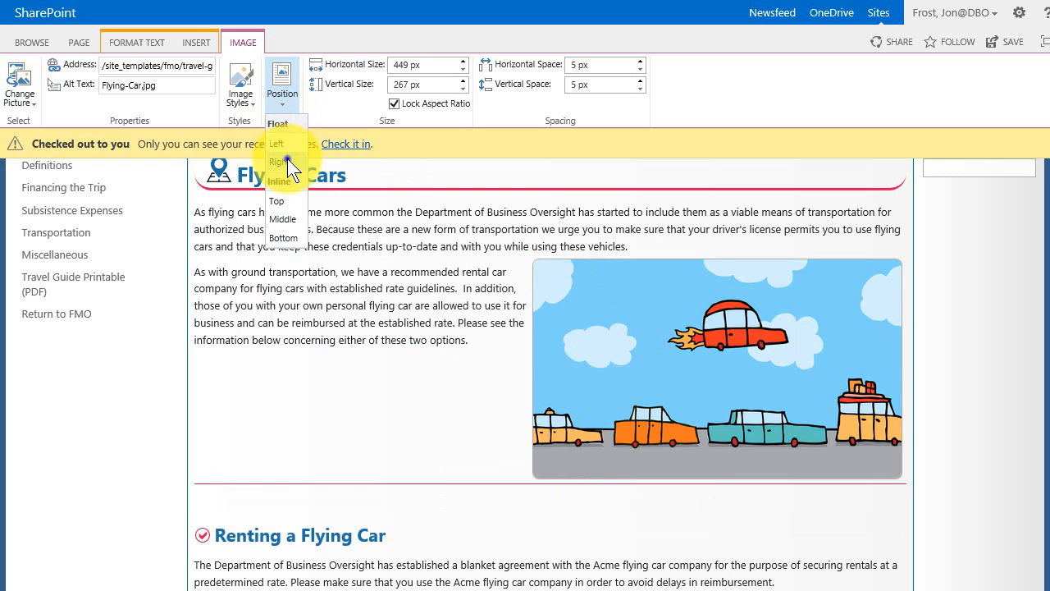
left_click(287, 159)
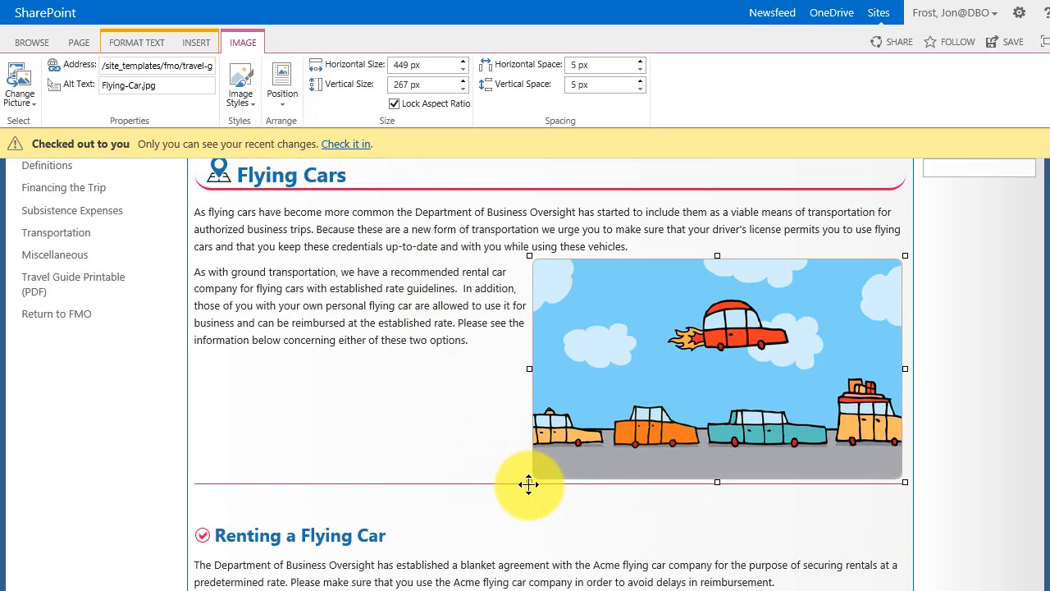
left_click_drag(530, 481, 657, 388)
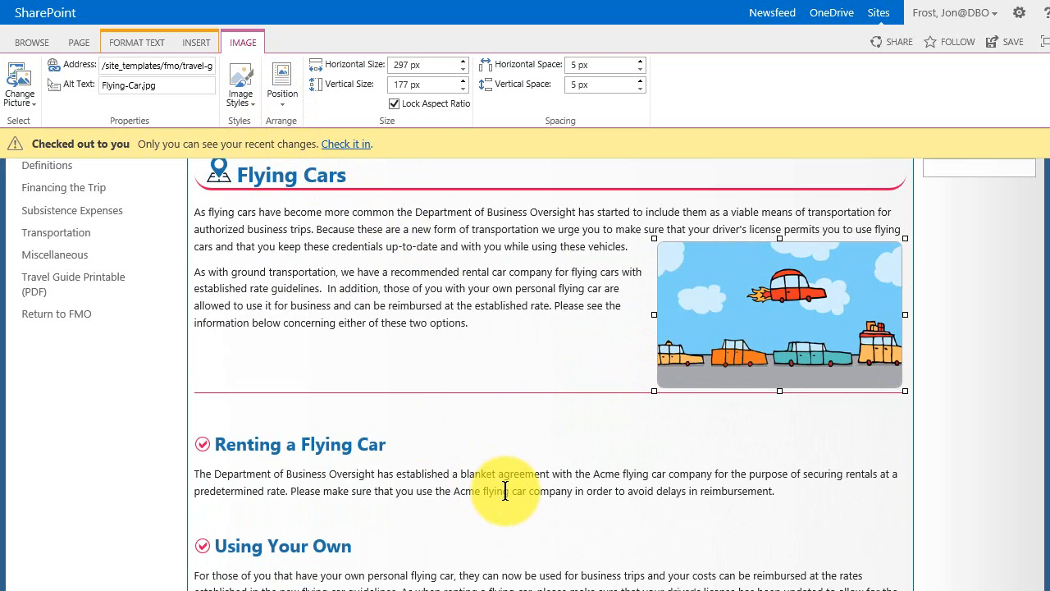
Check in the Flying Cars page without a comment and look over the finished page.
left_click(342, 147)
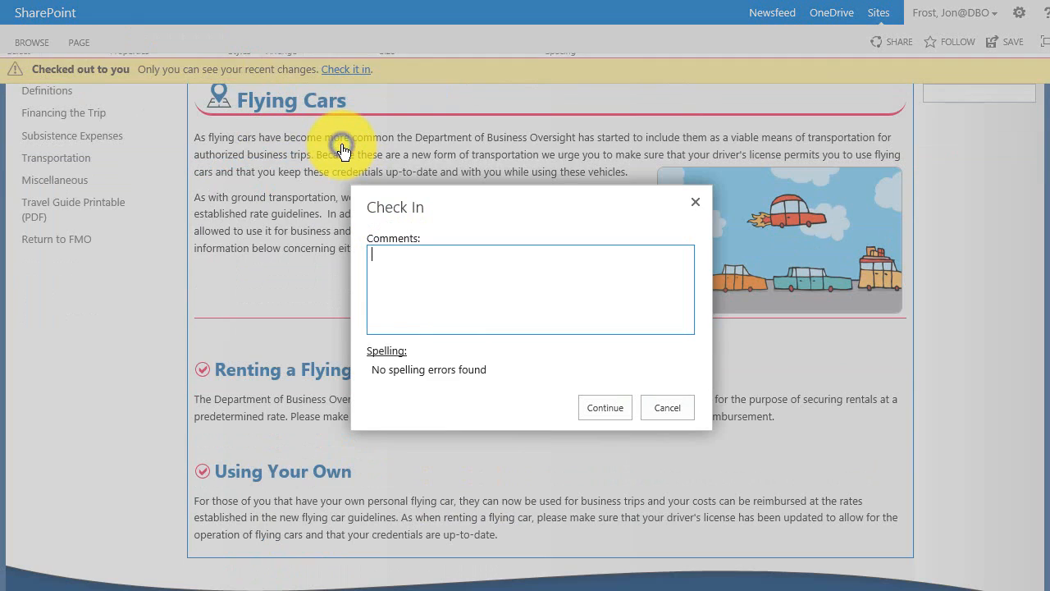
left_click(586, 404)
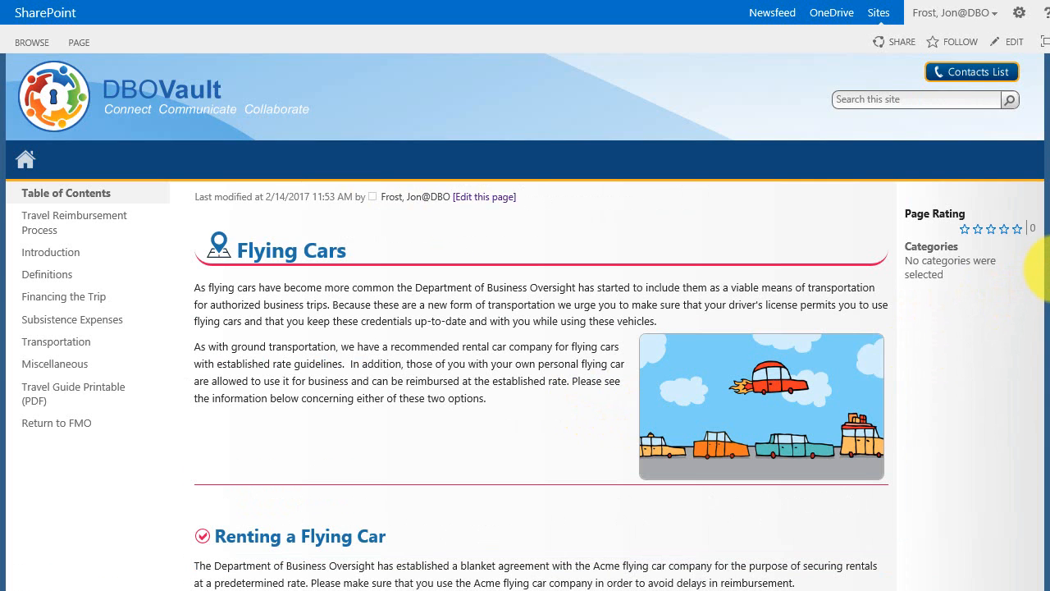
left_click_drag(1043, 267, 1043, 382)
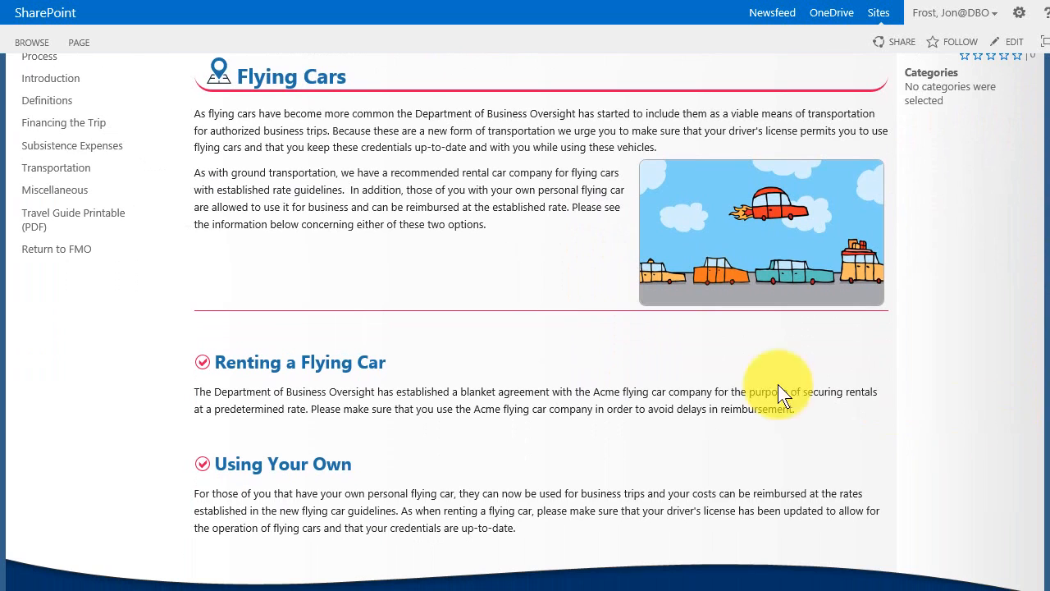
scroll(109, 182, "up", 1)
scroll(109, 182, "up", 2)
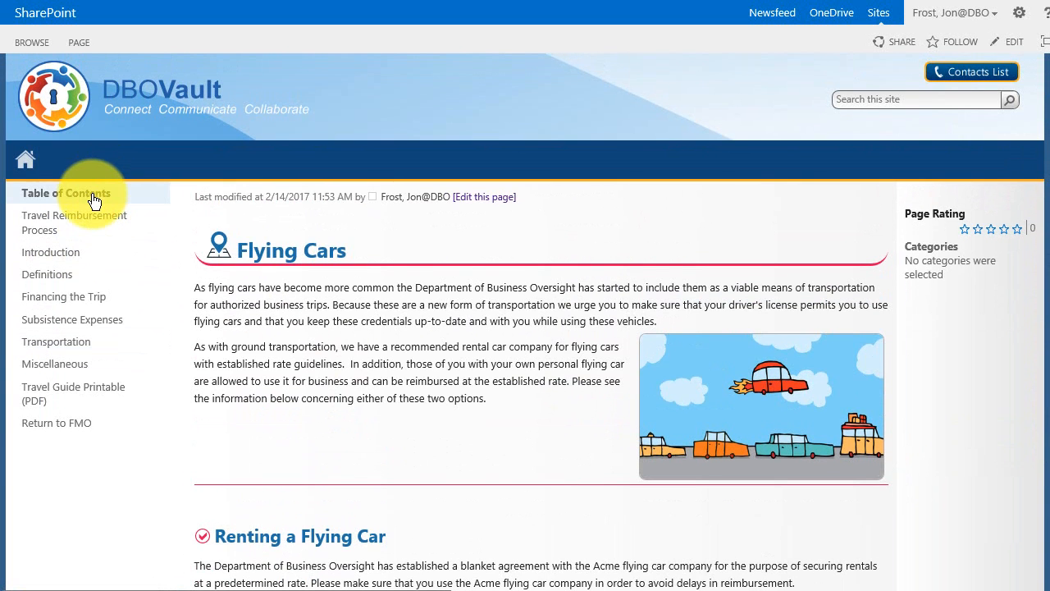
Return to the Table of Contents page and test its Flying Cars link.
left_click(90, 193)
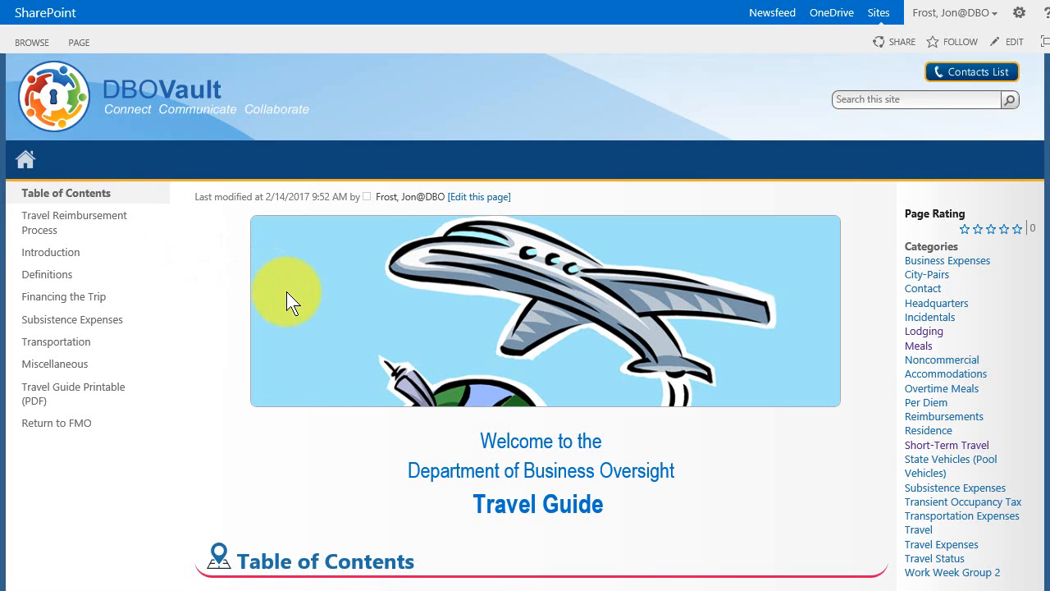
scroll(283, 294, "down", 5)
scroll(280, 308, "down", 5)
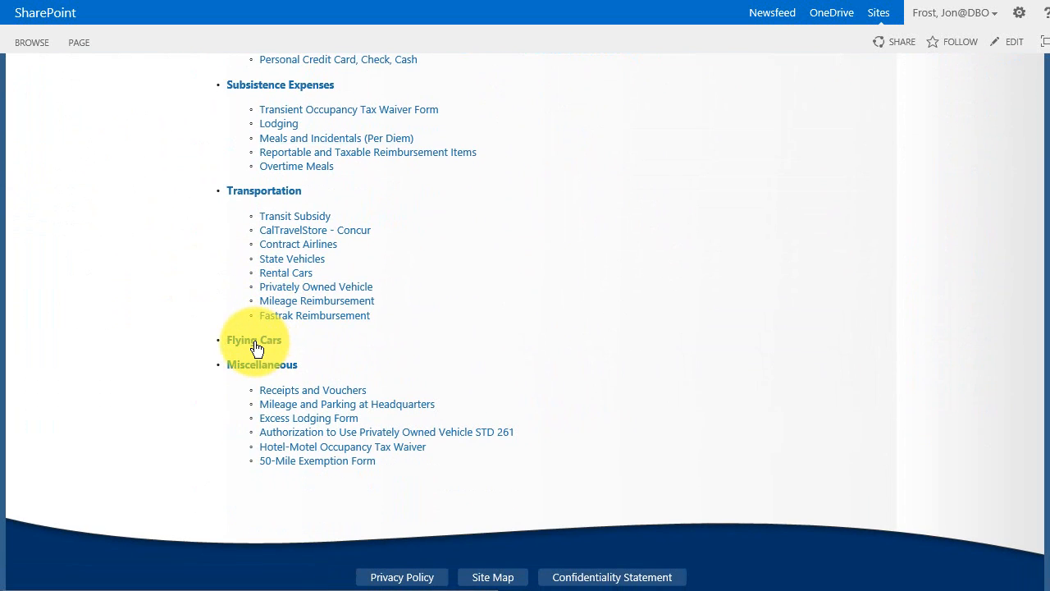
left_click(256, 344)
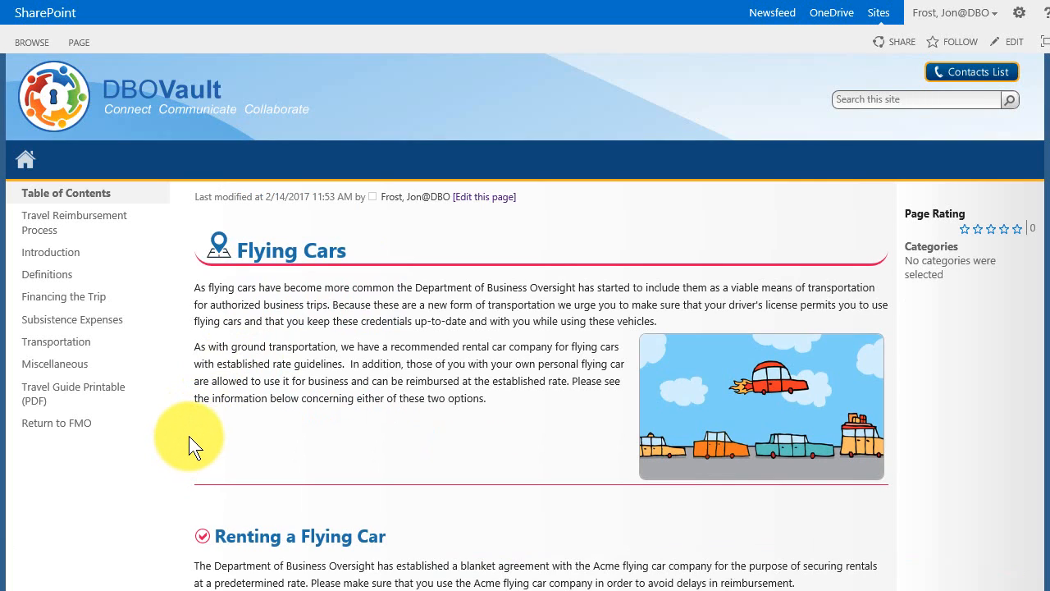
Go to the Table of Contents again and follow the Rental Cars link under Transportation.
left_click(93, 198)
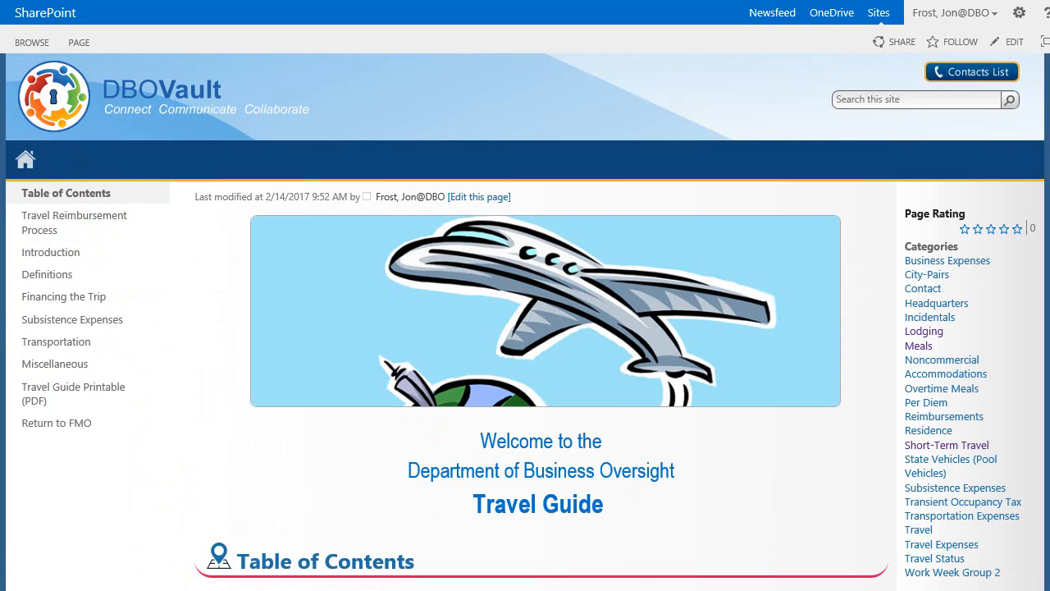
scroll(204, 434, "down", 3)
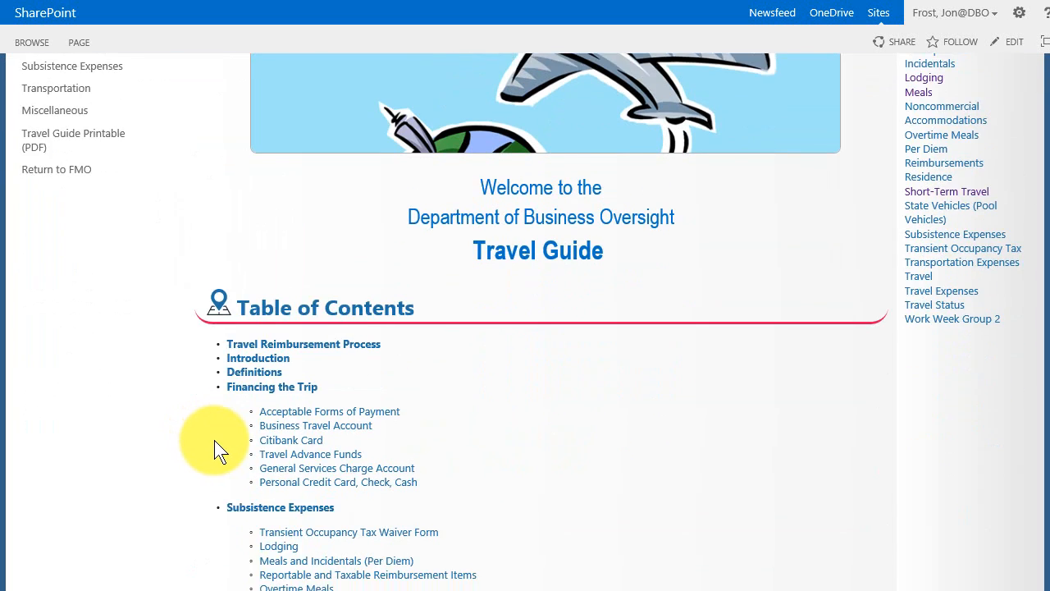
scroll(214, 439, "down", 3)
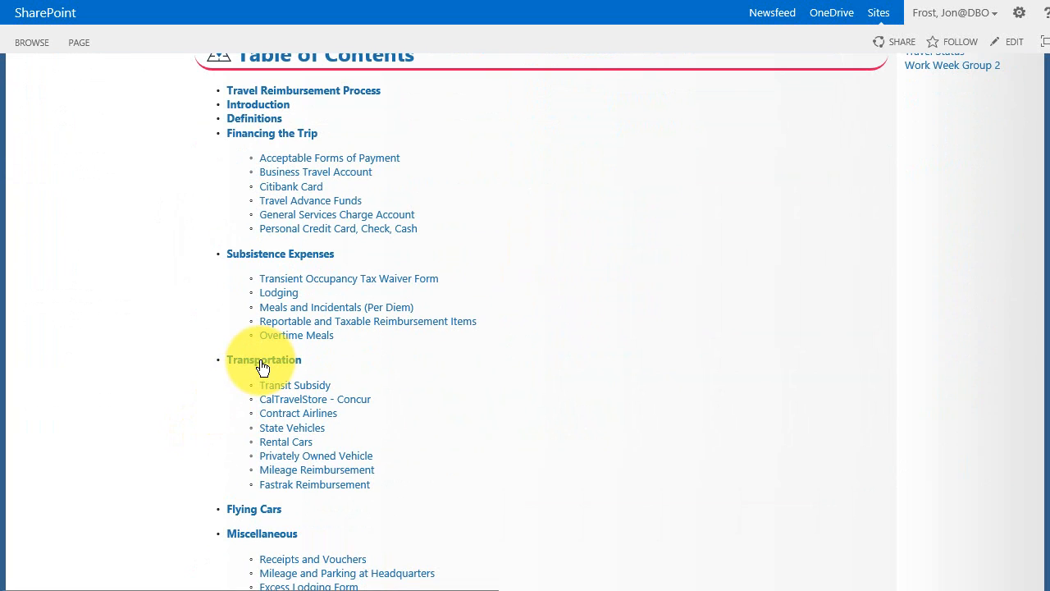
left_click(281, 441)
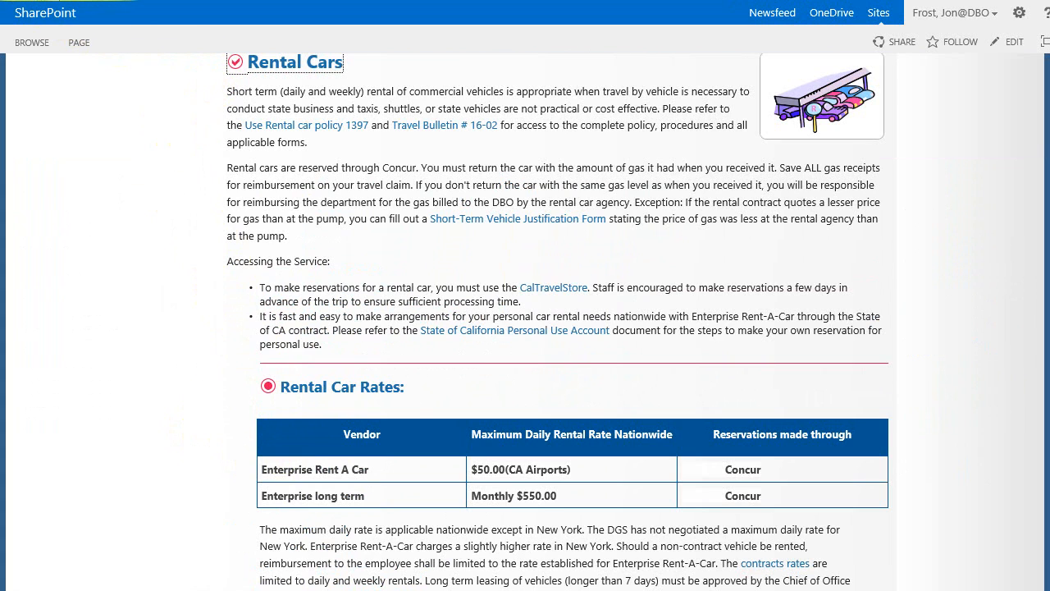
Go back to the Table of Contents, reopen the Flying Cars page and review its layout and picture.
key("alt+Left")
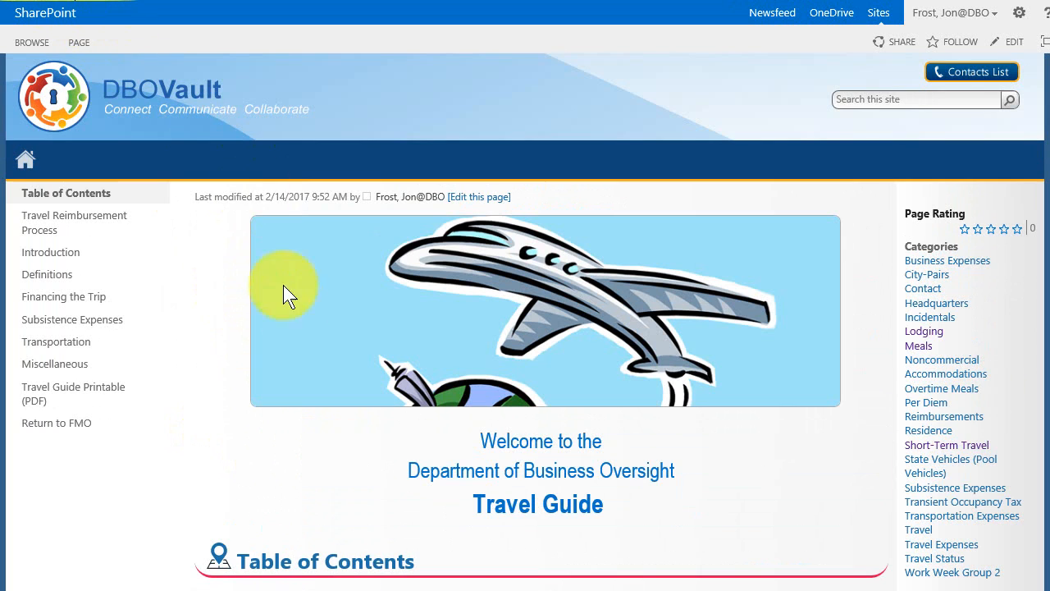
scroll(293, 356, "down", 6)
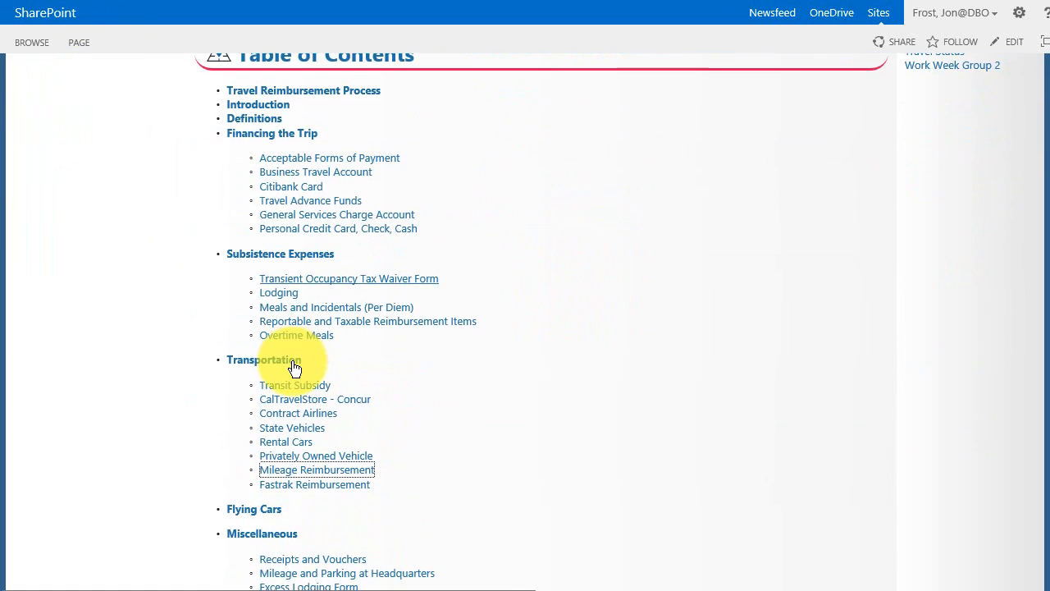
scroll(300, 394, "down", 1)
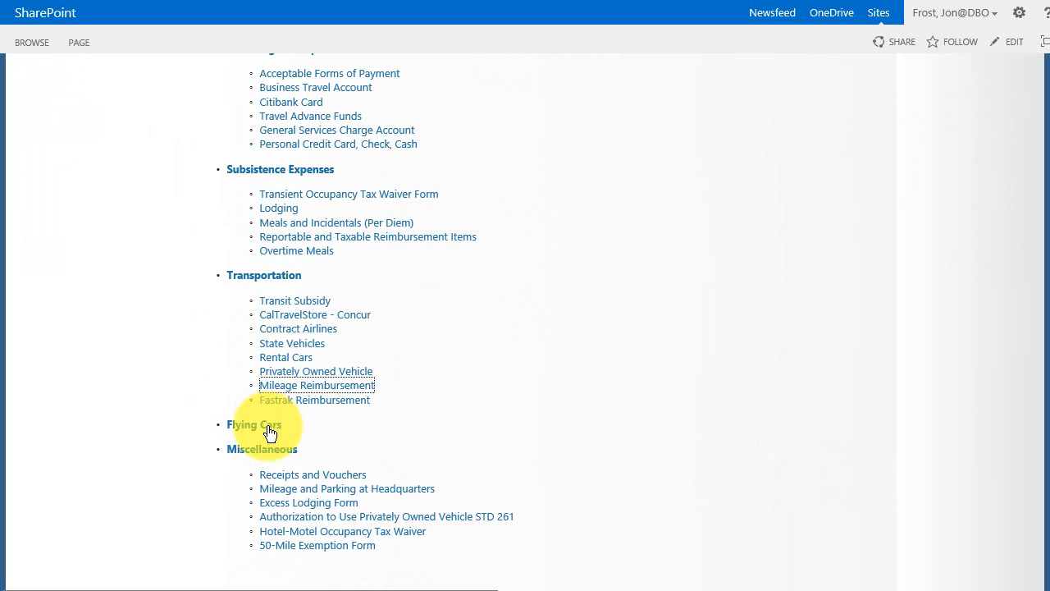
left_click(269, 428)
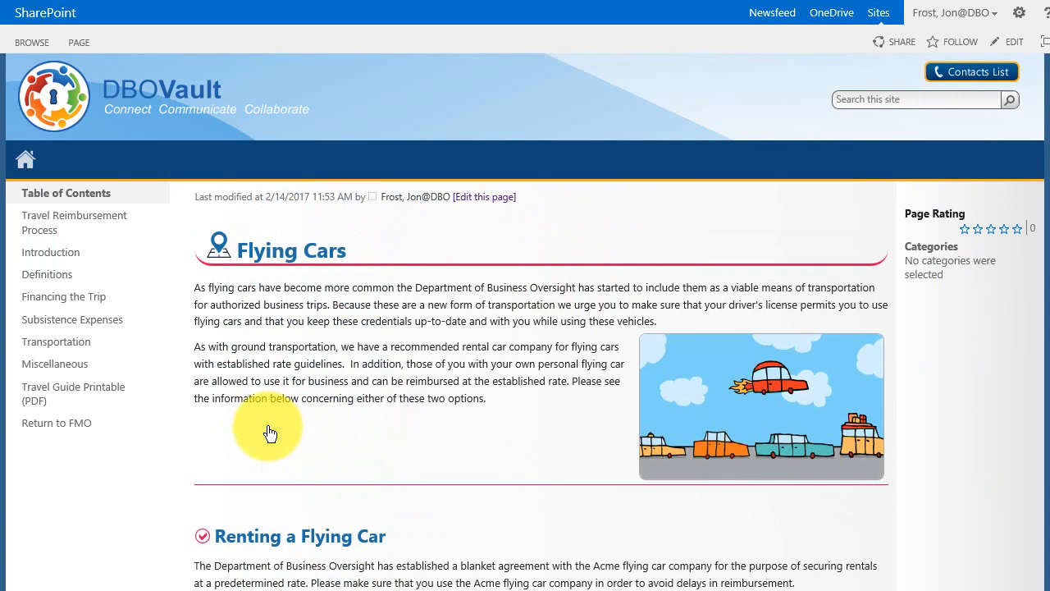
scroll(271, 433, "down", 2)
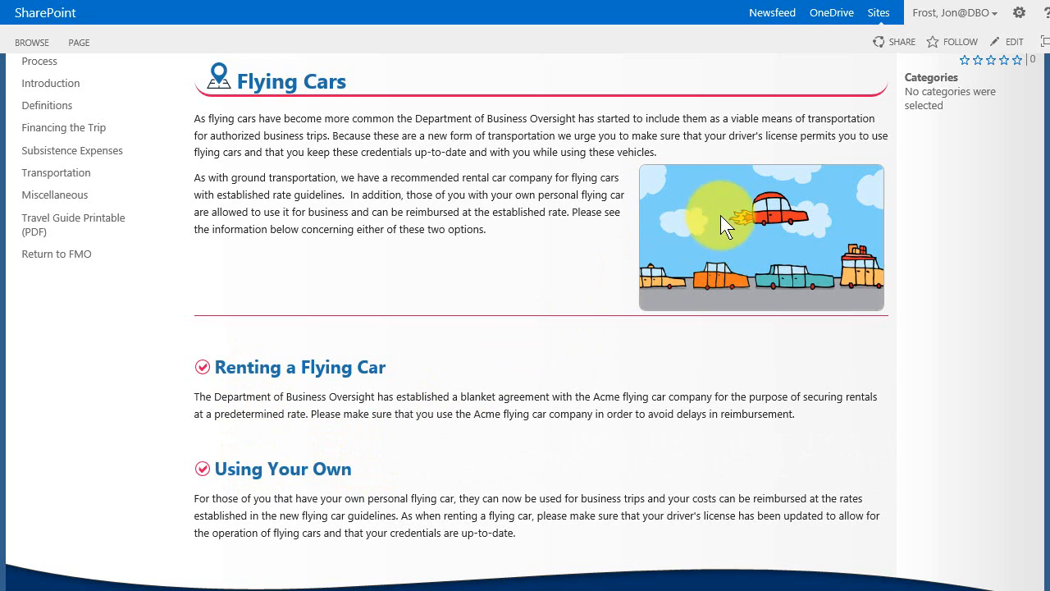
Open the Flying Cars page for editing and link its "Renting a Flying Car" heading to Flying Cars.aspx from SharePoint.
left_click(1017, 14)
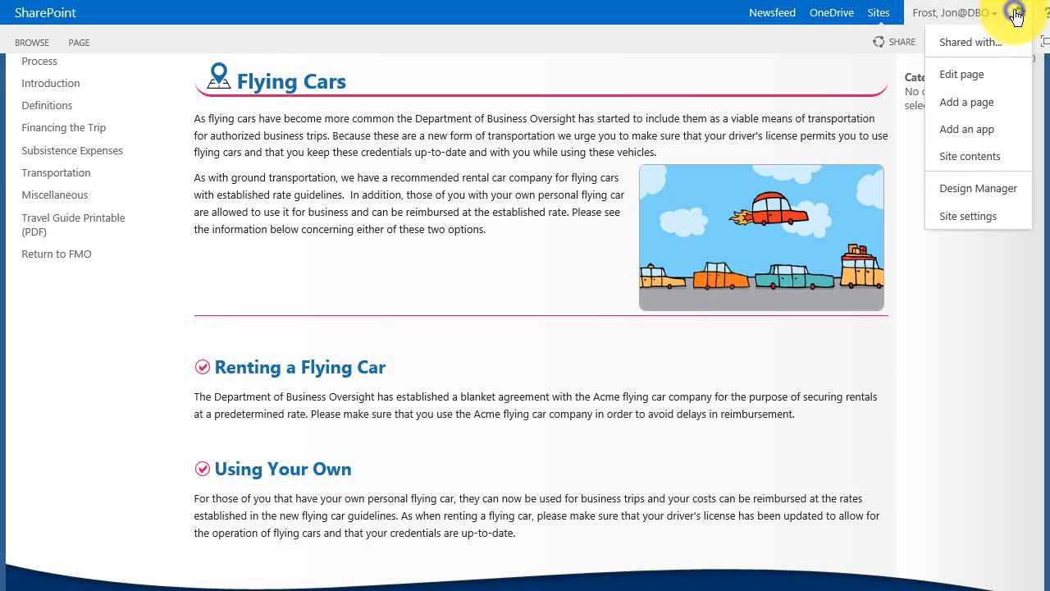
left_click(960, 76)
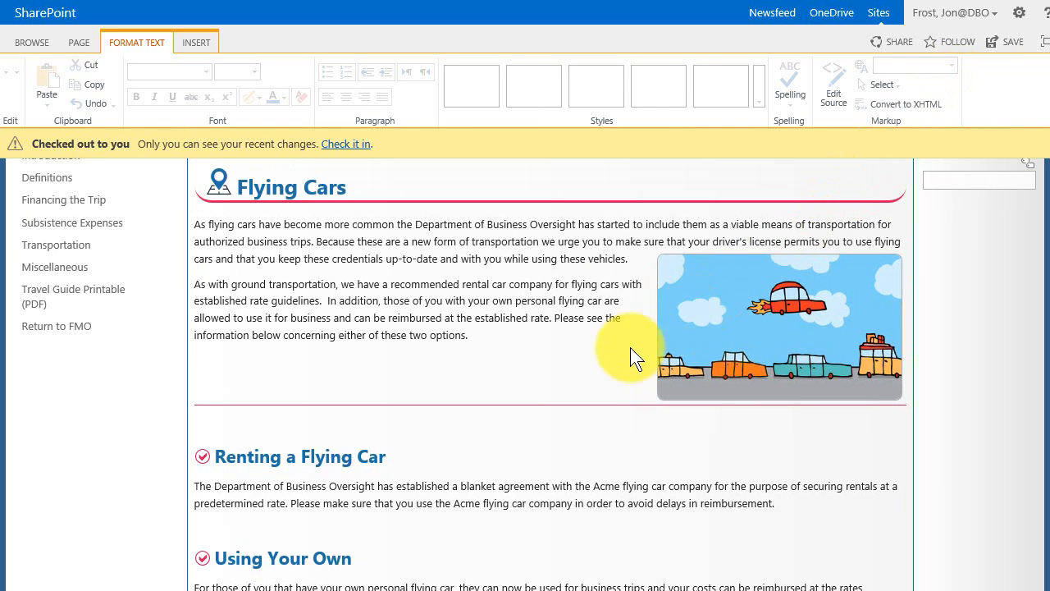
left_click_drag(392, 456, 214, 456)
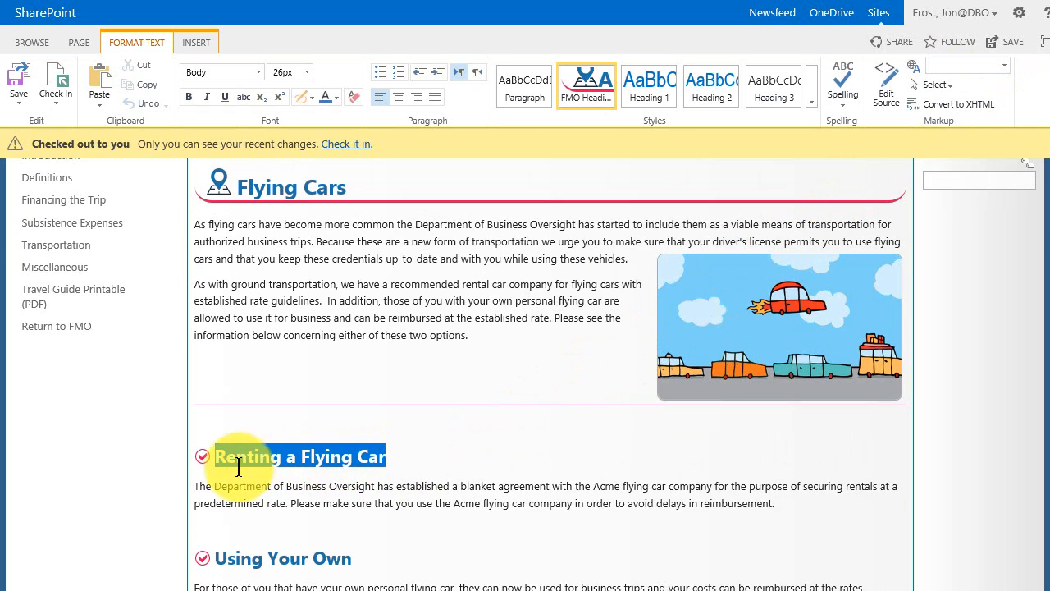
left_click(195, 45)
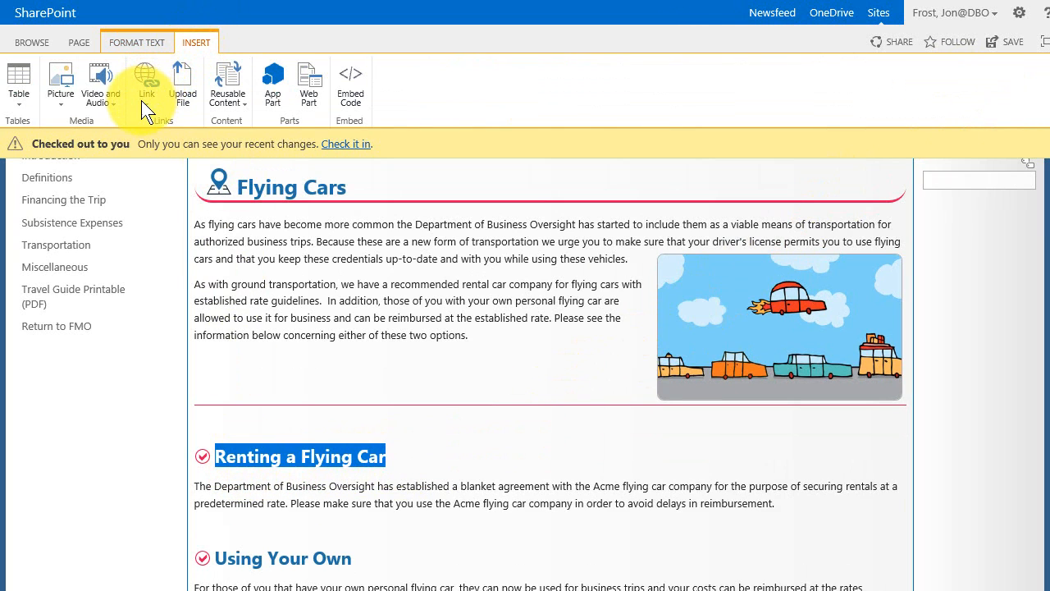
left_click(145, 106)
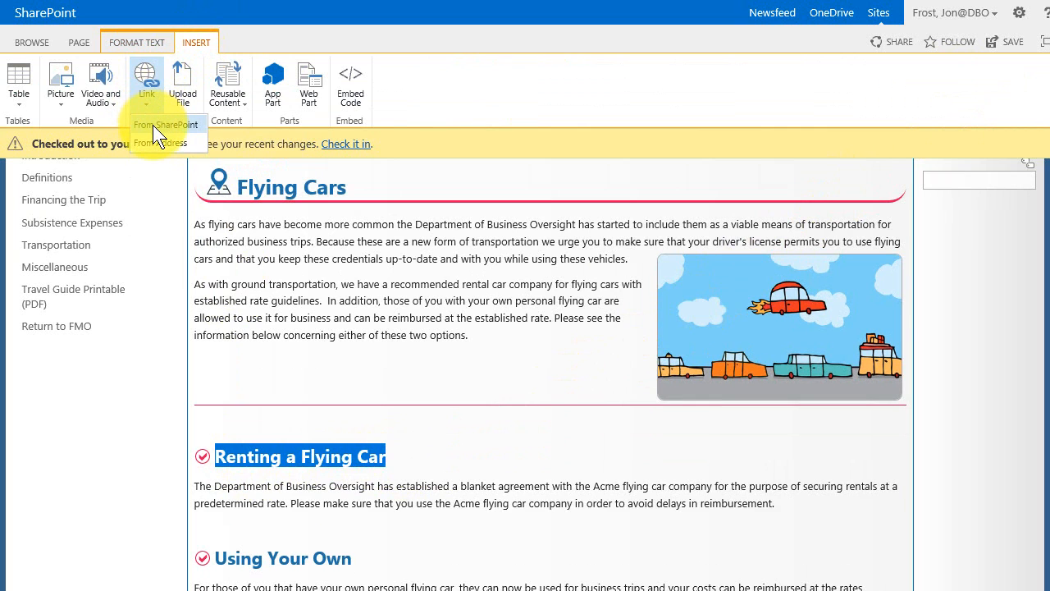
left_click(151, 124)
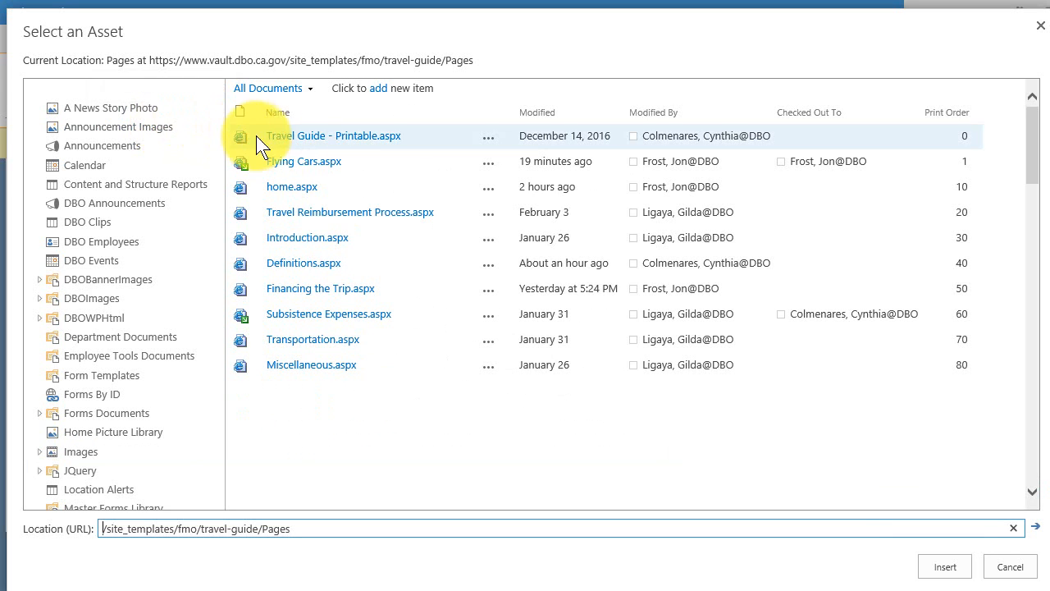
left_click(294, 164)
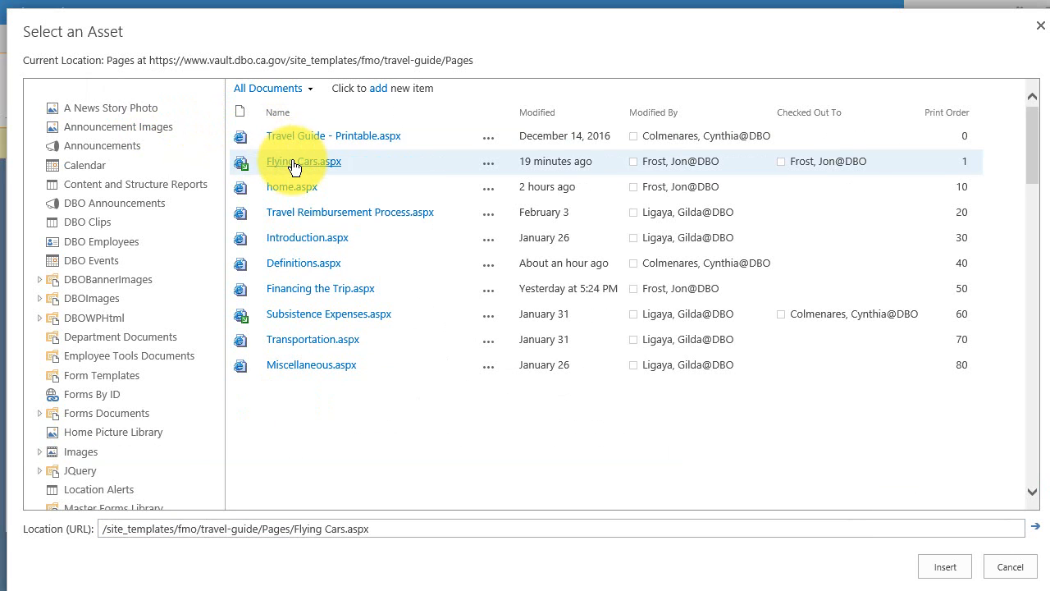
left_click(945, 566)
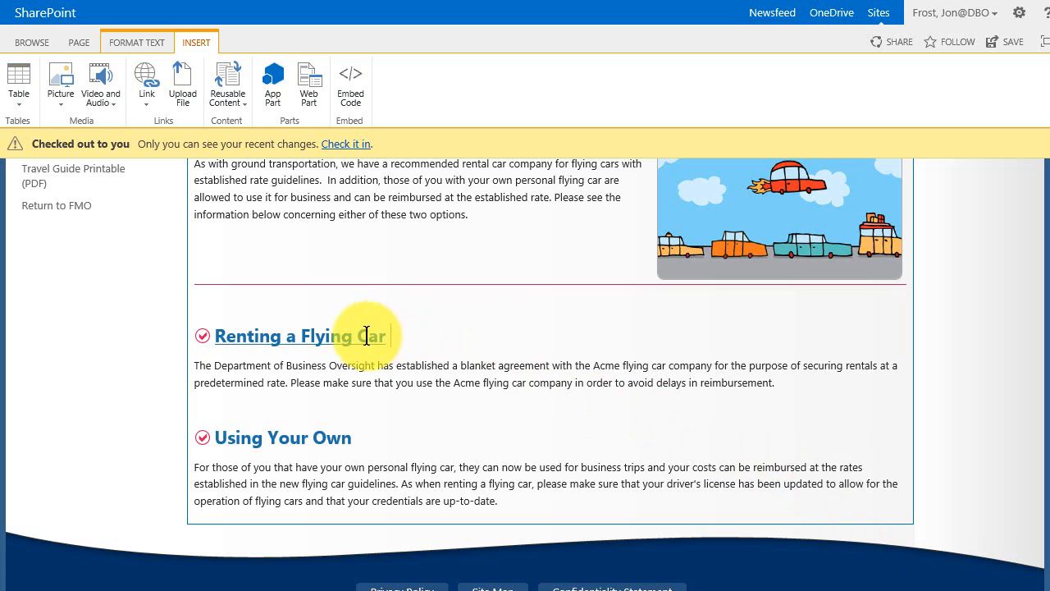
Set the bookmark of the "Renting a Flying Car" heading link to "Rental".
left_click_drag(389, 336, 246, 337)
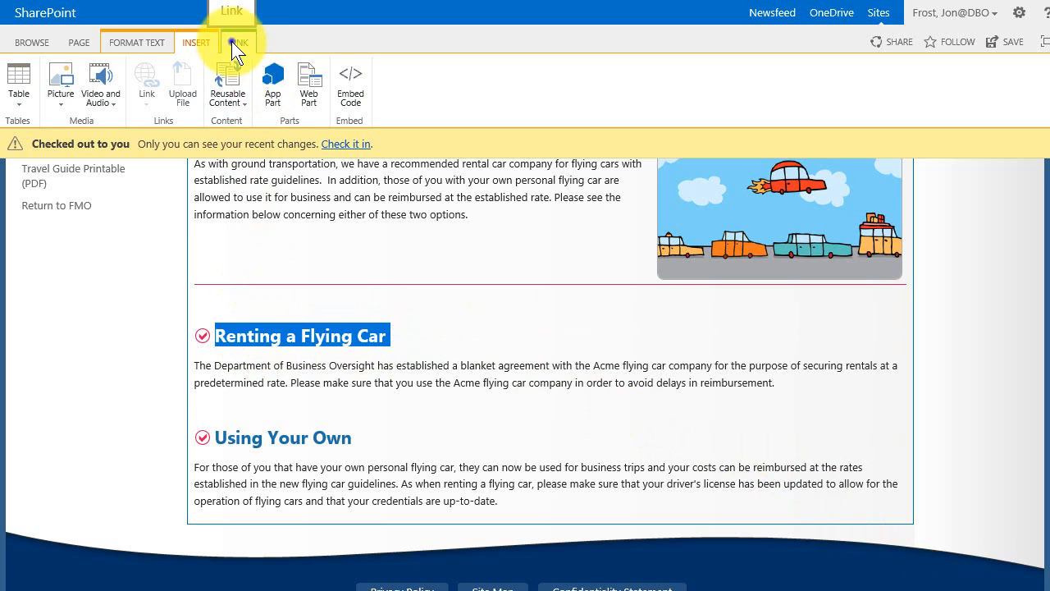
left_click(233, 42)
left_click(156, 102)
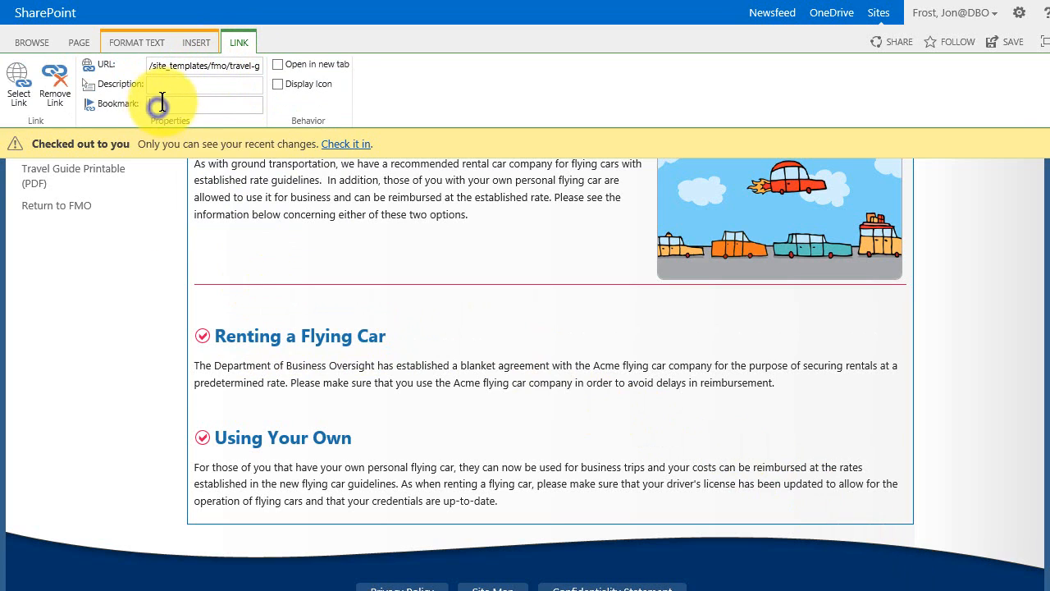
type("Rental")
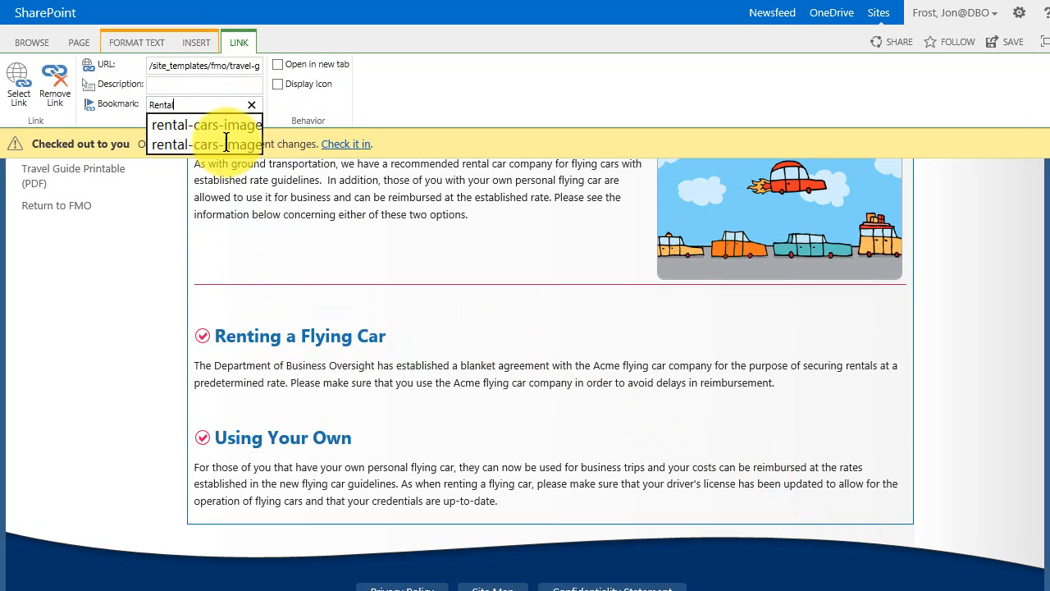
scroll(468, 231, "up", 1)
left_click(481, 224)
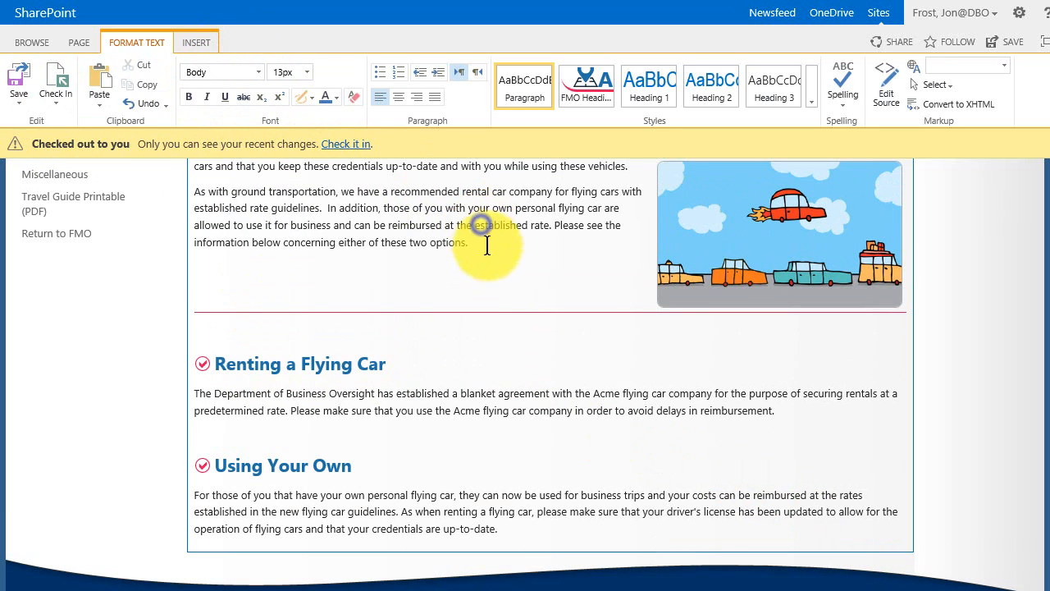
Link the "Using Your Own" heading to Flying Cars.aspx from SharePoint.
scroll(484, 246, "down", 2)
left_click_drag(355, 411, 225, 411)
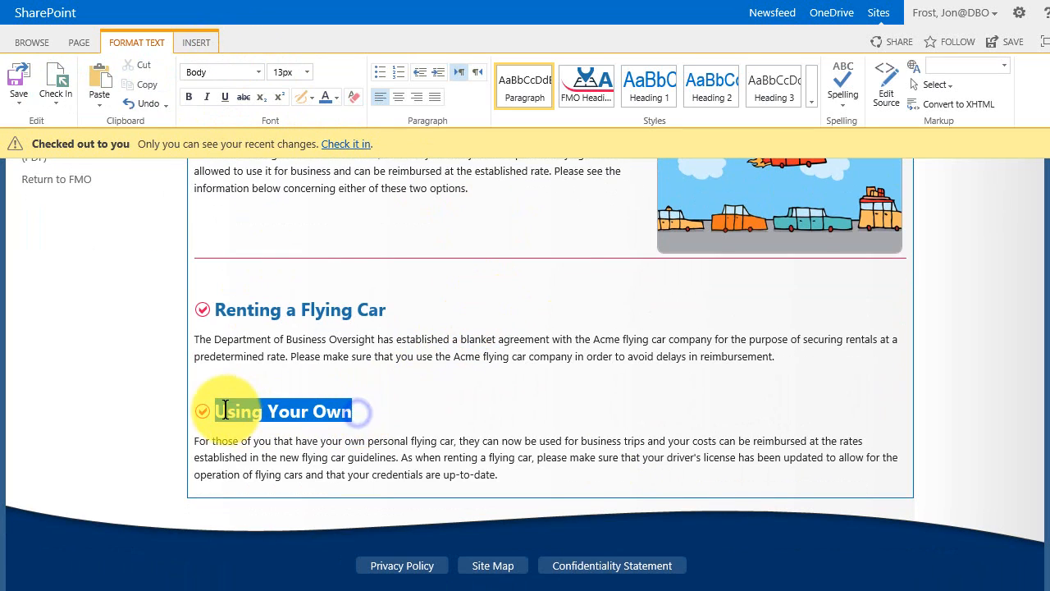
left_click(187, 41)
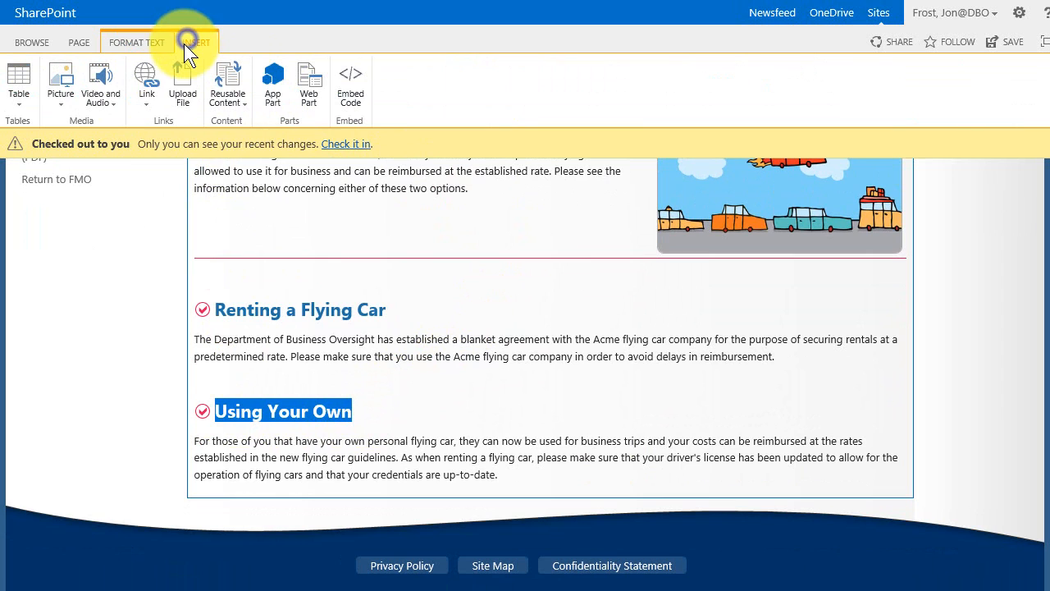
left_click(148, 102)
left_click(155, 131)
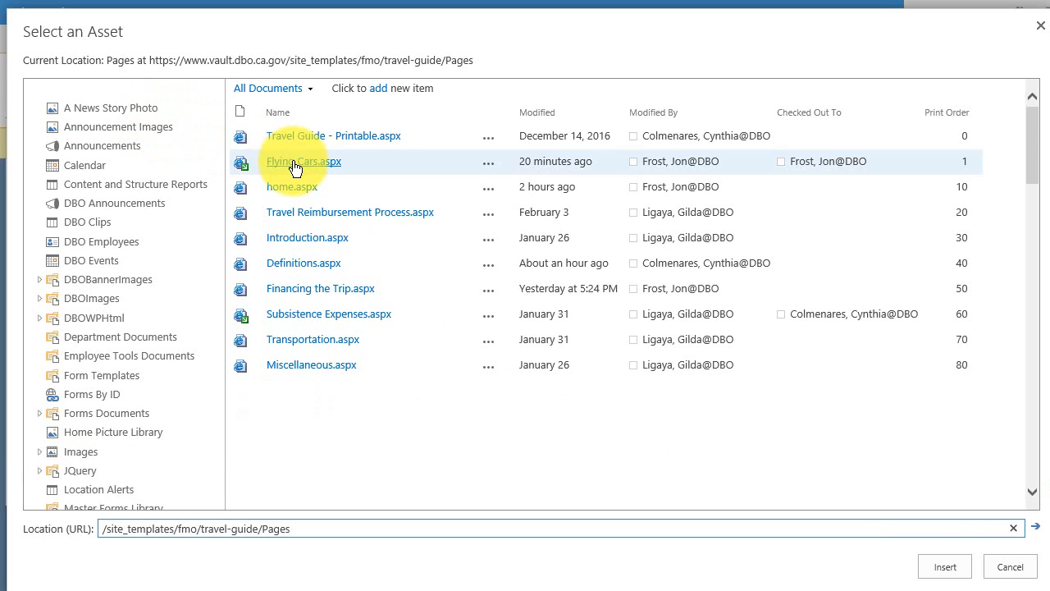
left_click(293, 161)
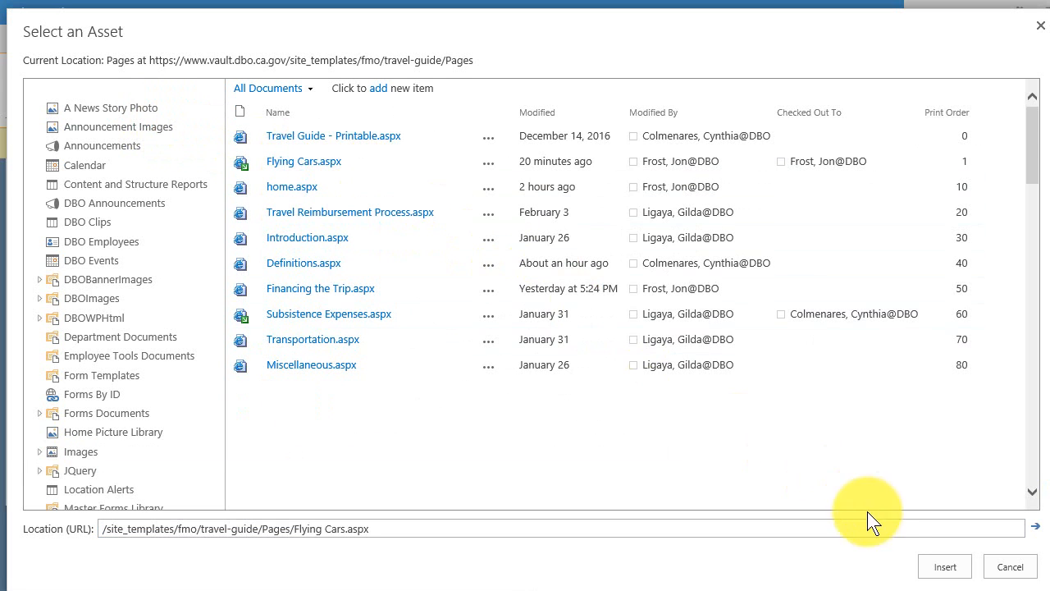
left_click(943, 567)
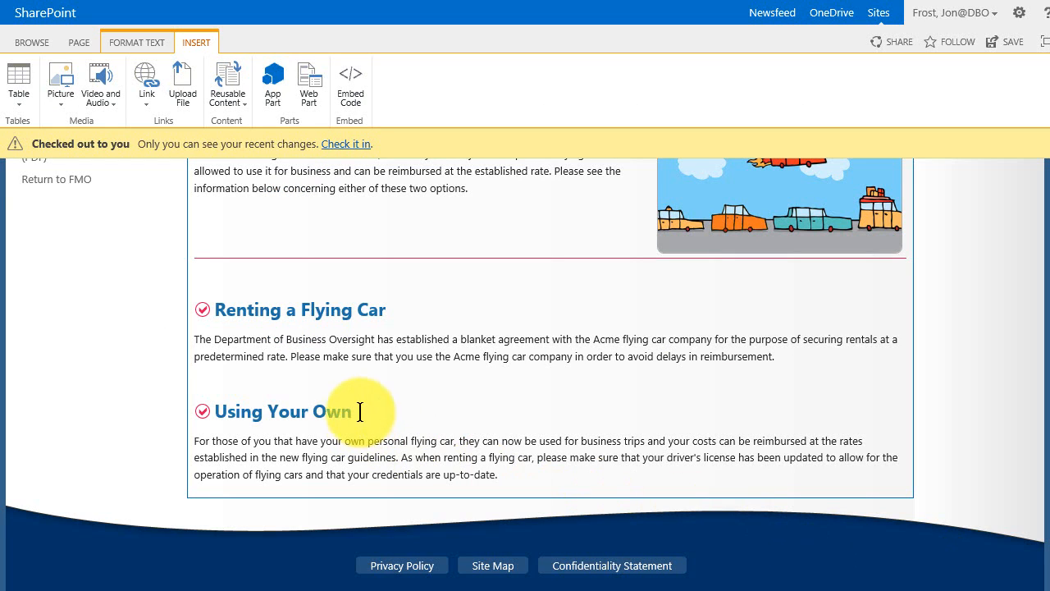
Set the bookmark of the "Using Your Own" heading link to "Your-Own".
left_click_drag(359, 411, 217, 412)
left_click(233, 41)
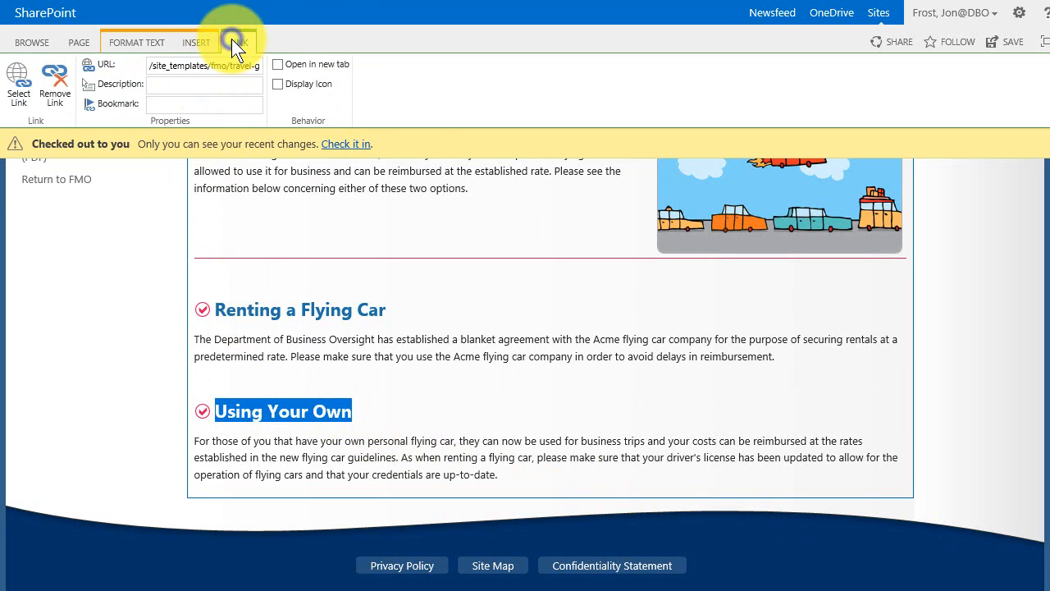
left_click(157, 101)
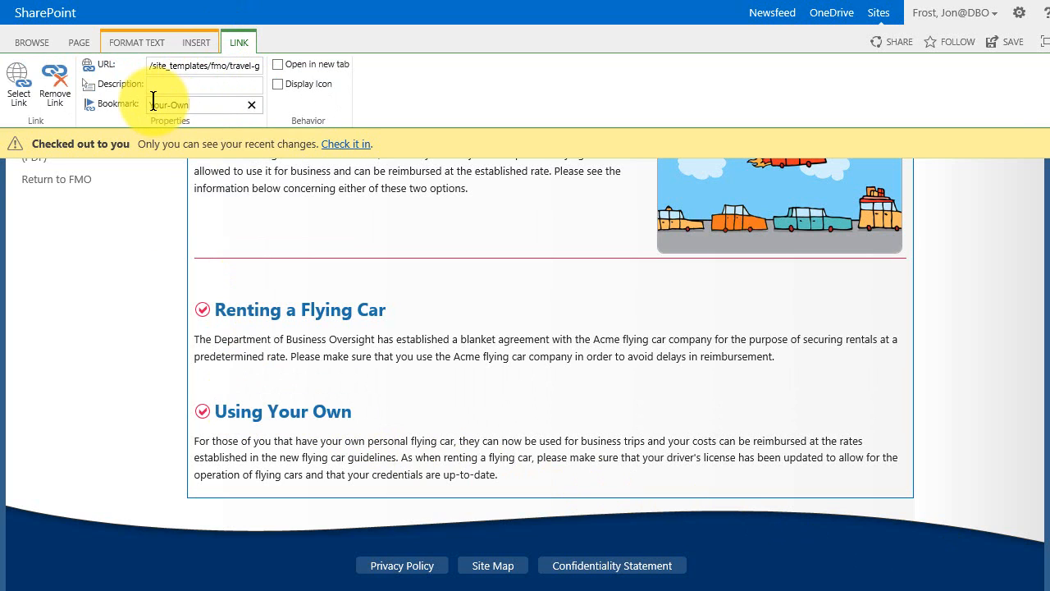
left_click(369, 413)
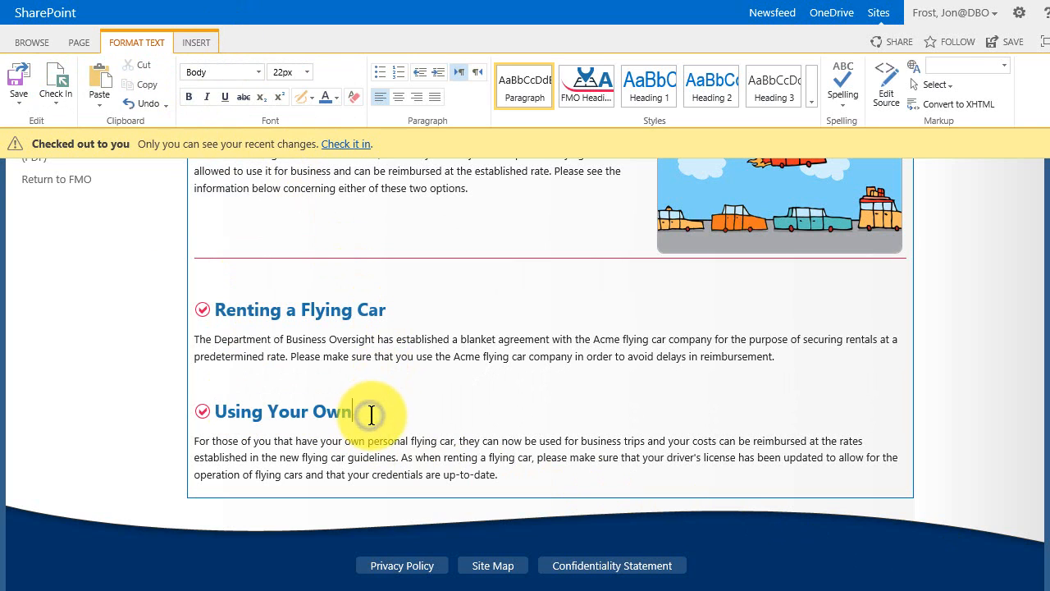
Check in the Flying Cars page with no comment and look over both bookmarked headings.
left_click(345, 146)
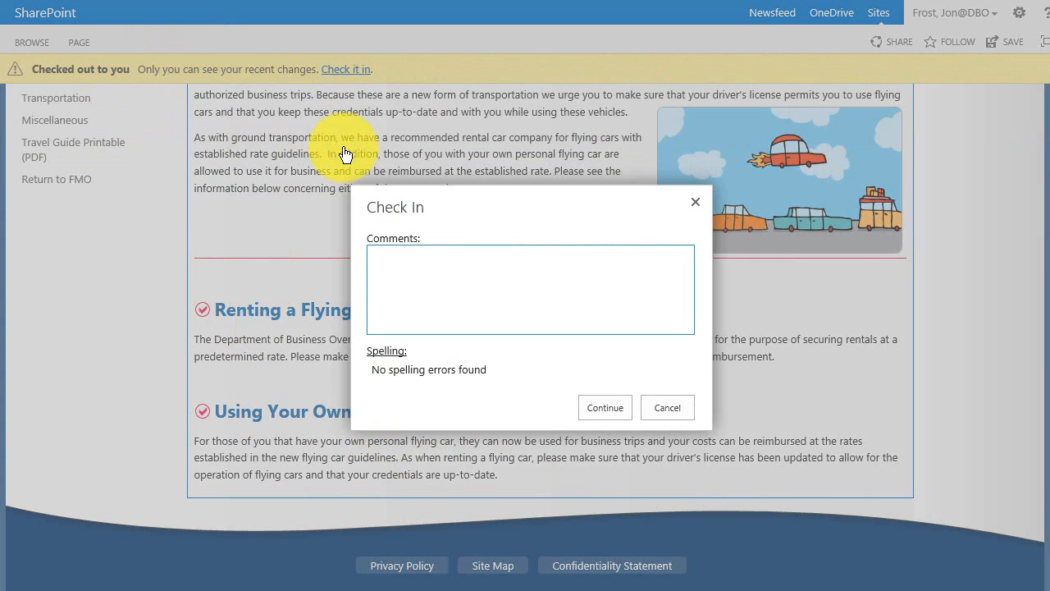
left_click(601, 408)
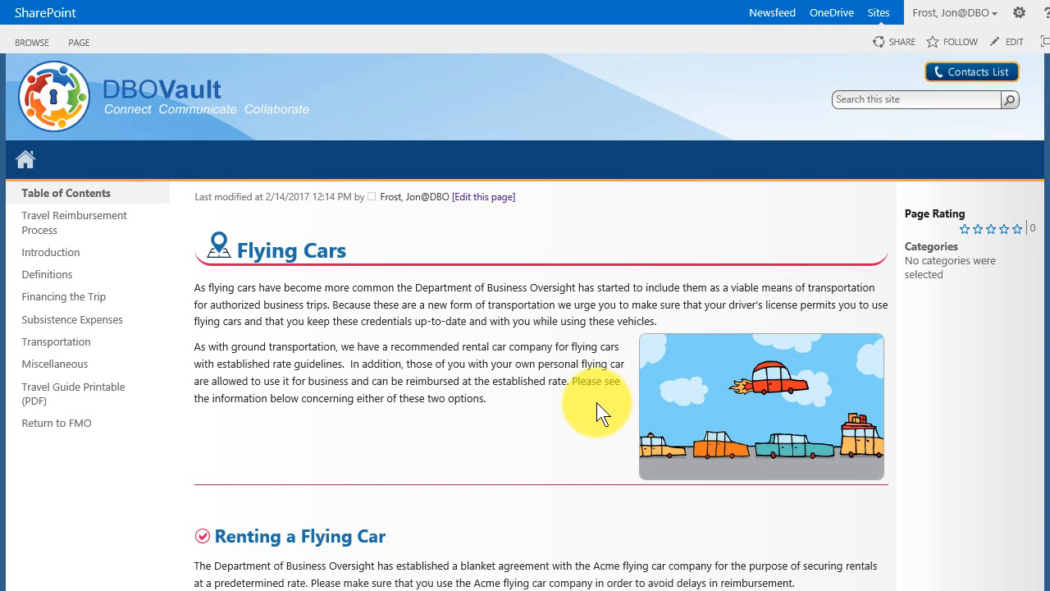
scroll(594, 404, "down", 2)
scroll(592, 419, "down", 1)
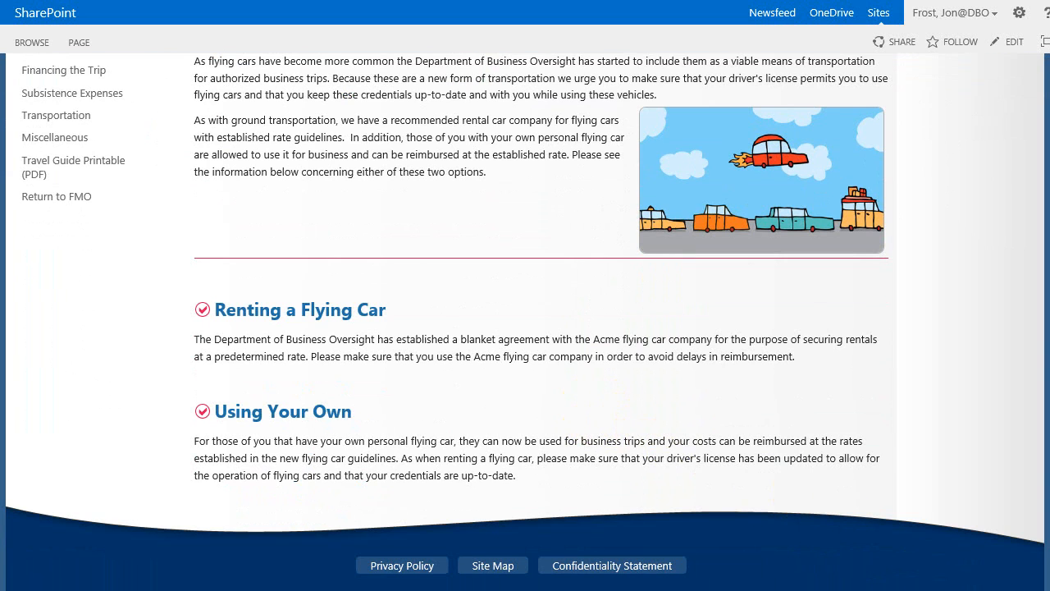
scroll(169, 254, "up", 3)
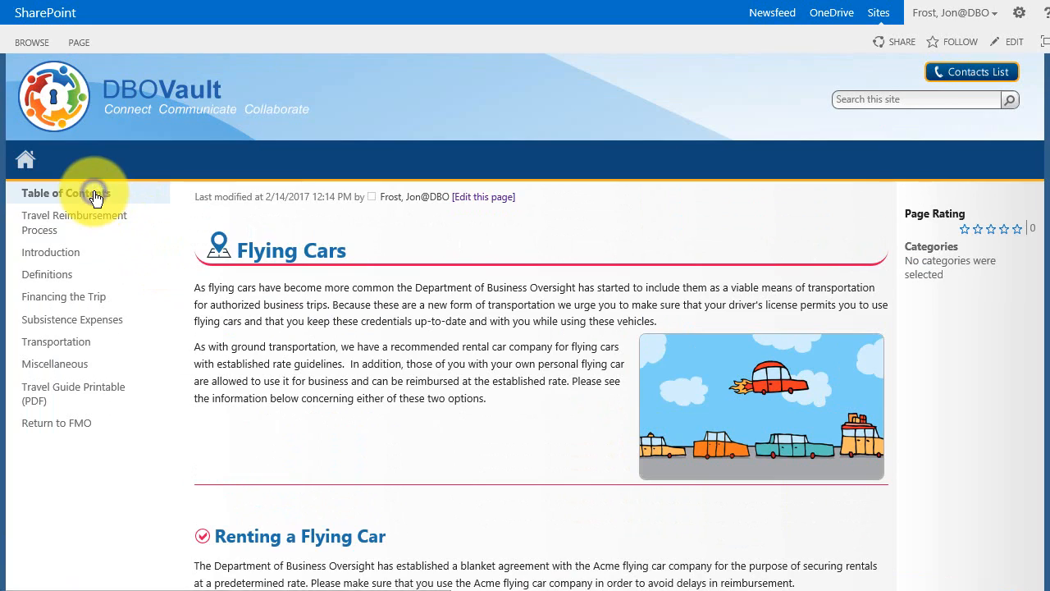
Go to the Table of Contents page and open it for editing.
left_click(95, 195)
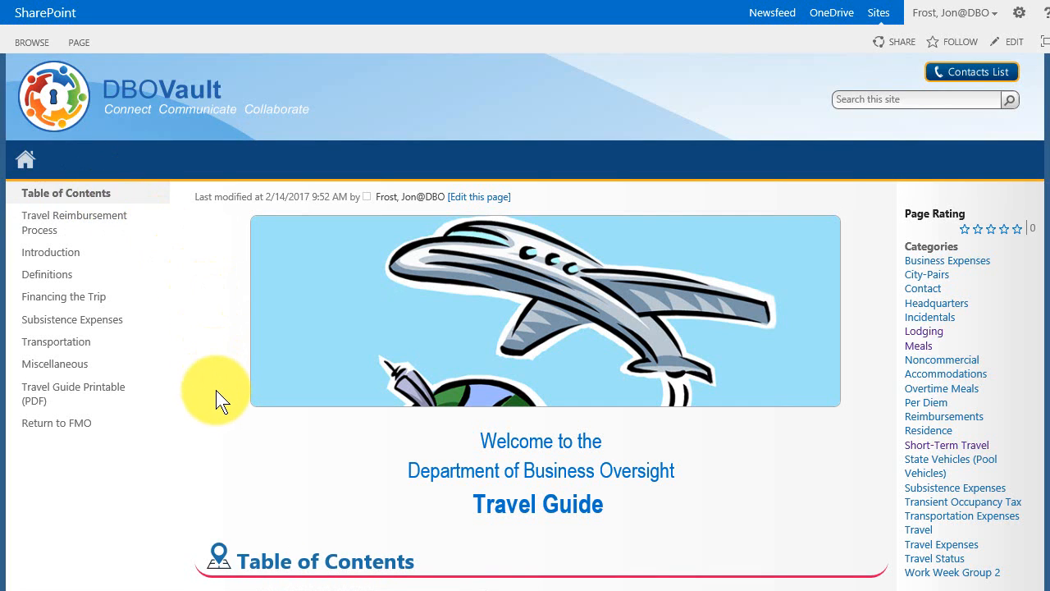
left_click(1017, 14)
left_click(972, 79)
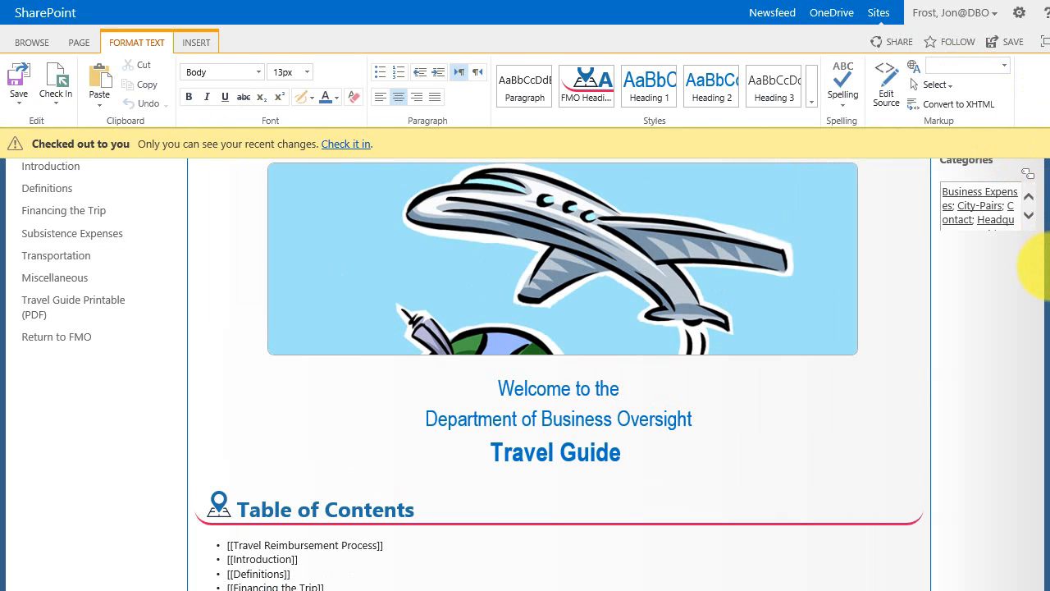
Add the indented sub-bullets "Renting a Flying Car" and "Using Your Own" under the Flying Cars entry.
left_click_drag(1040, 234, 1044, 419)
scroll(1044, 419, "down", 3)
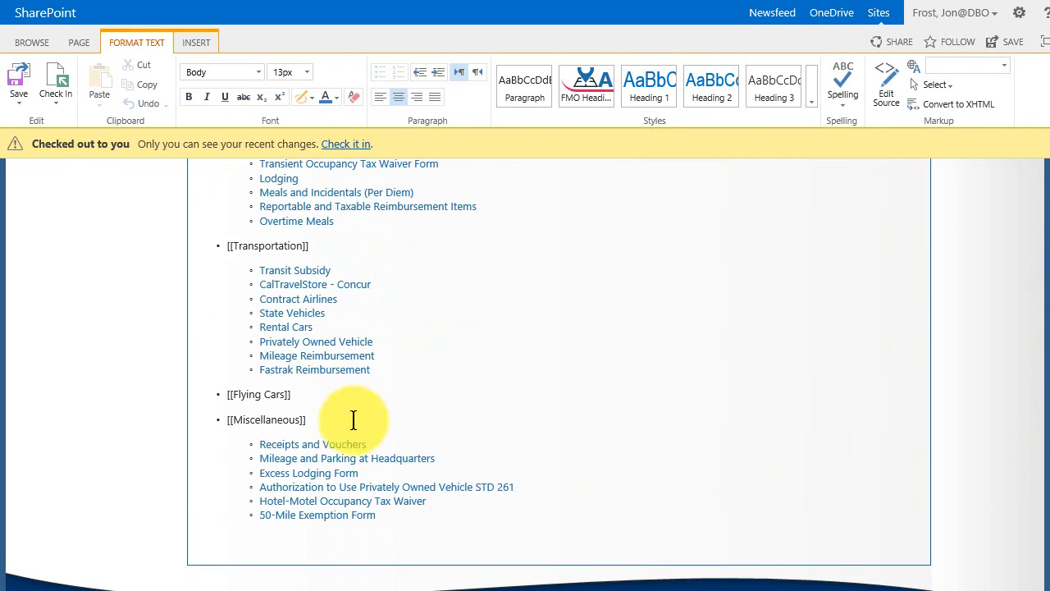
left_click(317, 394)
key("Return")
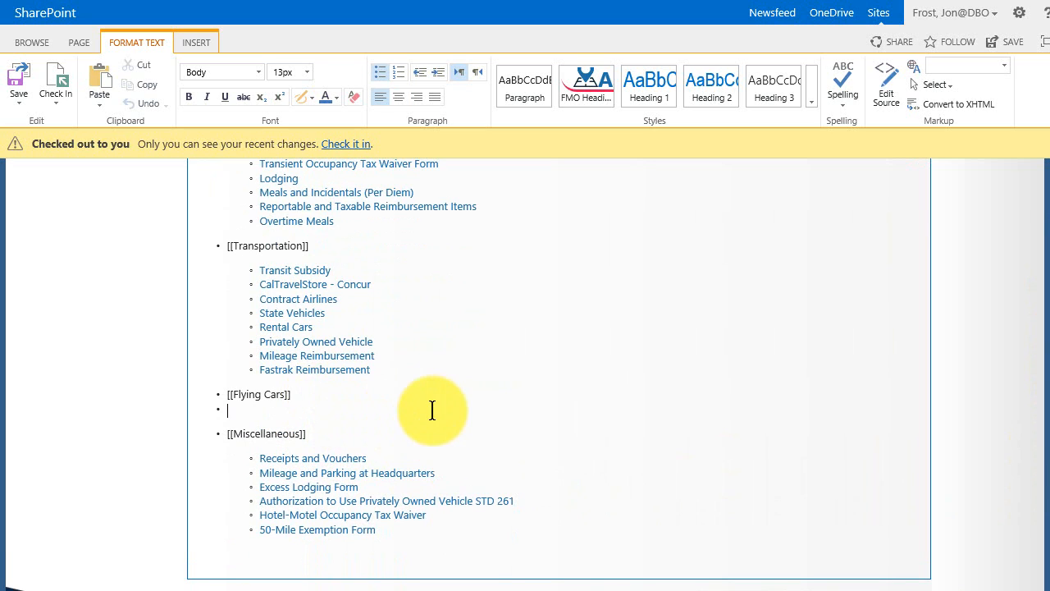
key("Tab")
type("R")
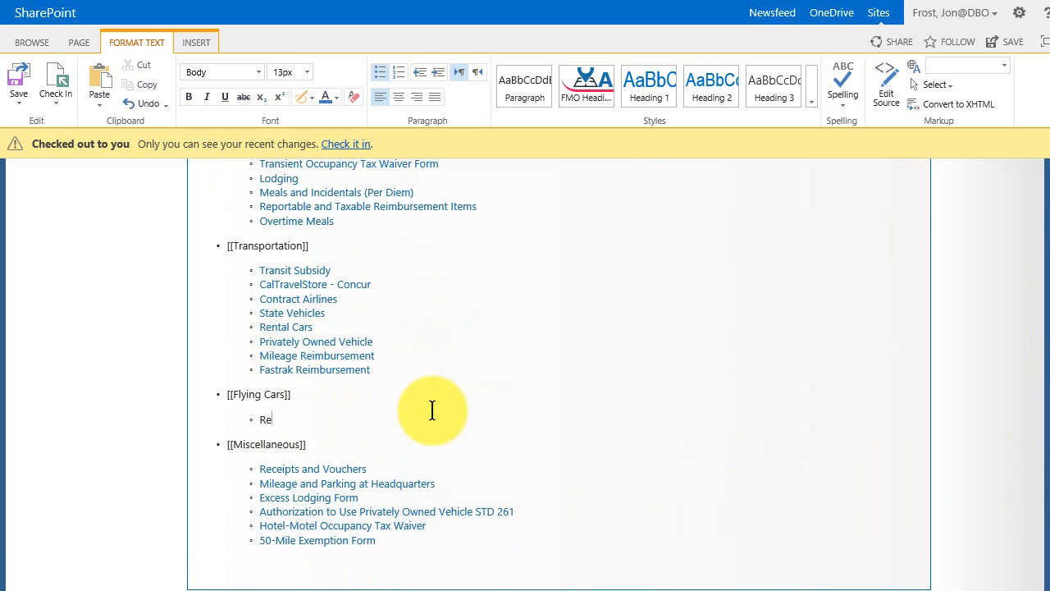
type("enting a Flying Car")
key("Return")
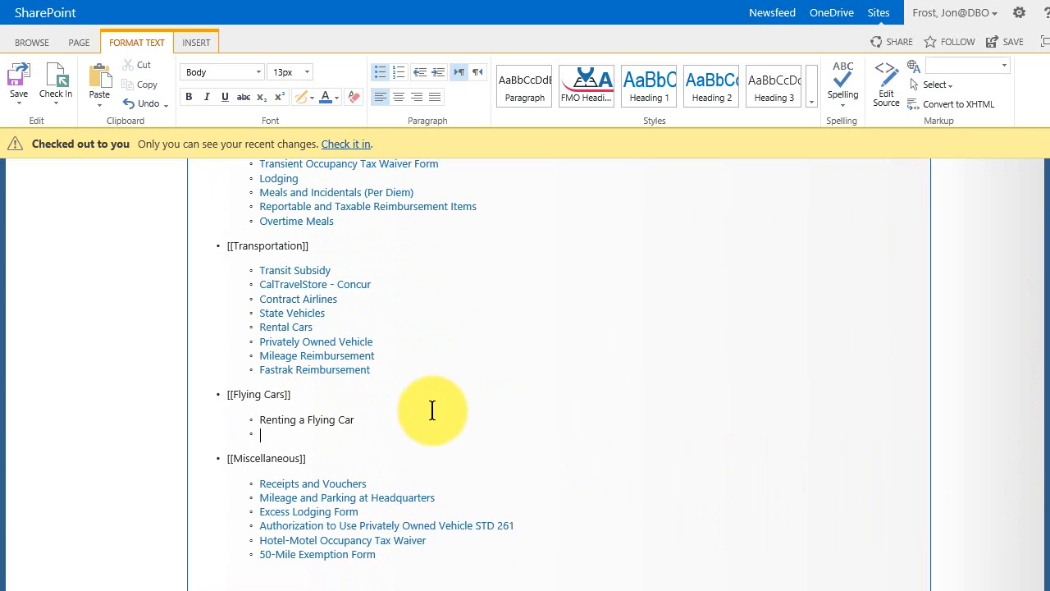
type("Using Your Own")
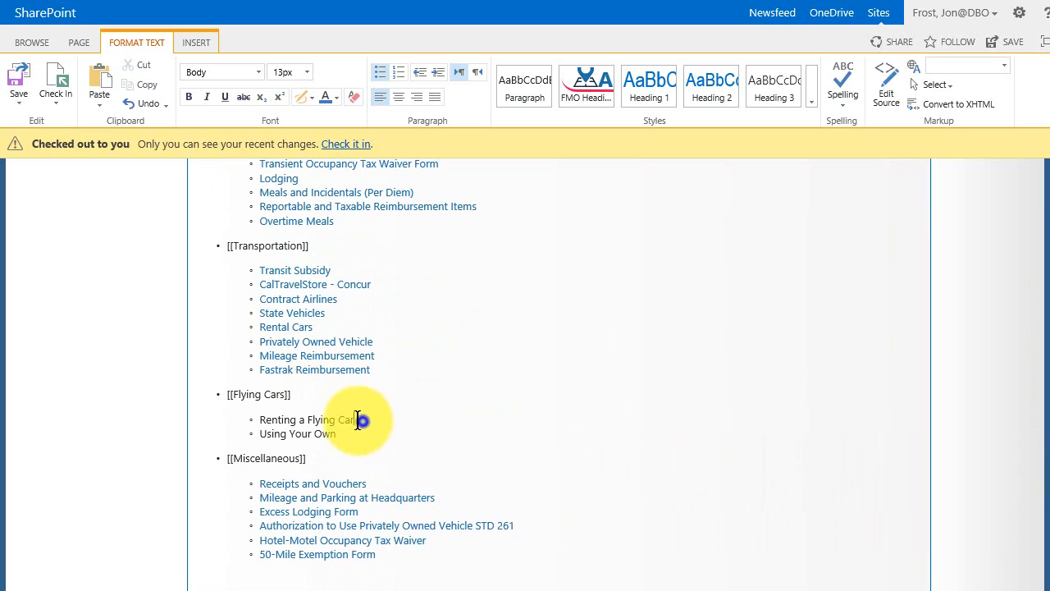
Link the "Renting a Flying Car" sub-bullet to the SharePoint page Flying Cars.aspx with the bookmark #Renting.
left_click_drag(355, 420, 266, 419)
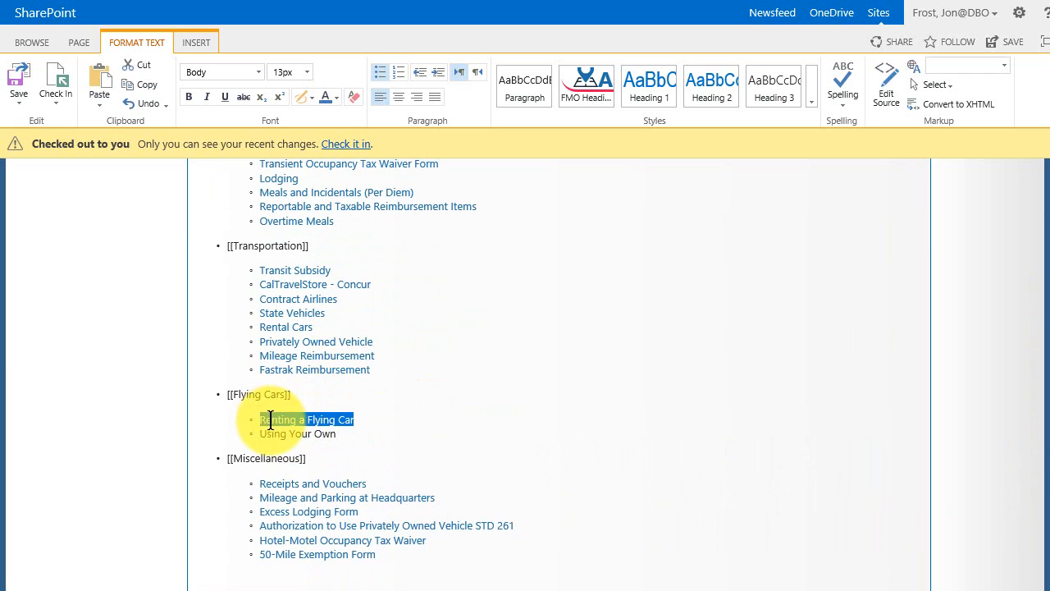
left_click(199, 41)
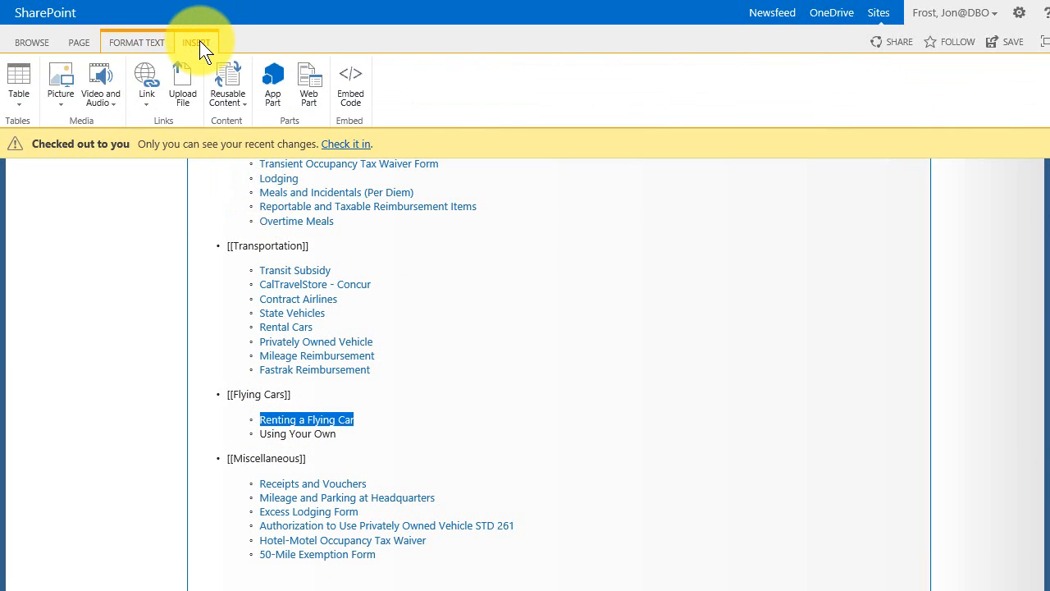
left_click(144, 102)
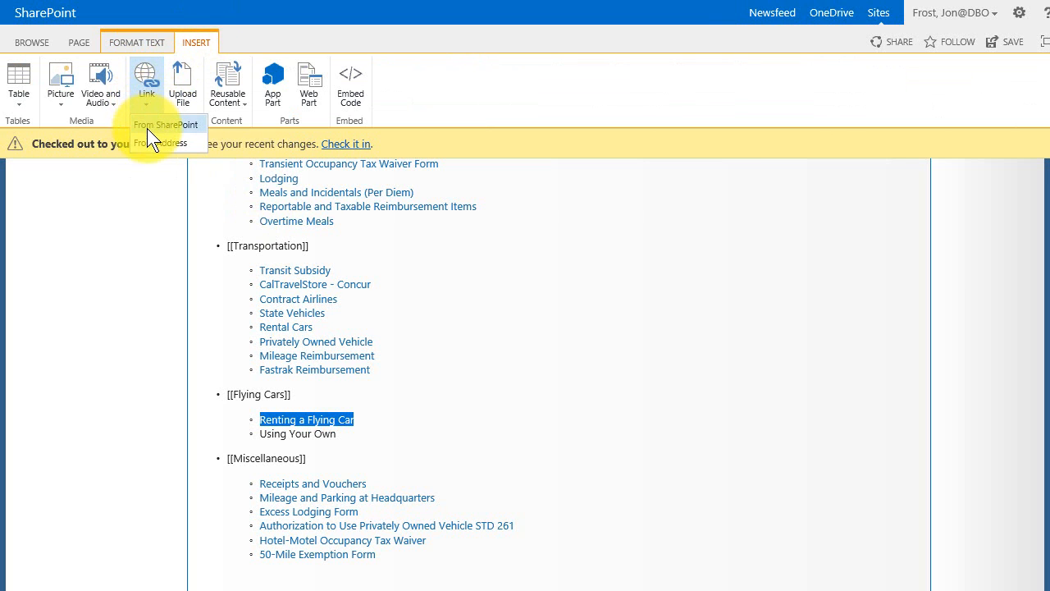
left_click(147, 124)
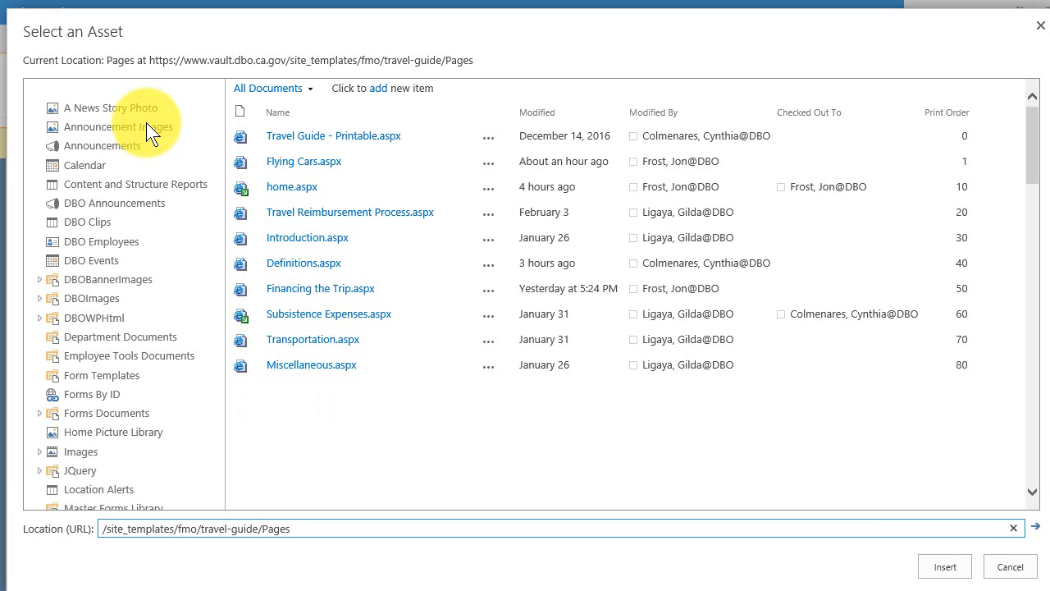
left_click(298, 168)
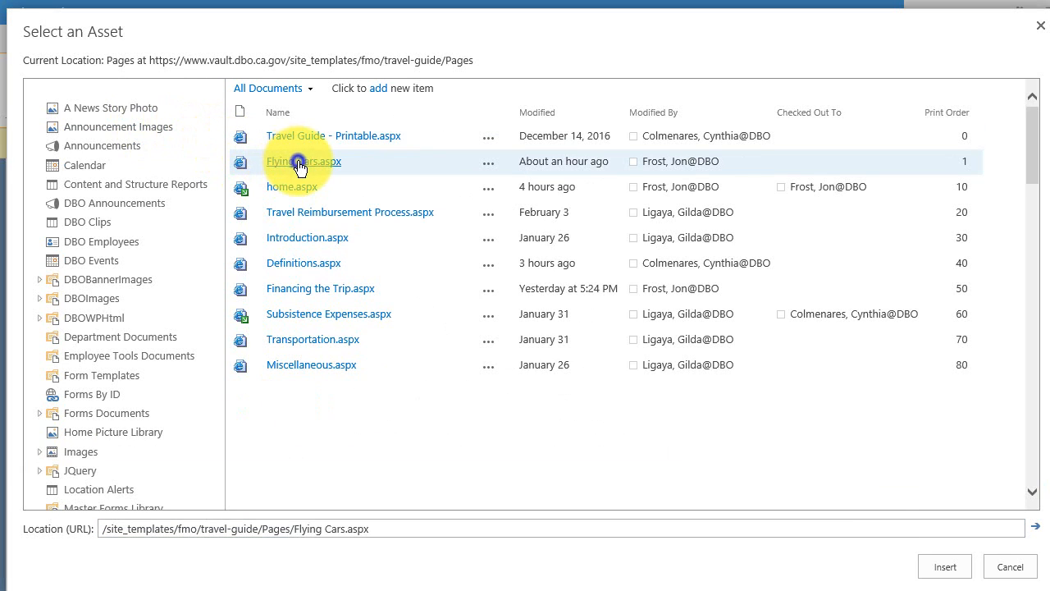
left_click(389, 528)
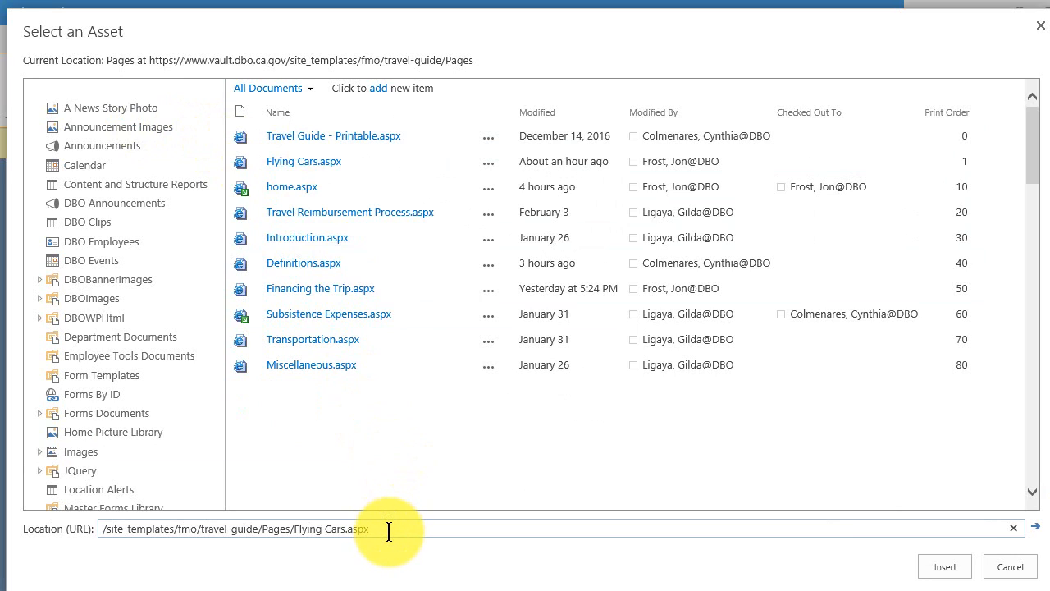
type("#R")
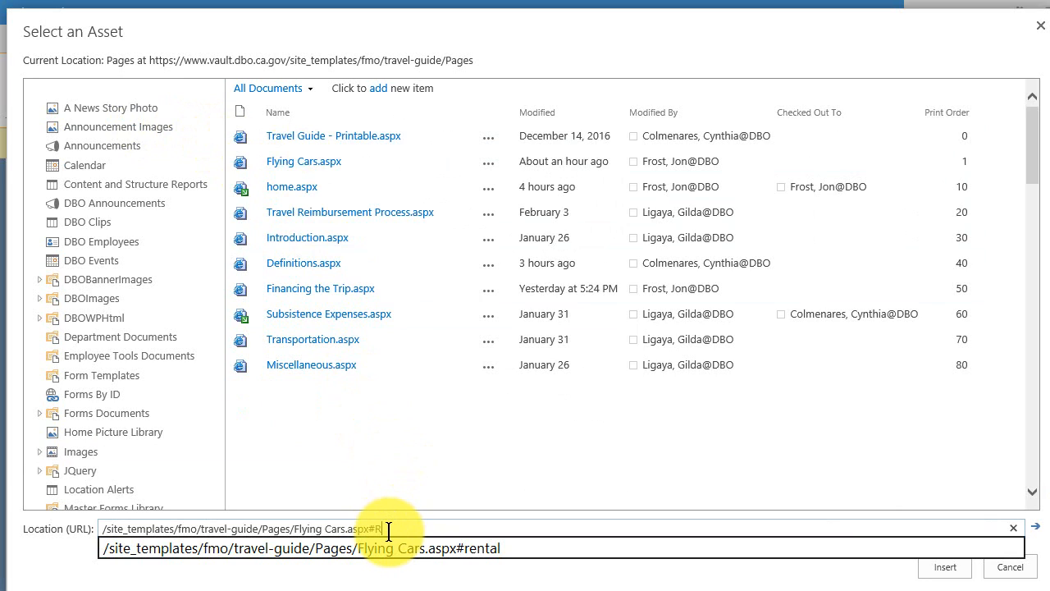
type("enting")
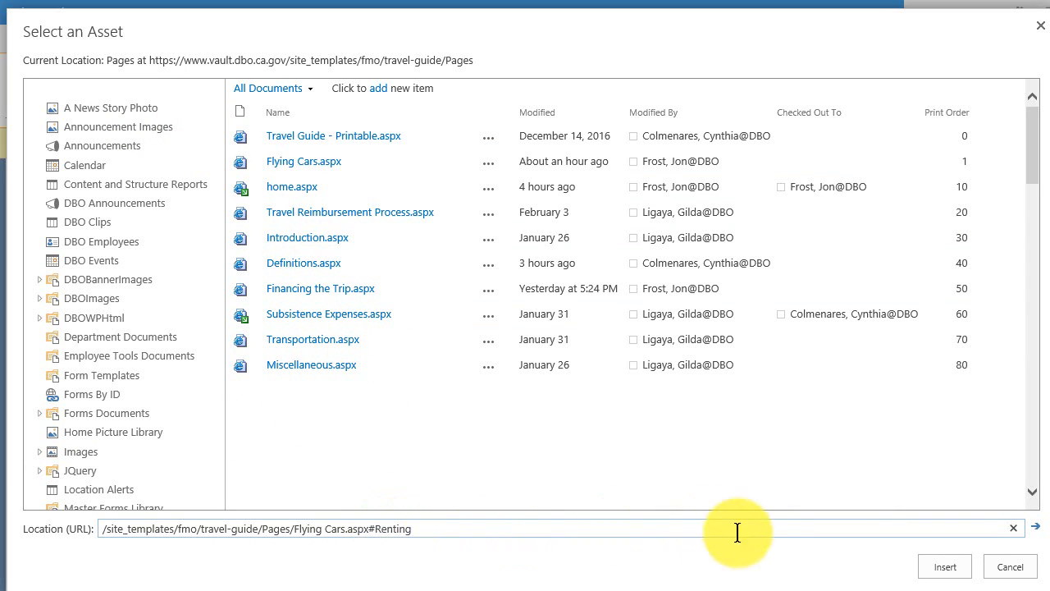
left_click(945, 566)
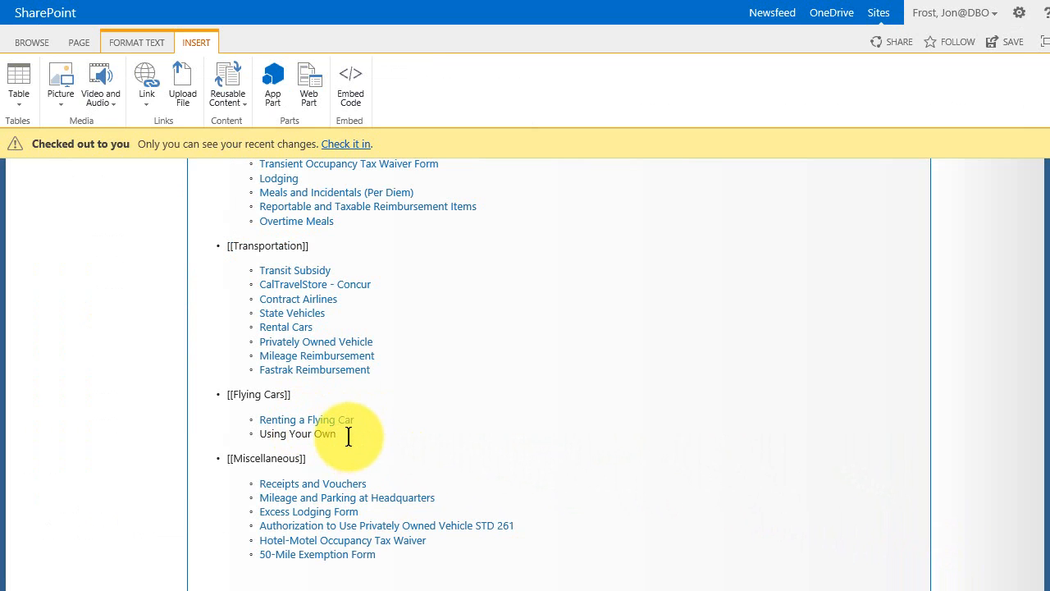
Link the "Using Your Own" sub-bullet to the SharePoint page Flying Cars.aspx with the bookmark #Your-Own.
left_click_drag(347, 434, 259, 434)
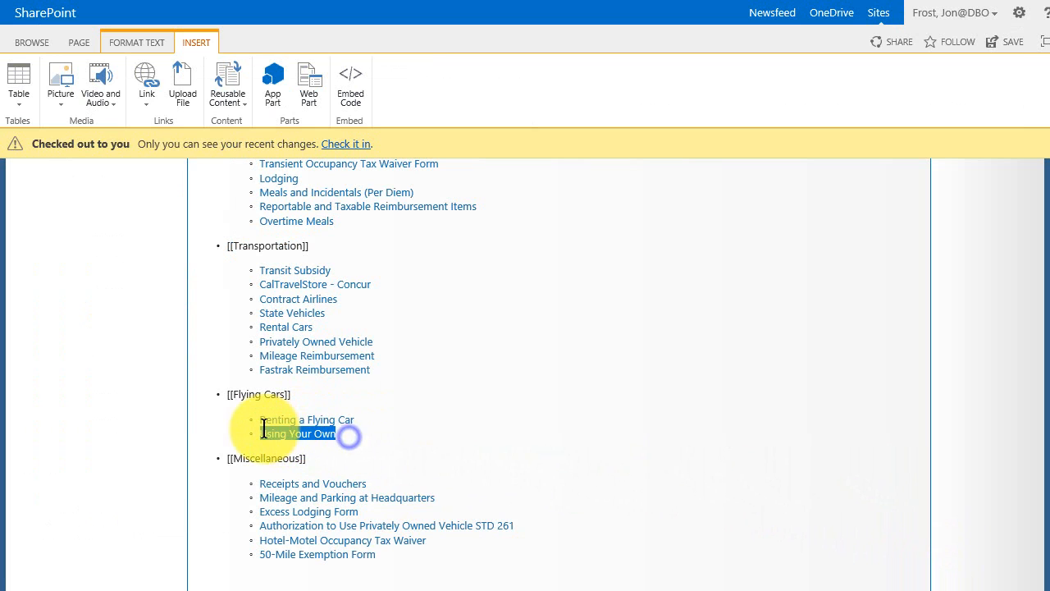
left_click(145, 103)
left_click(152, 125)
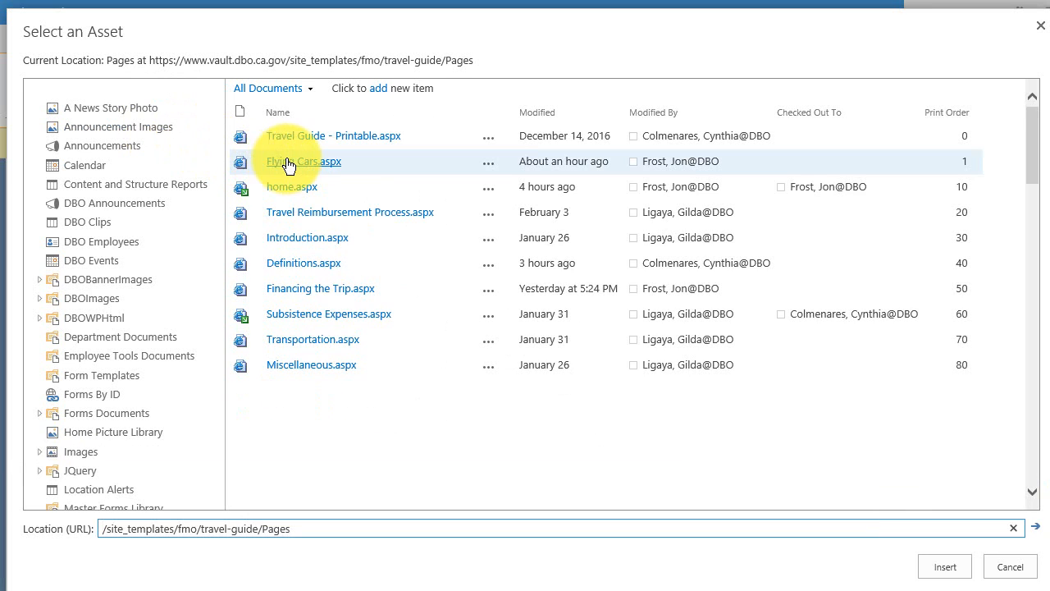
left_click(286, 161)
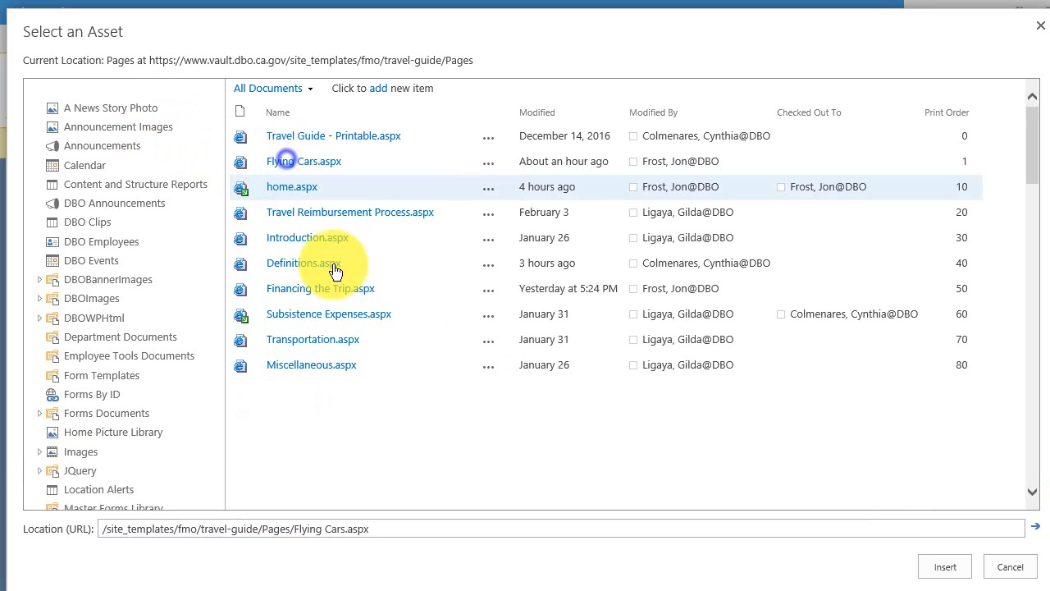
left_click(389, 525)
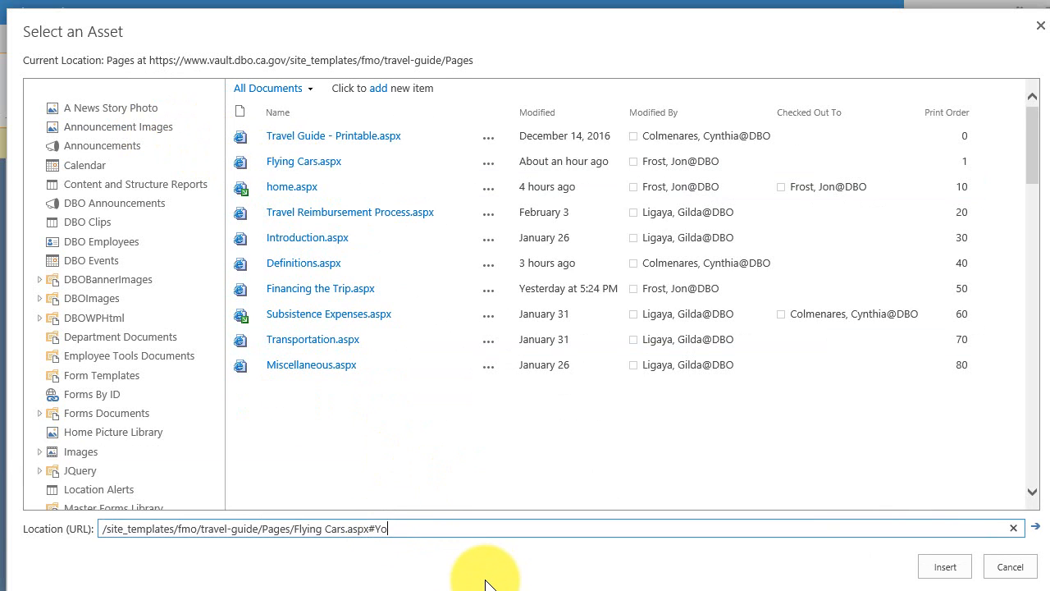
type("#Your-Own")
left_click(943, 567)
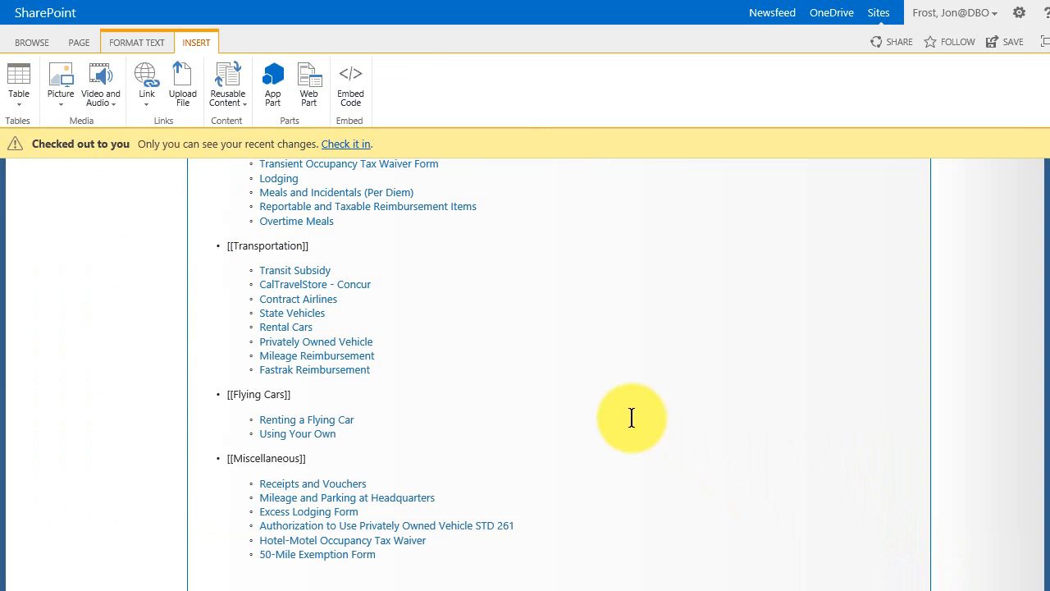
Check in the Table of Contents page with no comment and test its "Using Your Own" link.
left_click(339, 146)
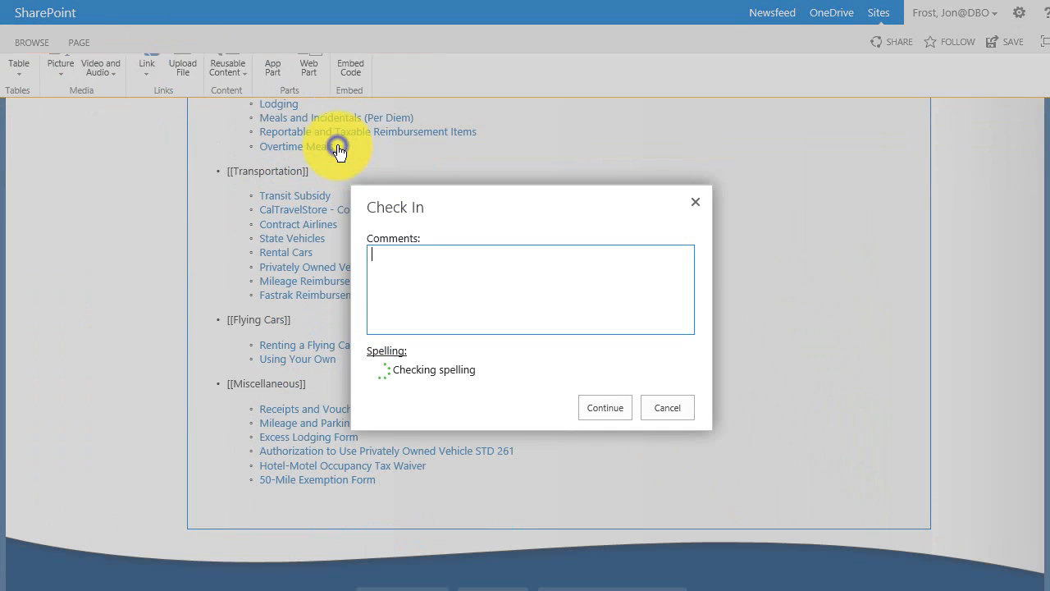
left_click(616, 410)
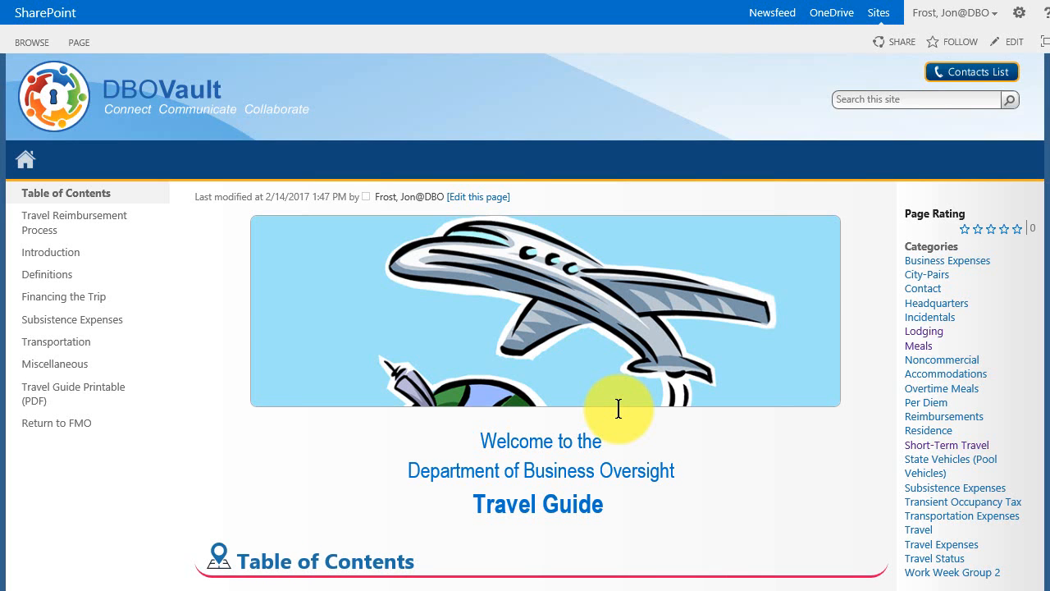
scroll(626, 435, "down", 6)
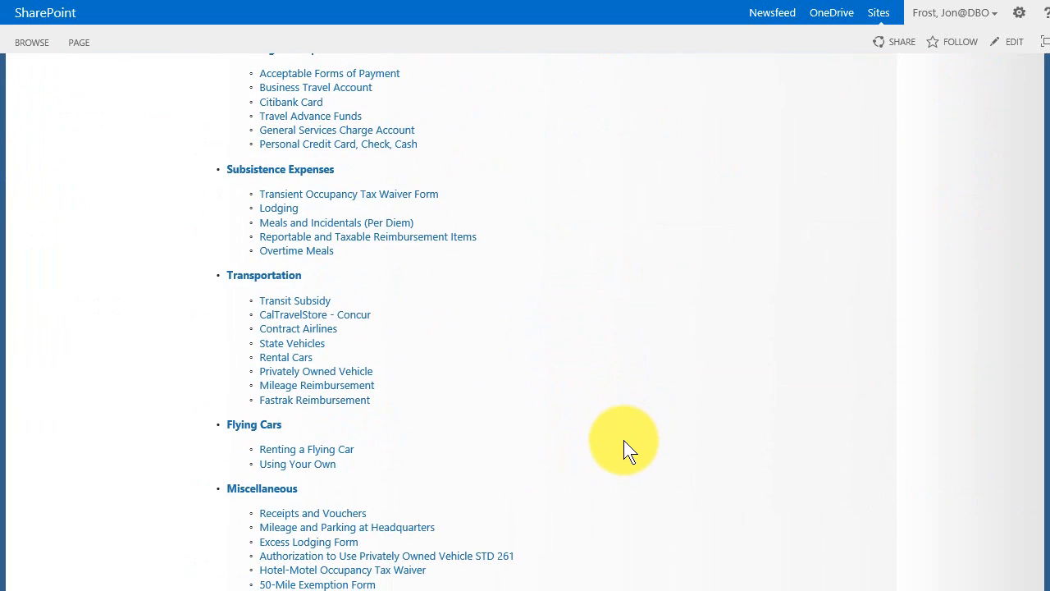
scroll(624, 440, "down", 2)
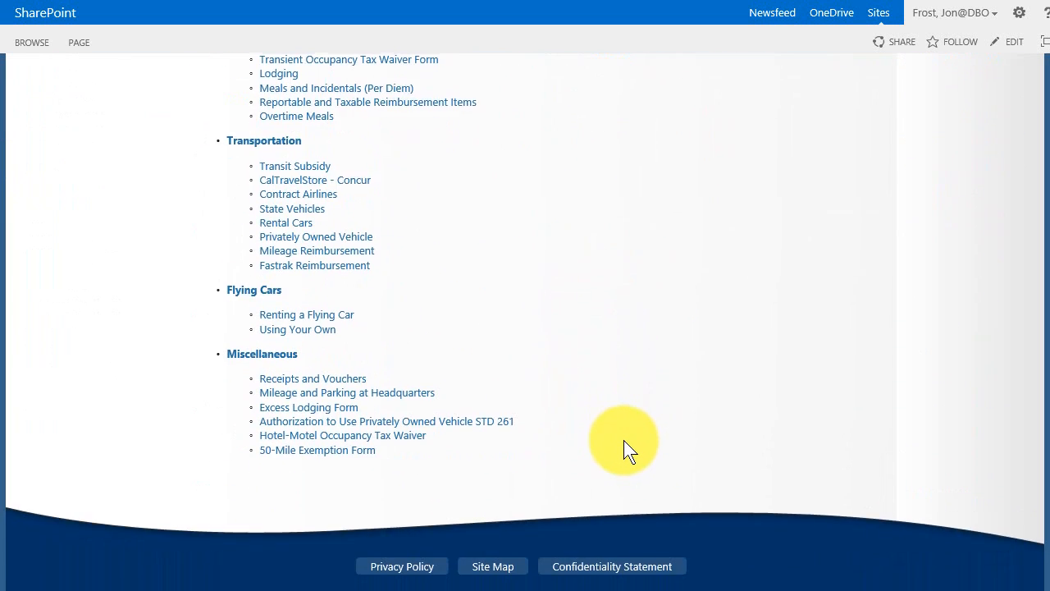
left_click(322, 330)
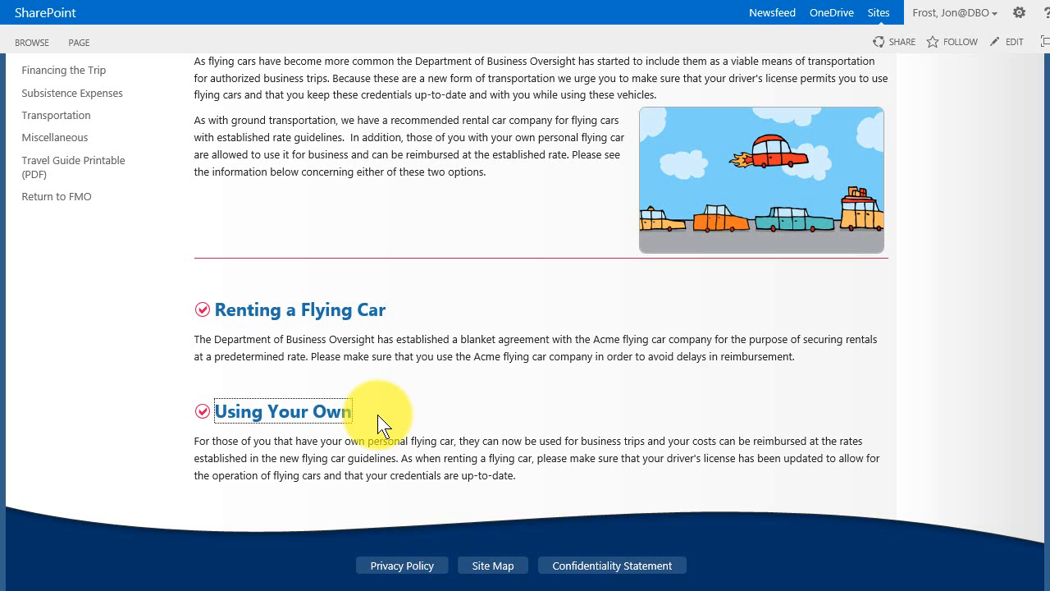
scroll(377, 414, "up", 3)
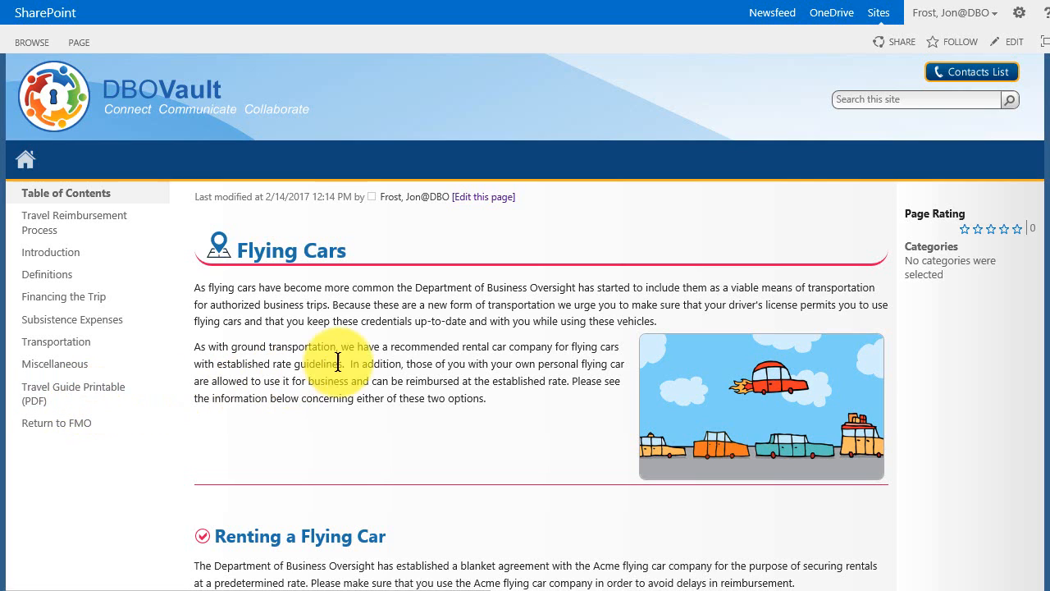
Go to the site's Pages library and examine the Print Order values of the pages.
left_click(1017, 14)
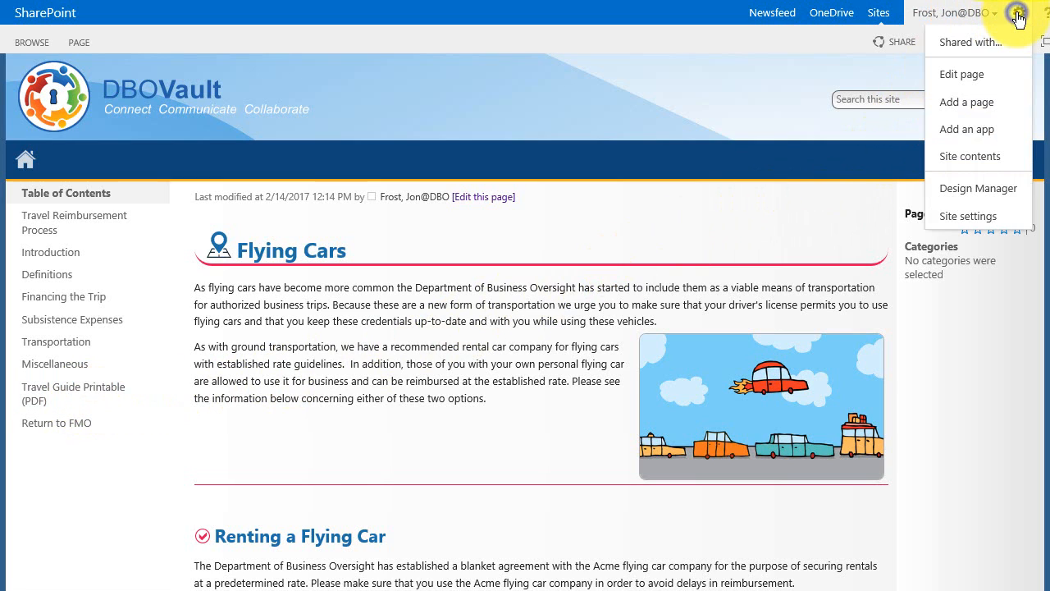
left_click(993, 159)
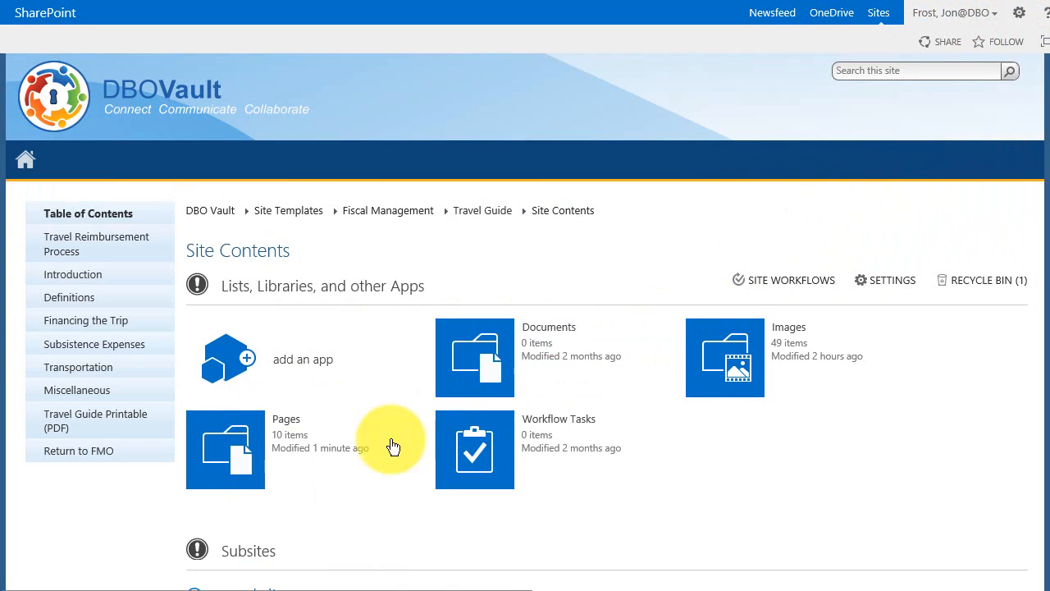
left_click(231, 469)
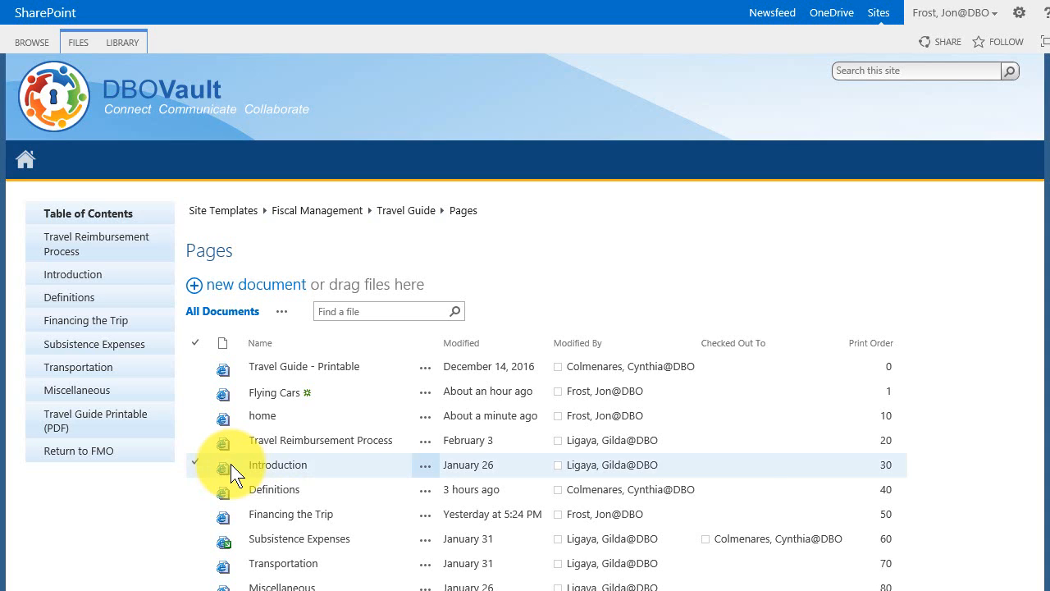
scroll(231, 469, "down", 2)
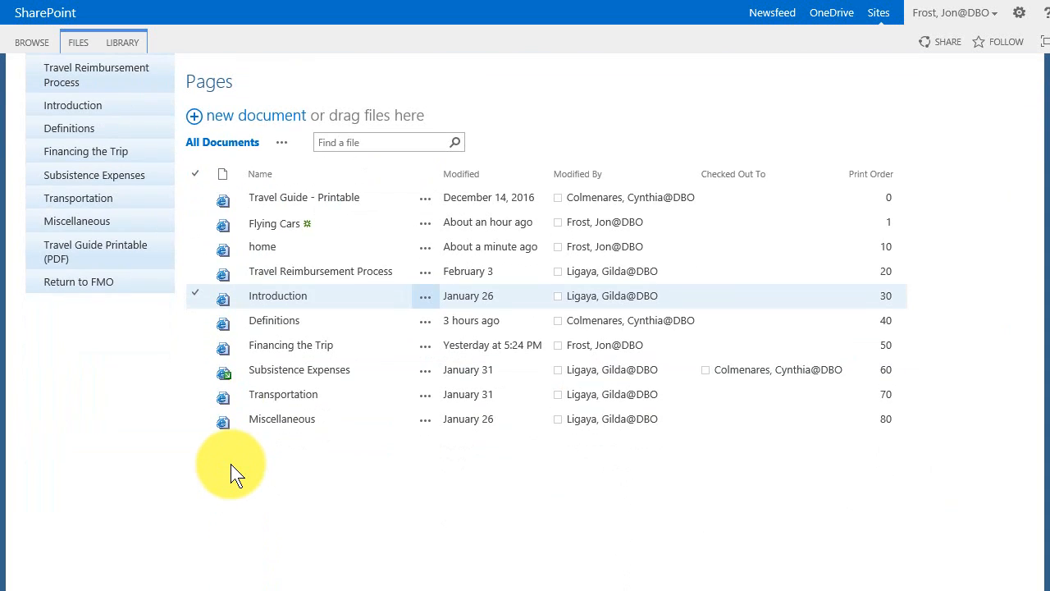
scroll(230, 469, "up", 2)
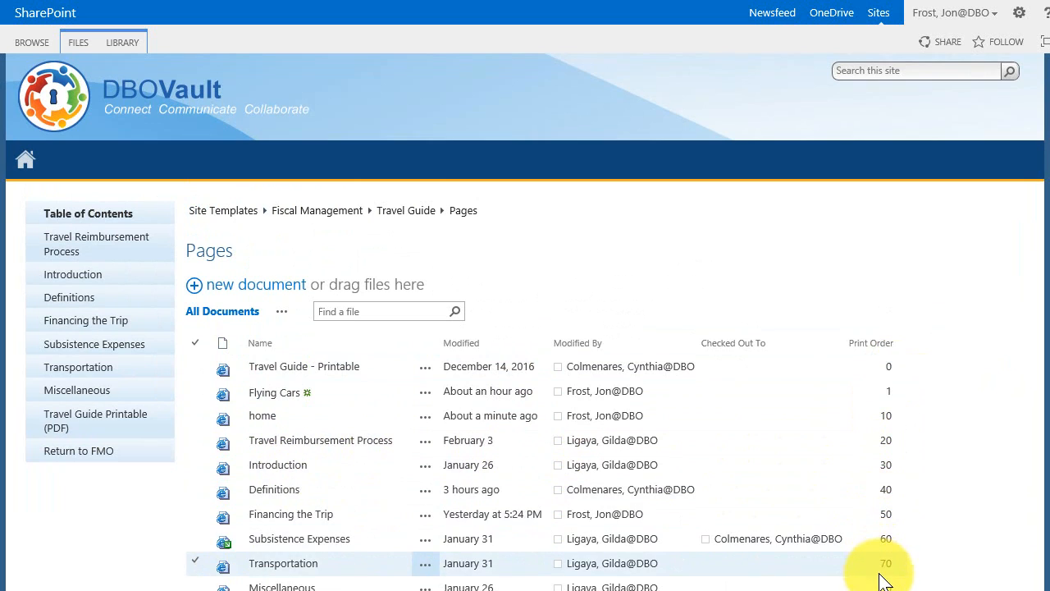
scroll(884, 581, "down", 1)
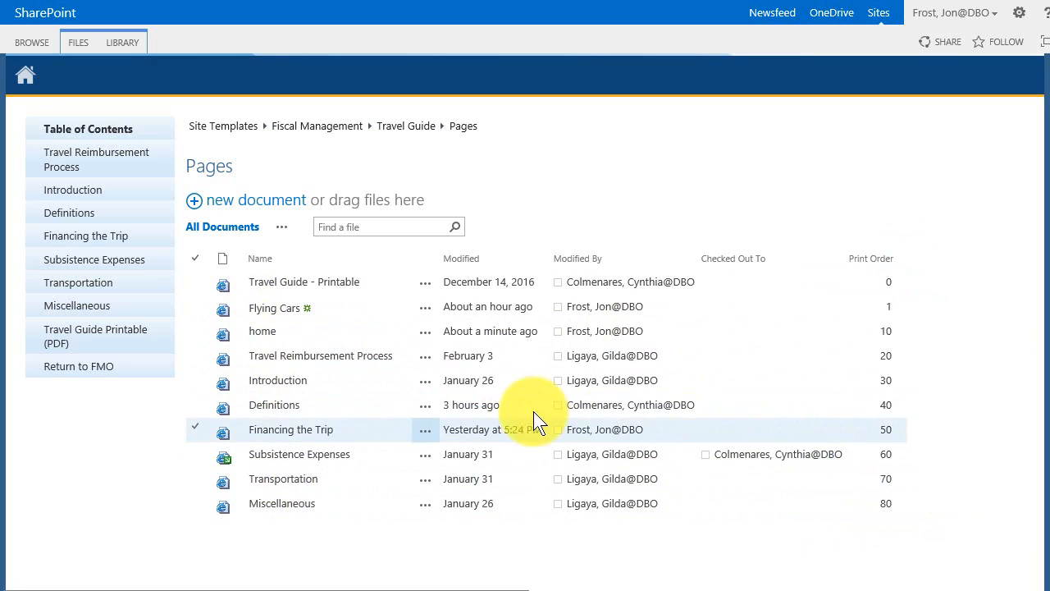
Open the properties of the Flying Cars page for editing, checking the page out.
left_click(425, 309)
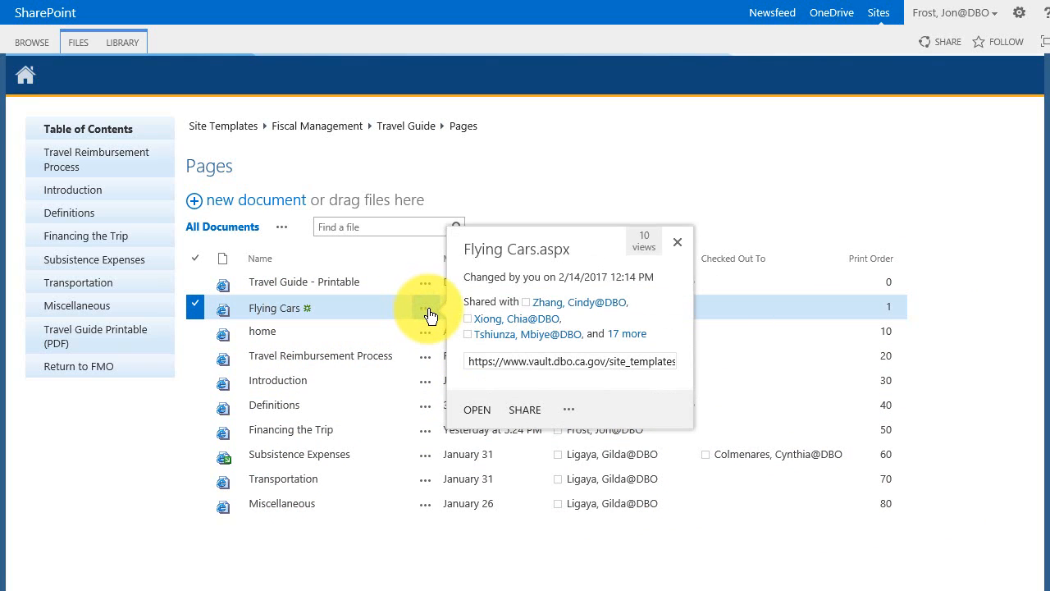
left_click(572, 409)
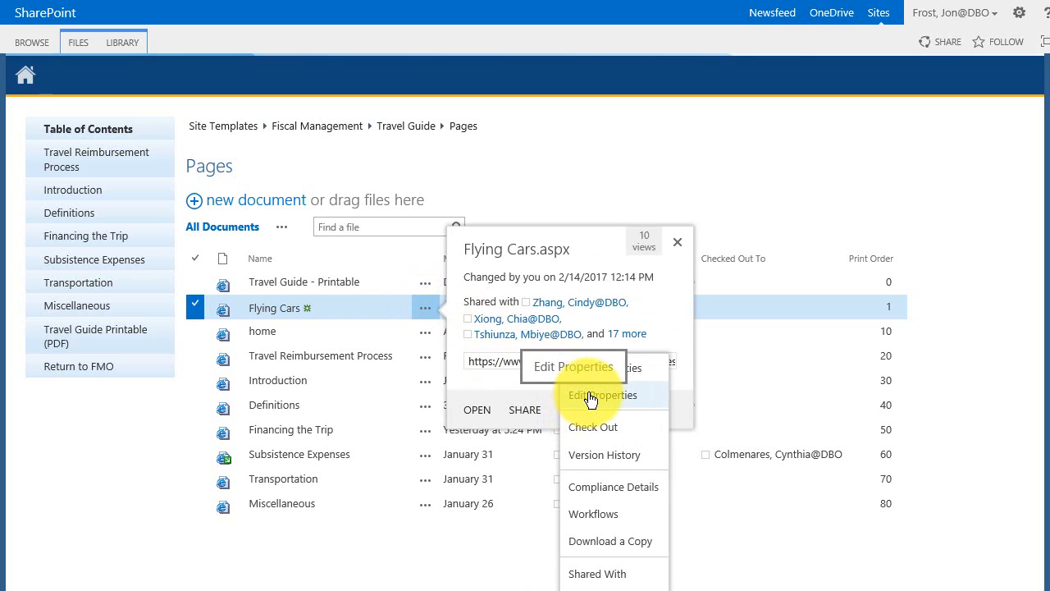
left_click(590, 398)
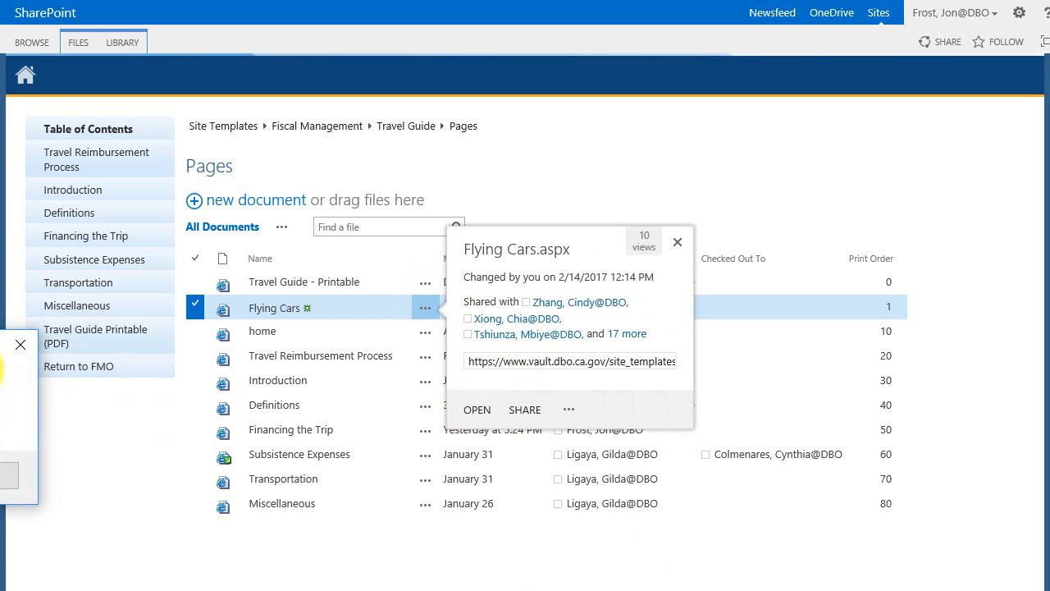
left_click_drag(417, 294, 449, 285)
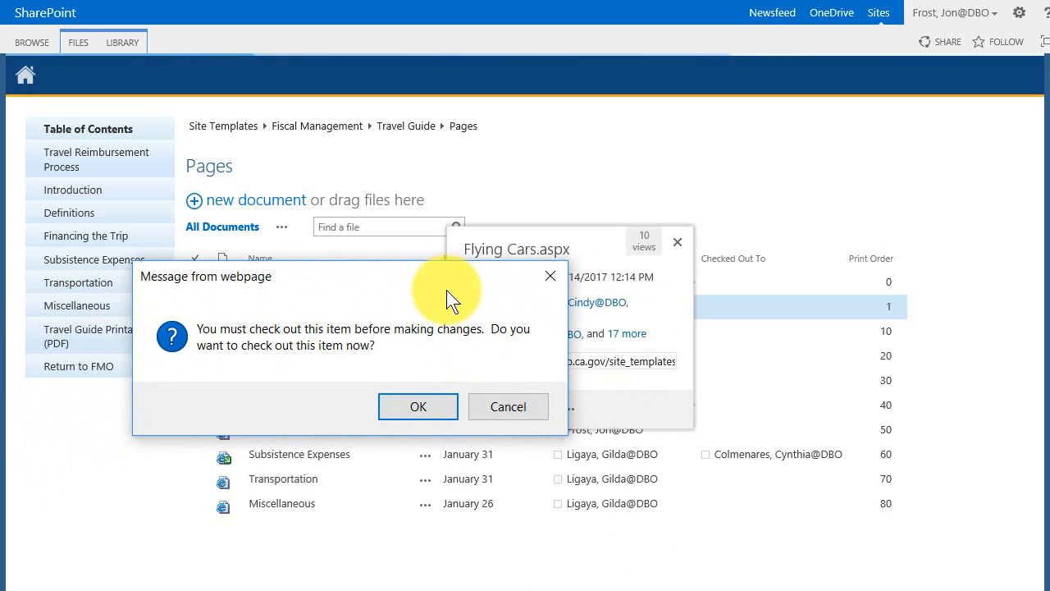
left_click(424, 408)
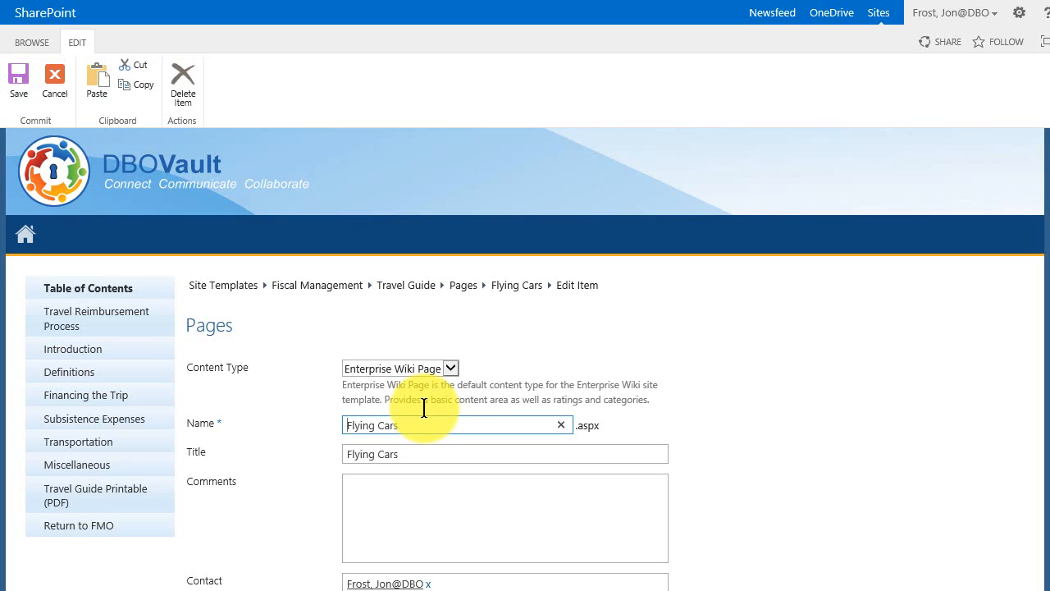
Set the Flying Cars page's Print Order to 75 and save its properties.
scroll(891, 339, "down", 3)
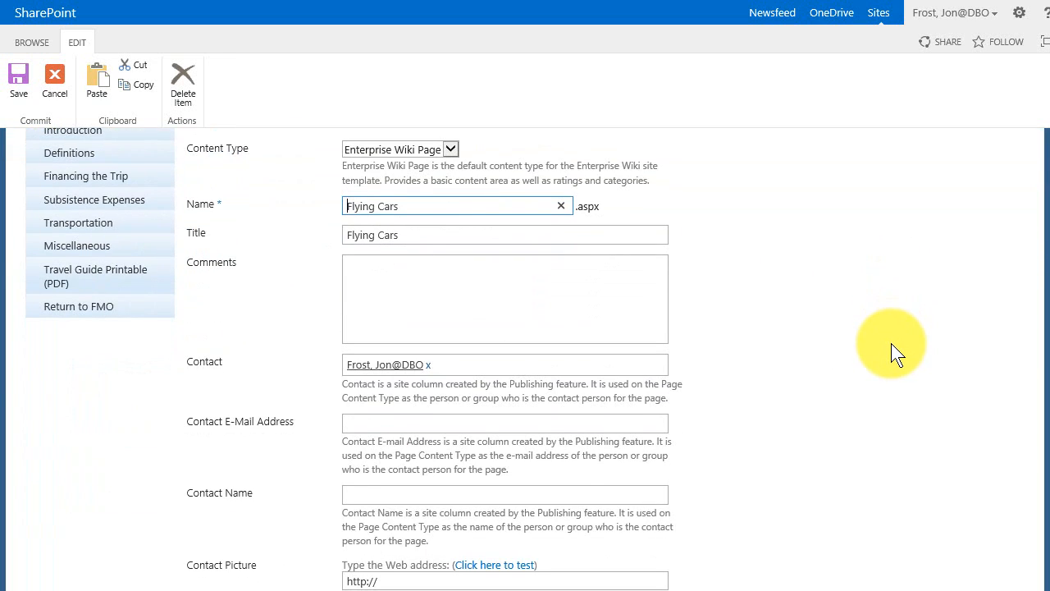
scroll(890, 343, "down", 12)
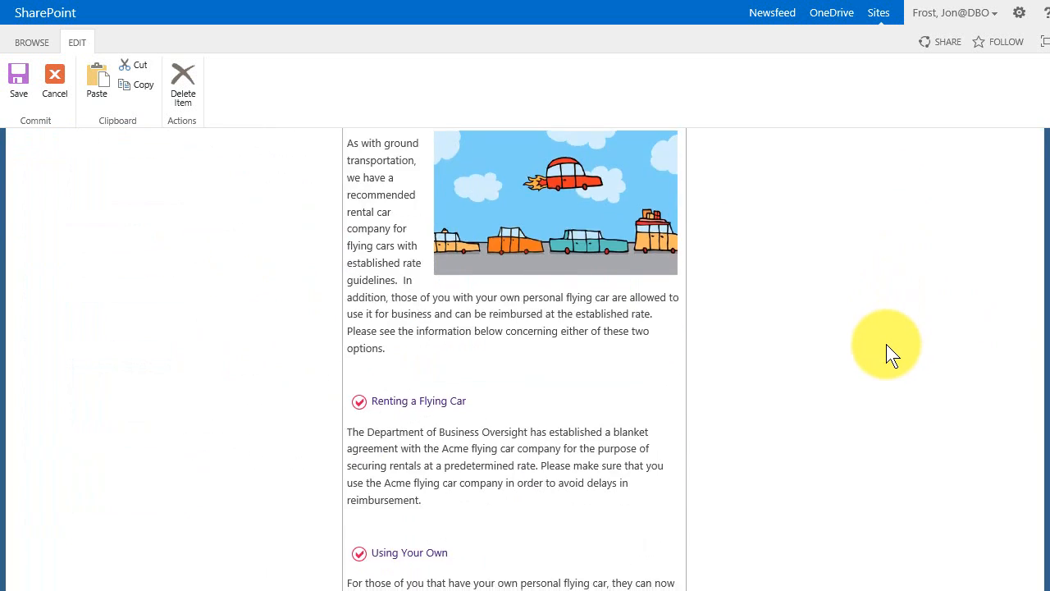
scroll(886, 343, "down", 5)
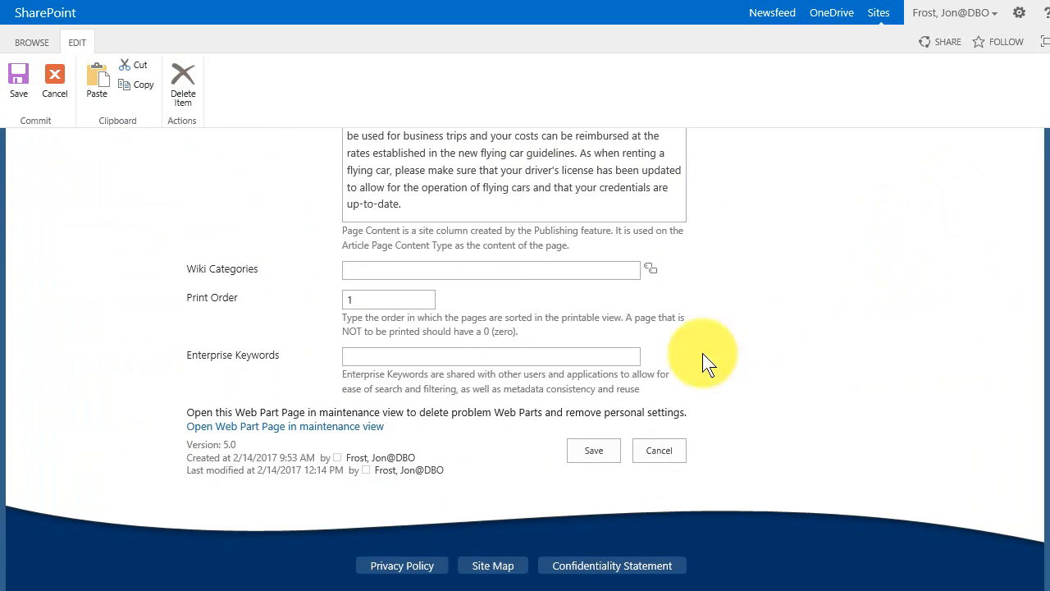
double_click(351, 299)
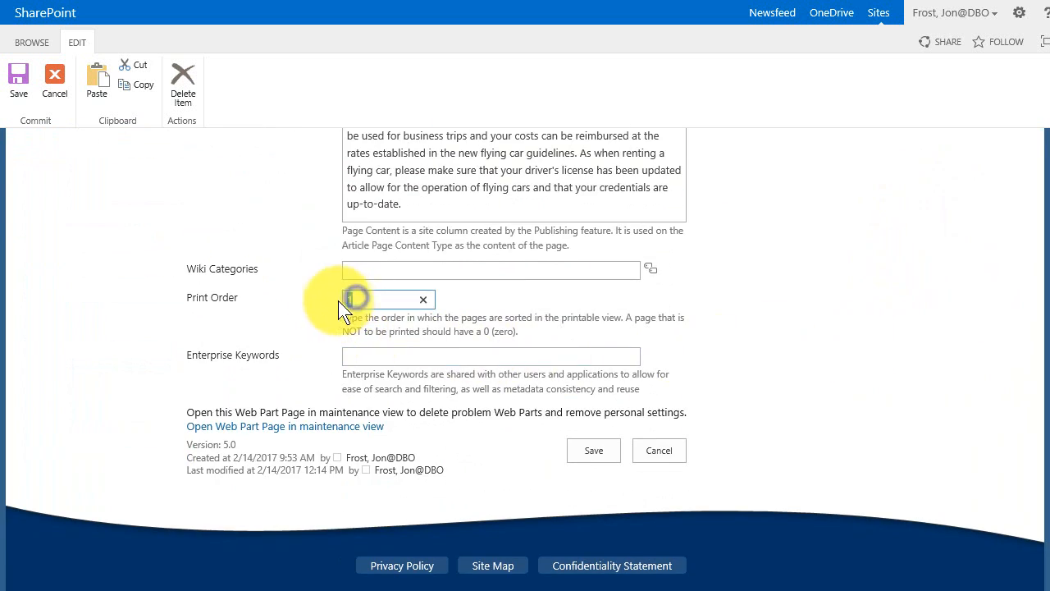
type("75")
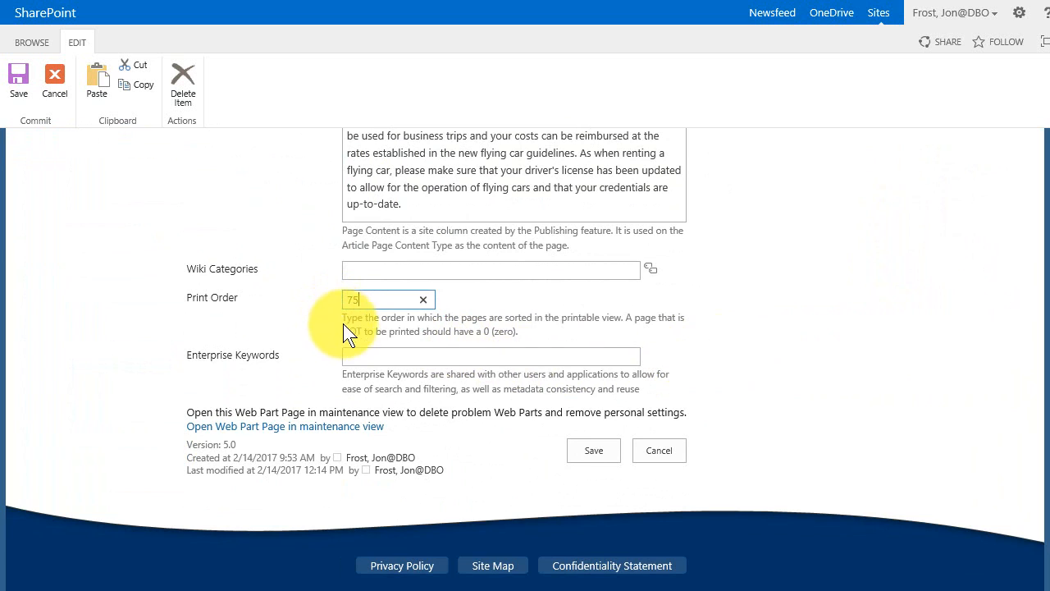
left_click(601, 450)
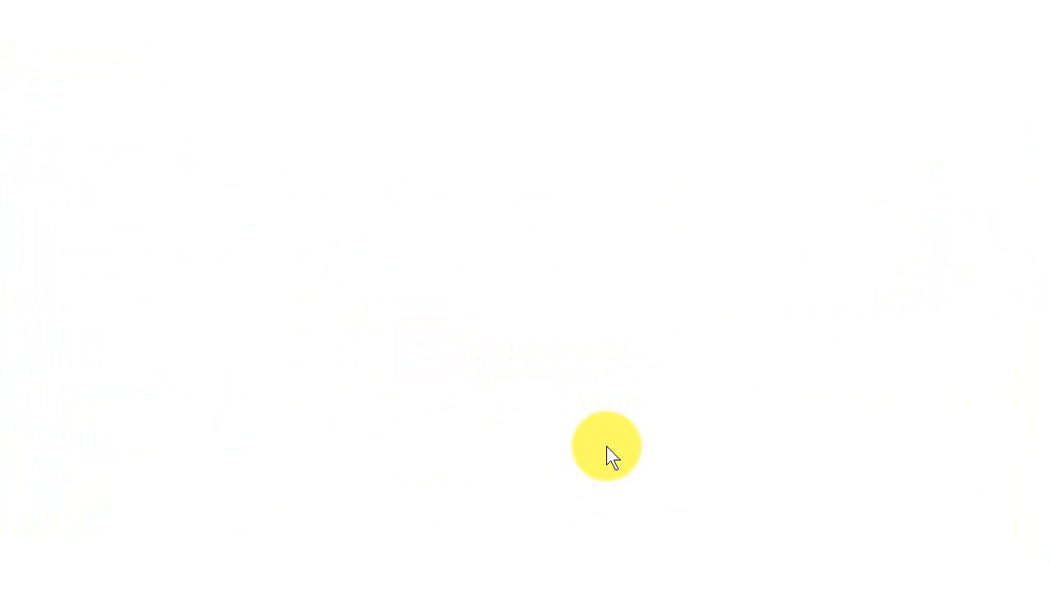
Check in the Flying Cars page from the Pages library without a comment and without retaining the check-out.
scroll(971, 345, "down", 3)
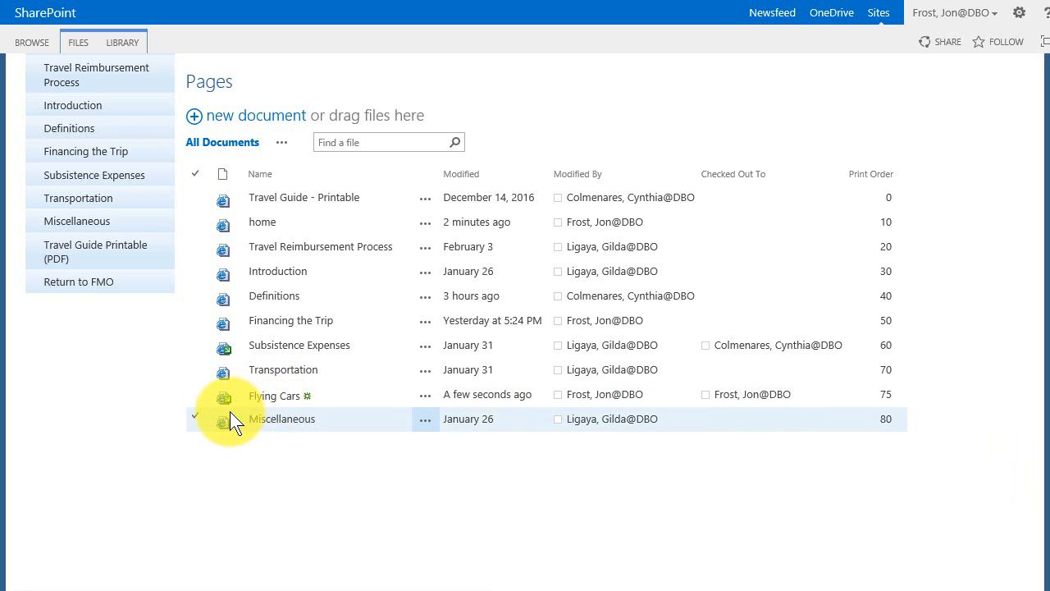
mouse_move(205, 402)
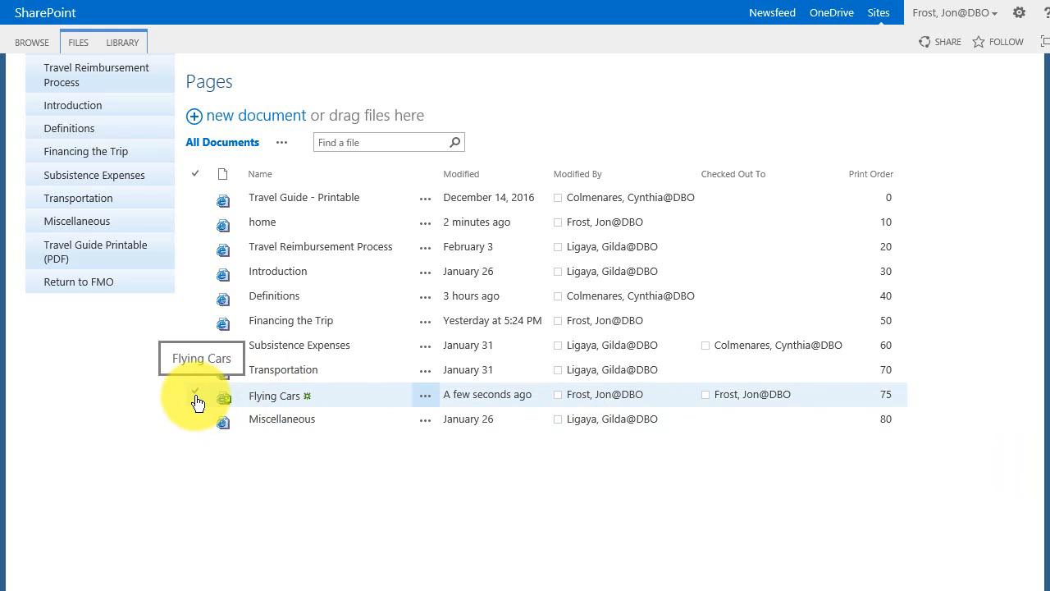
left_click(195, 397)
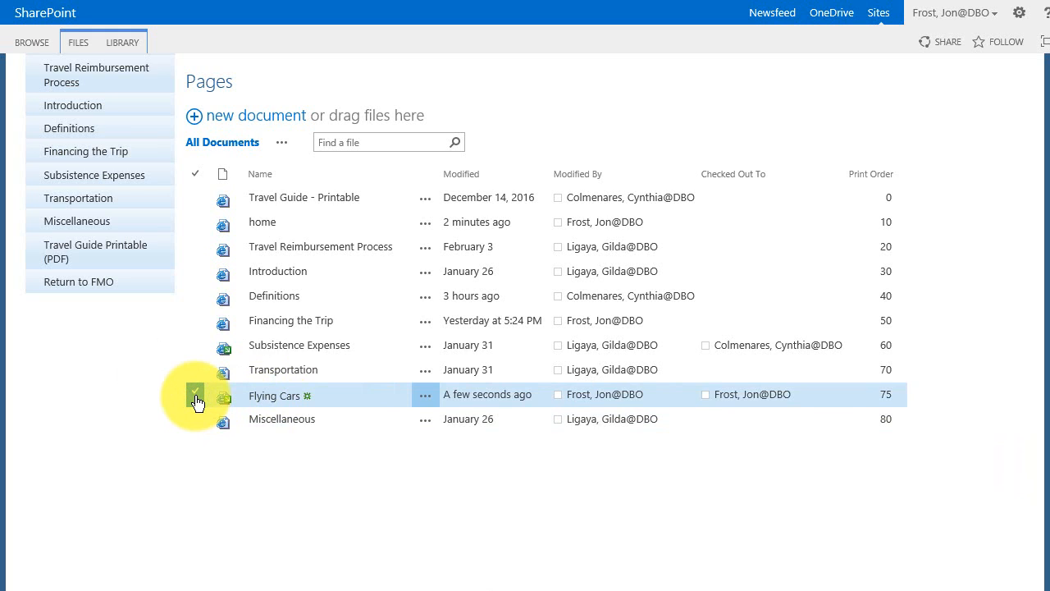
left_click(75, 43)
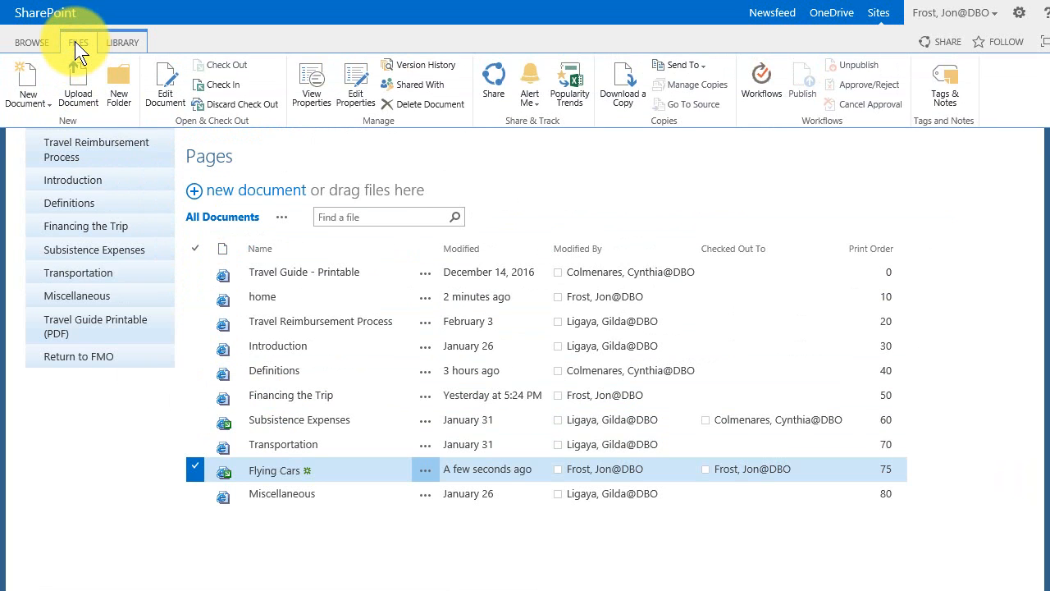
left_click(204, 87)
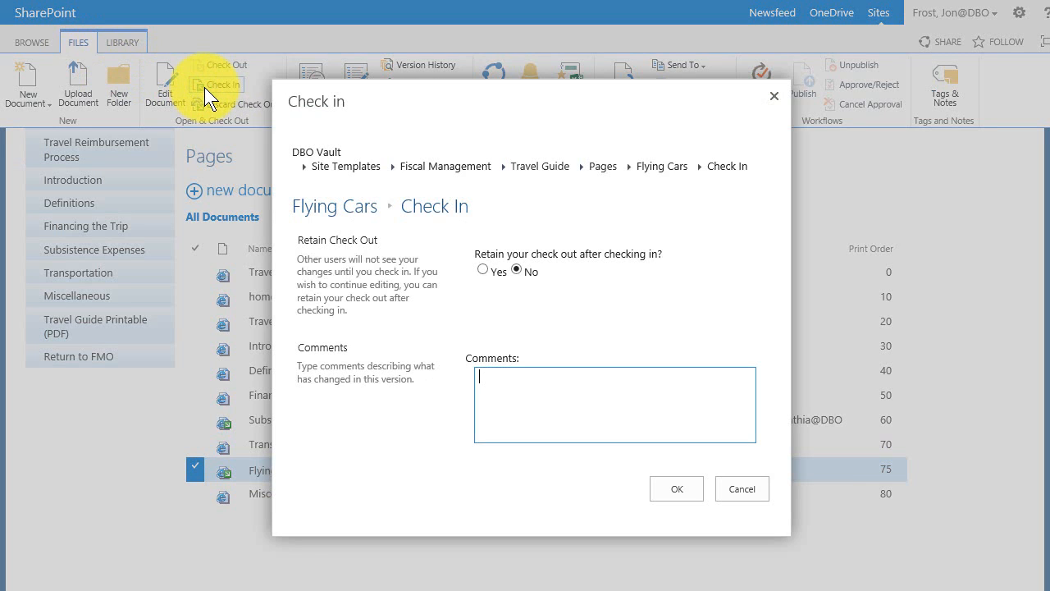
left_click(668, 490)
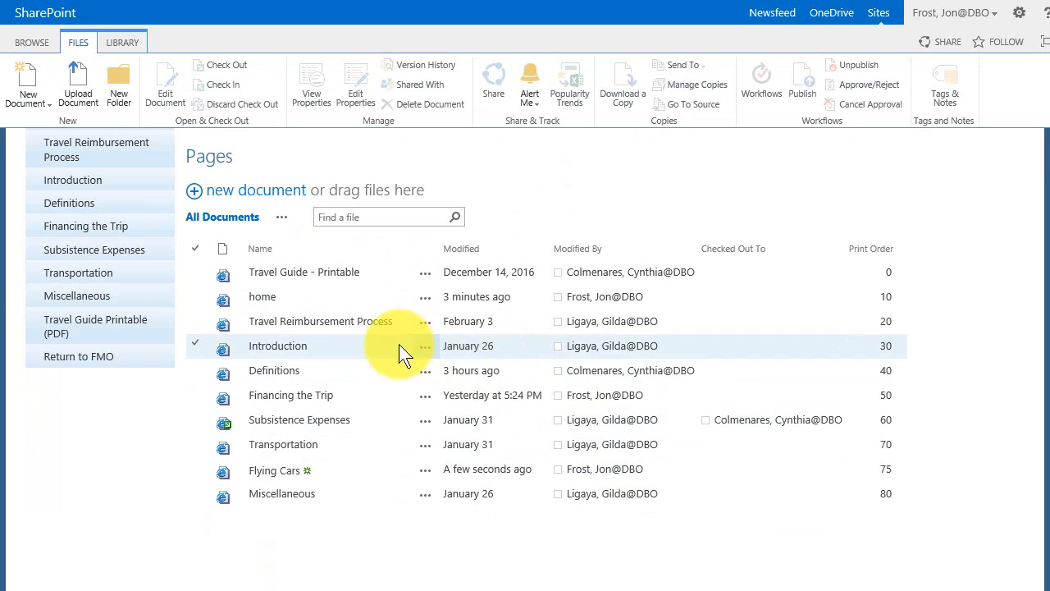
Open the Travel Guide - Printable page and examine how the guide's sections are combined on it.
left_click(279, 276)
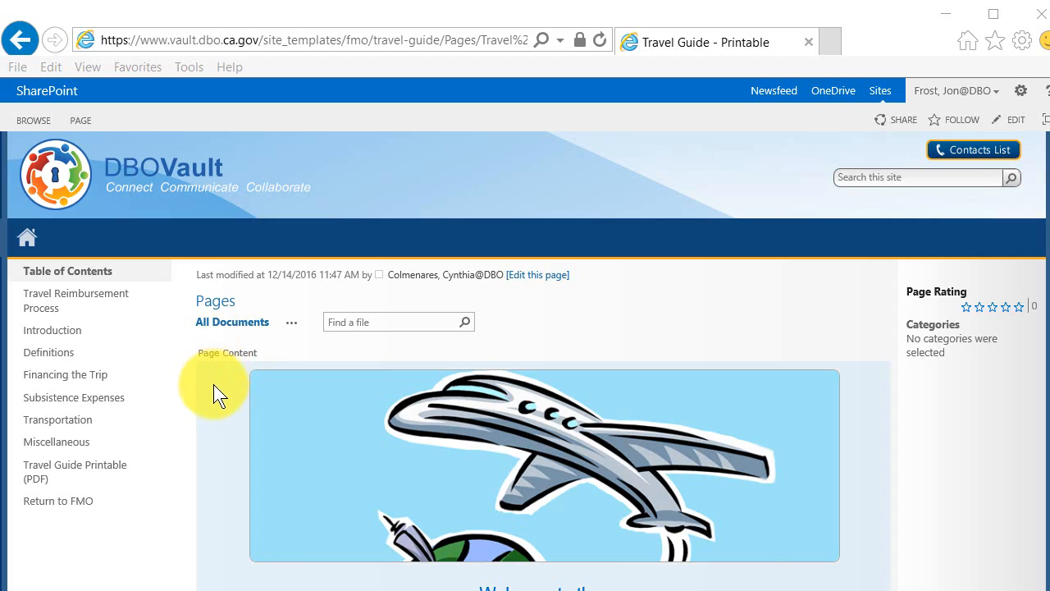
scroll(211, 396, "down", 6)
scroll(211, 395, "down", 15)
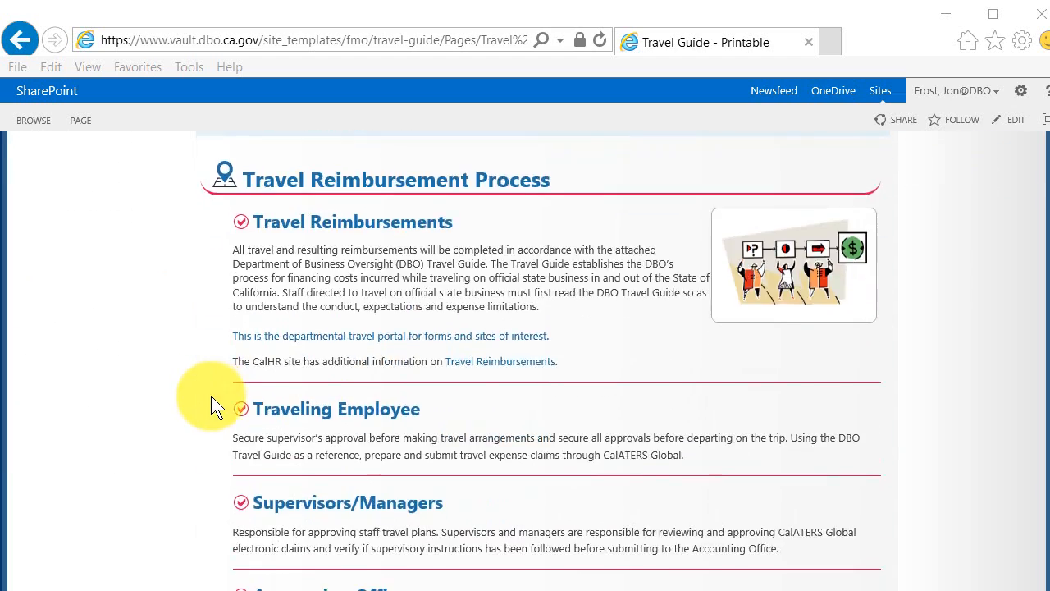
scroll(211, 395, "down", 10)
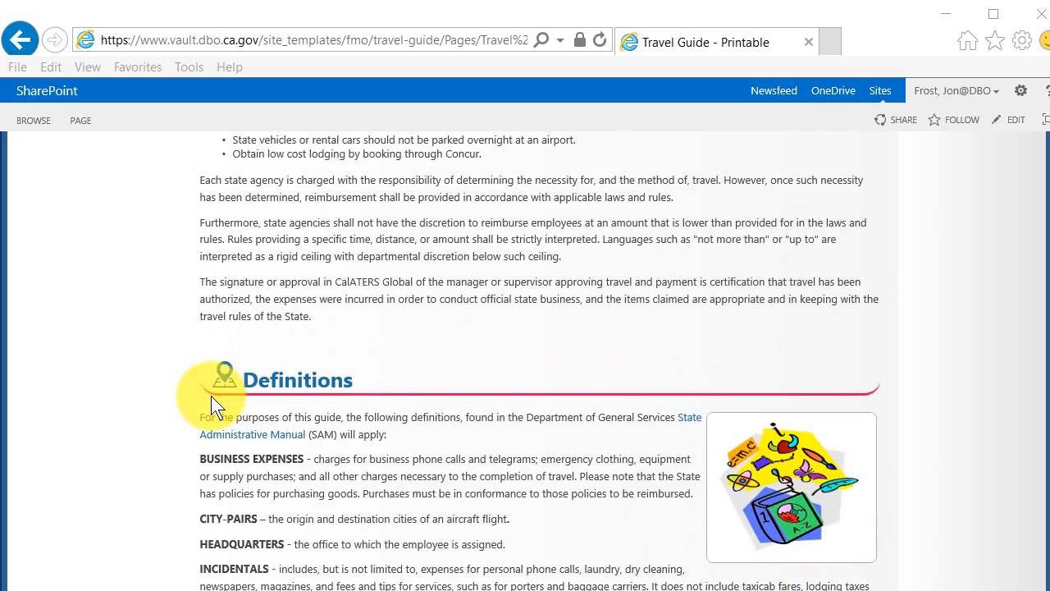
scroll(228, 380, "up", 14)
scroll(228, 380, "up", 20)
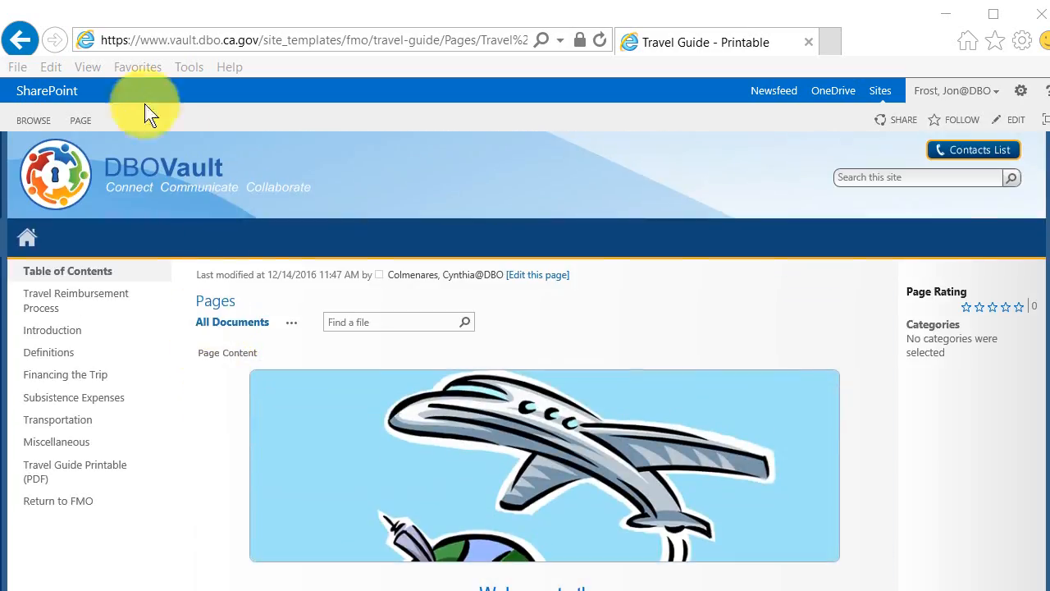
Print all of the printable page with Microsoft Print to PDF, saving it as Travel Guide in the Desktop's Samples folder.
left_click(17, 68)
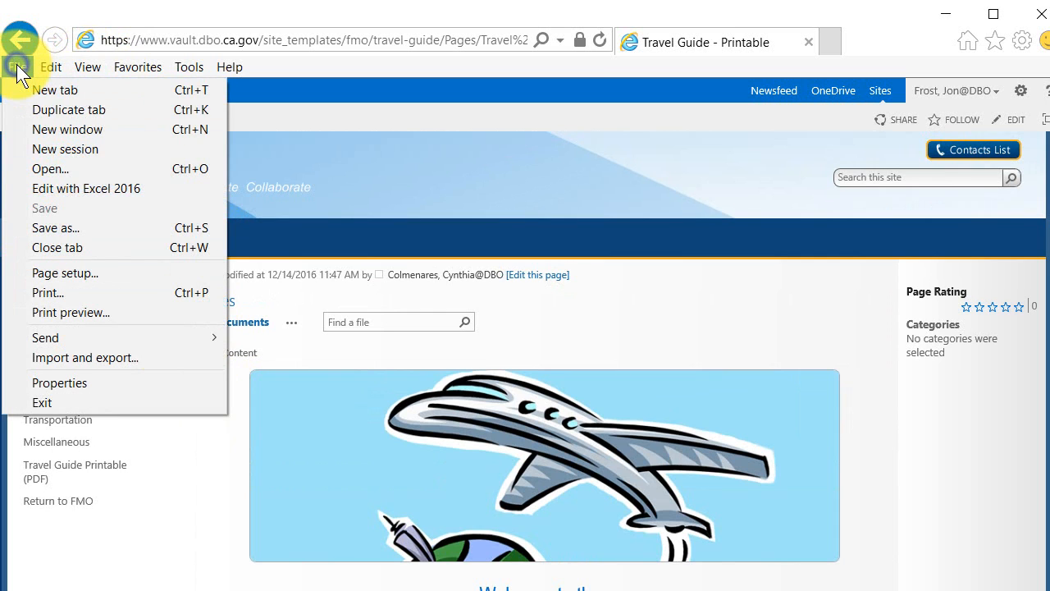
left_click(54, 292)
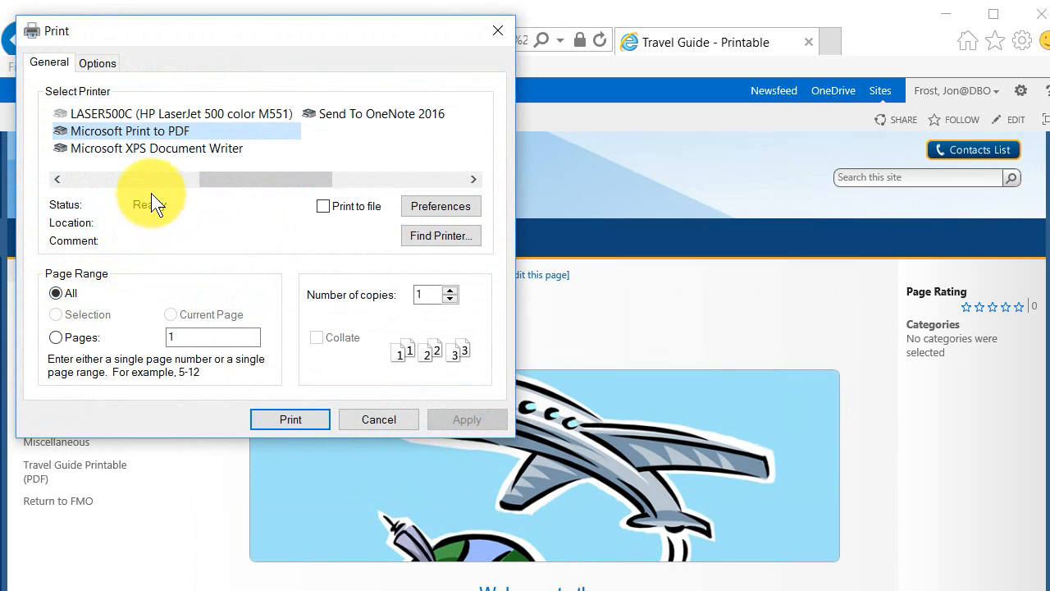
left_click(134, 130)
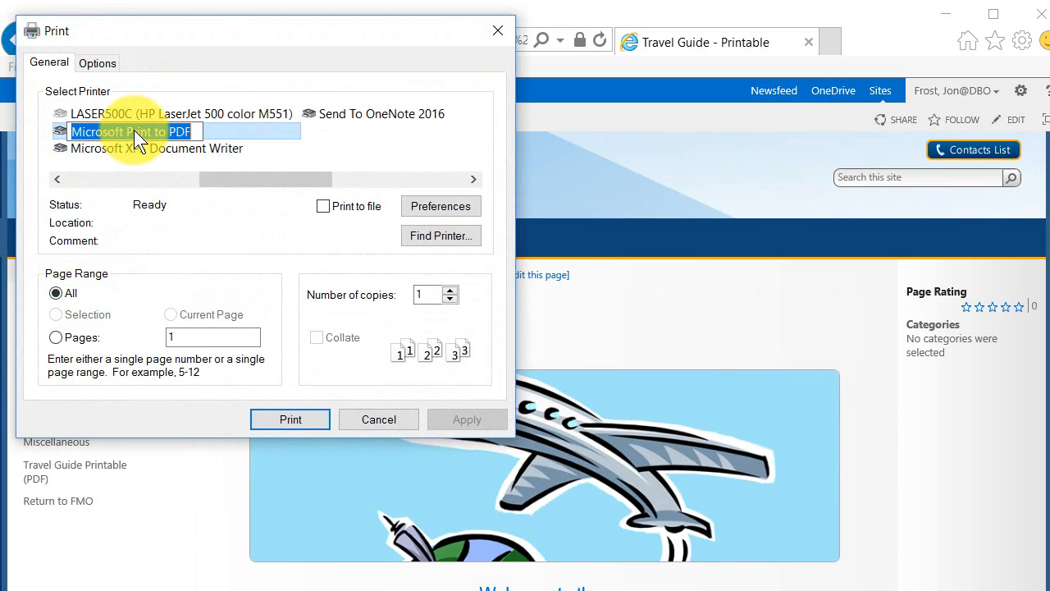
left_click(301, 417)
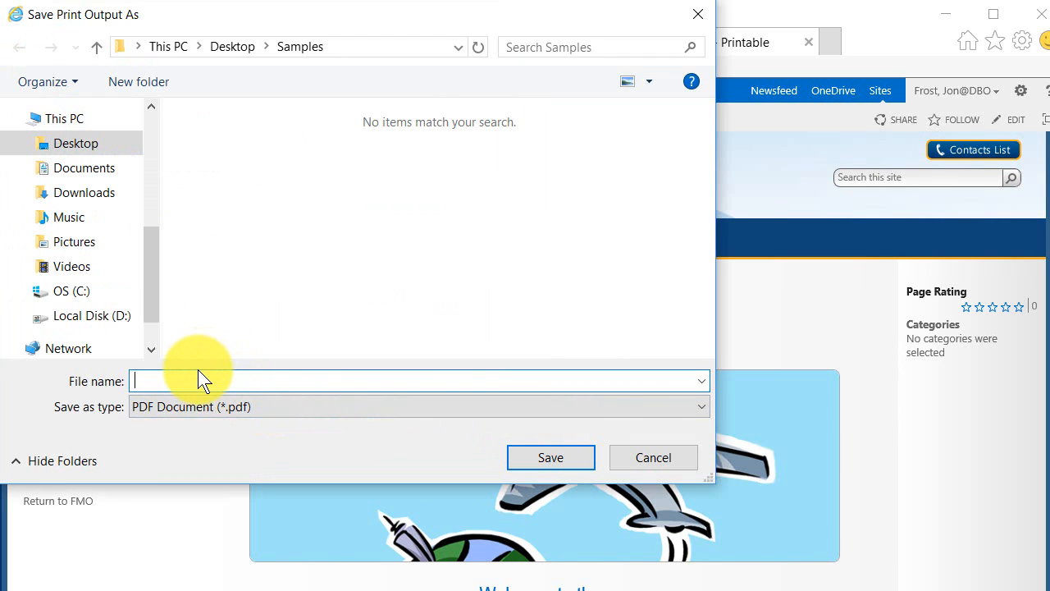
type("Travel Guide")
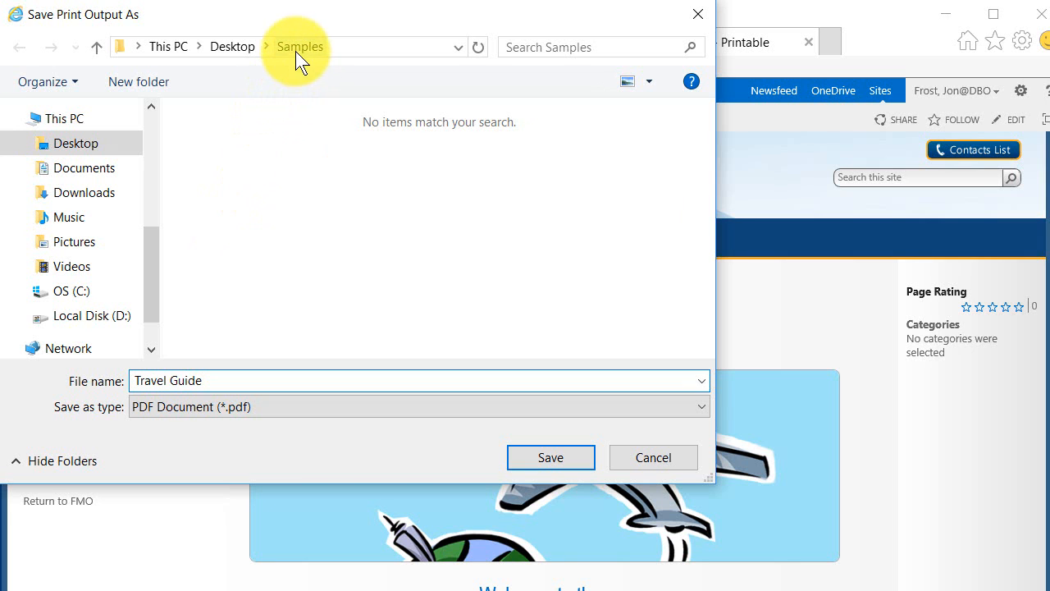
left_click(533, 456)
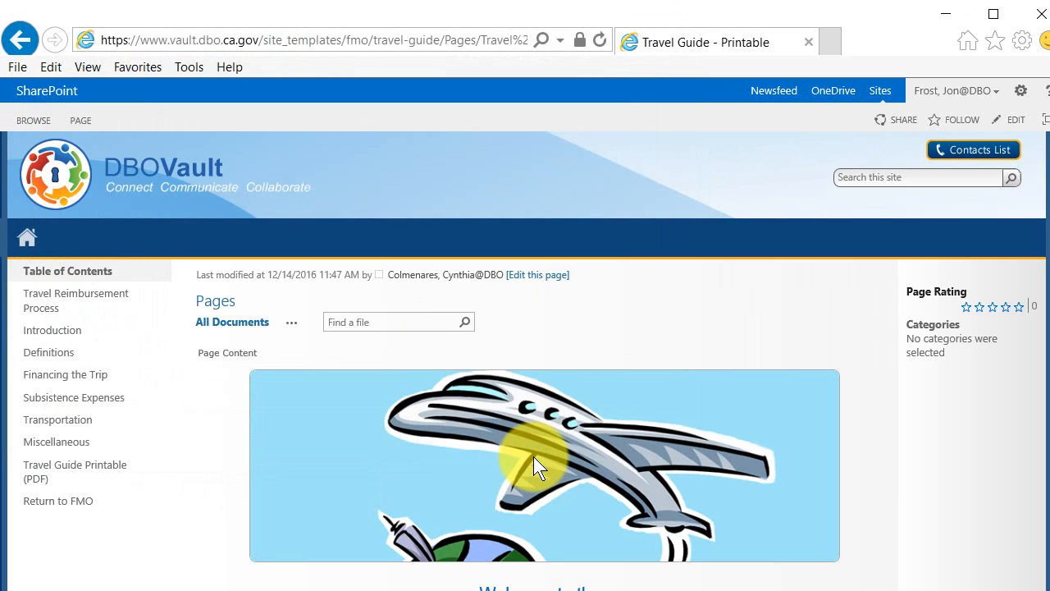
Return to the Fiscal Management Office site and open its FMO Documents library at the document list.
left_click(78, 502)
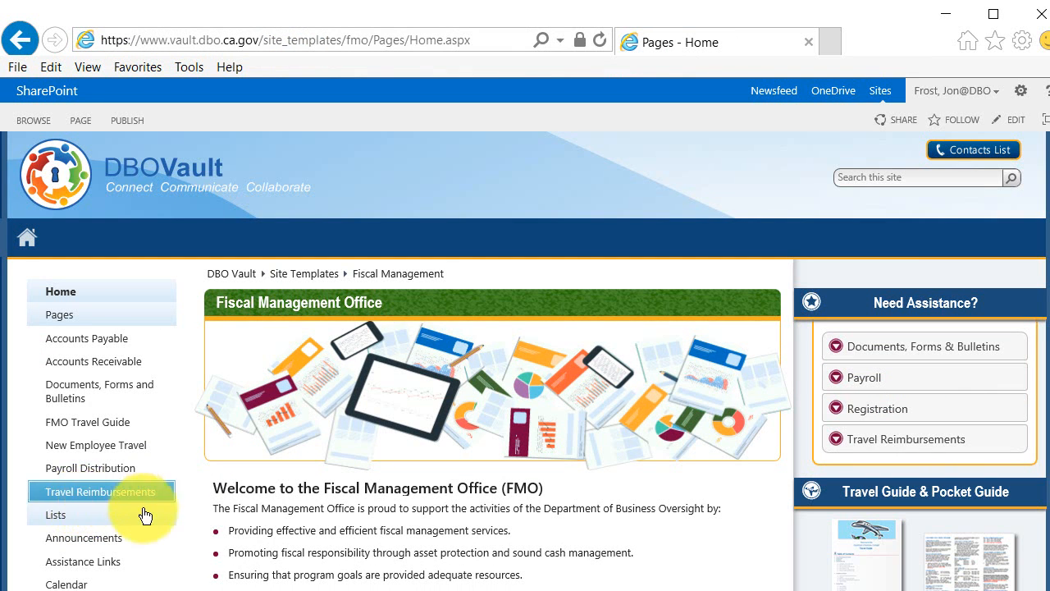
scroll(195, 519, "down", 5)
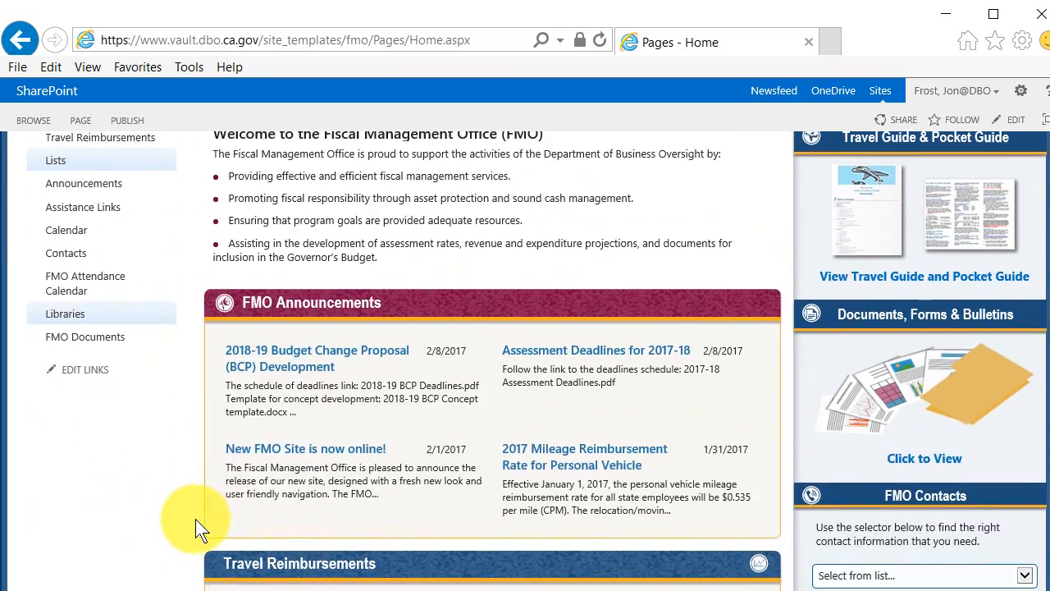
scroll(195, 518, "up", 5)
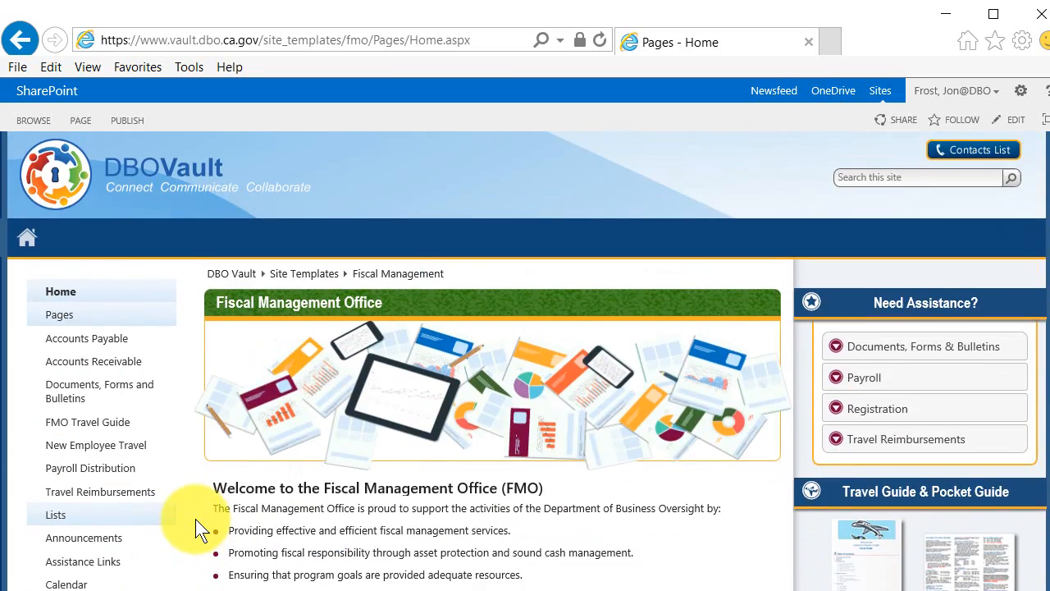
scroll(196, 518, "down", 4)
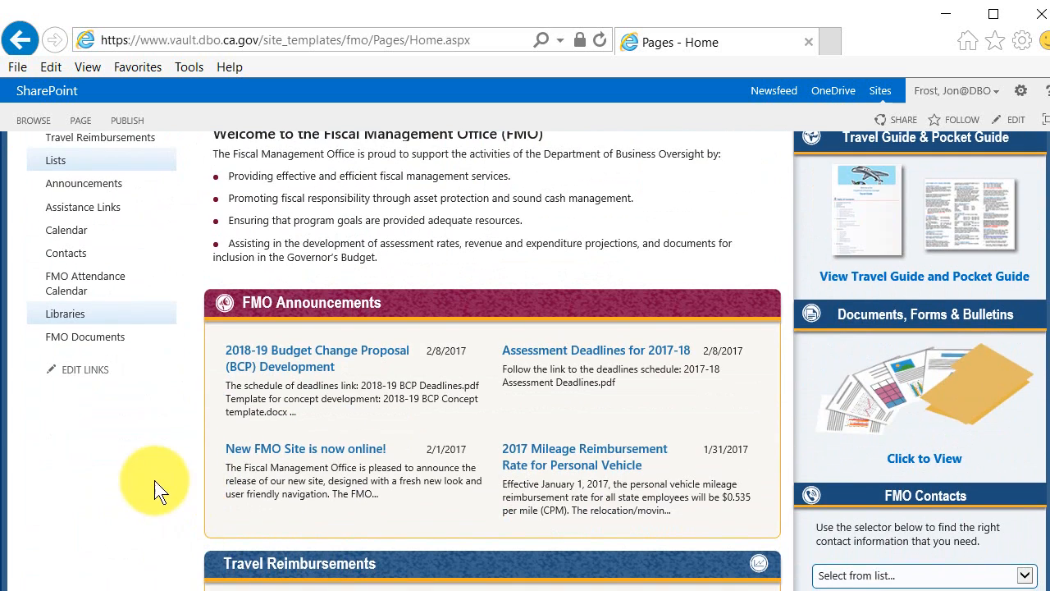
left_click(103, 343)
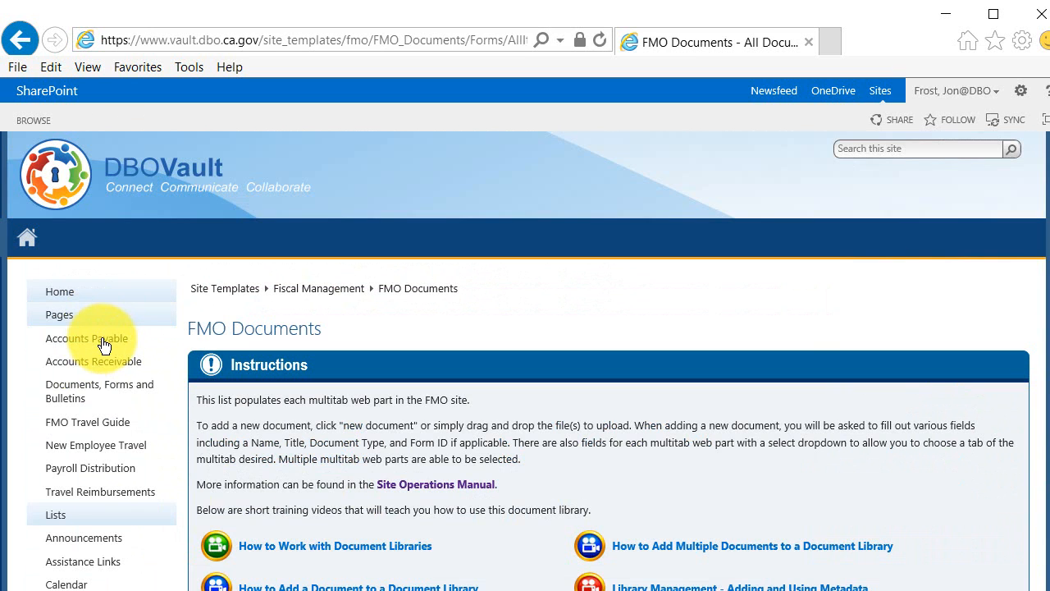
scroll(177, 463, "down", 2)
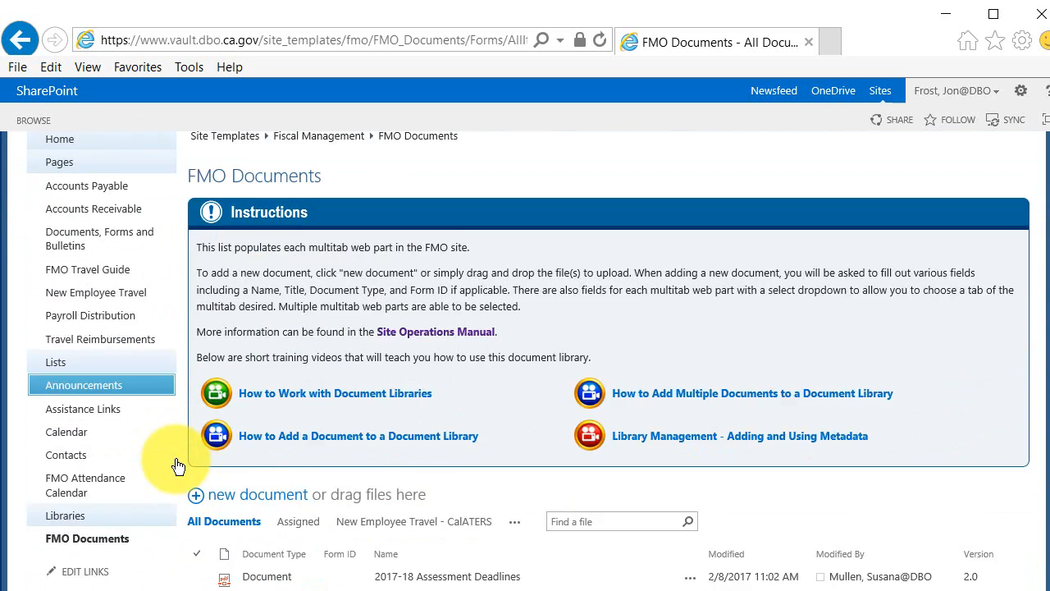
scroll(178, 466, "down", 3)
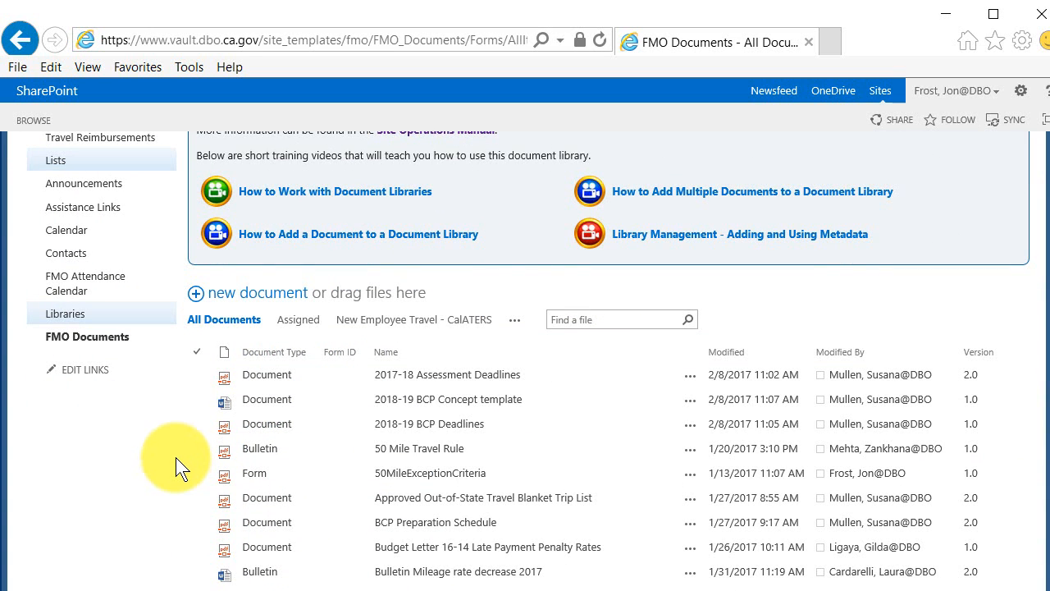
Upload Travel Guide.pdf from the Samples folder to FMO Documents as a new version, and view its property fields.
left_click(244, 304)
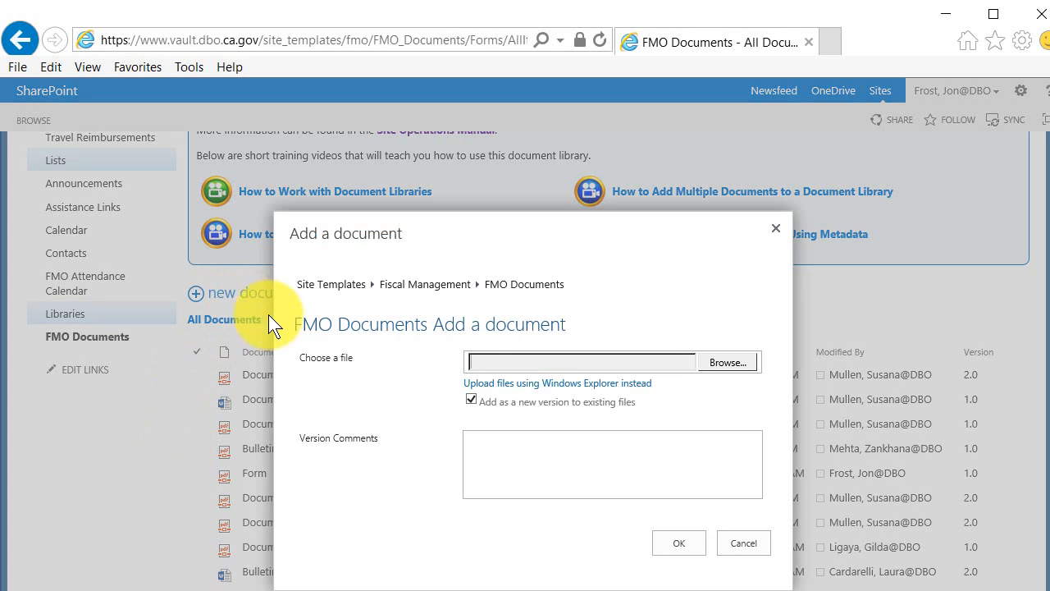
left_click(717, 364)
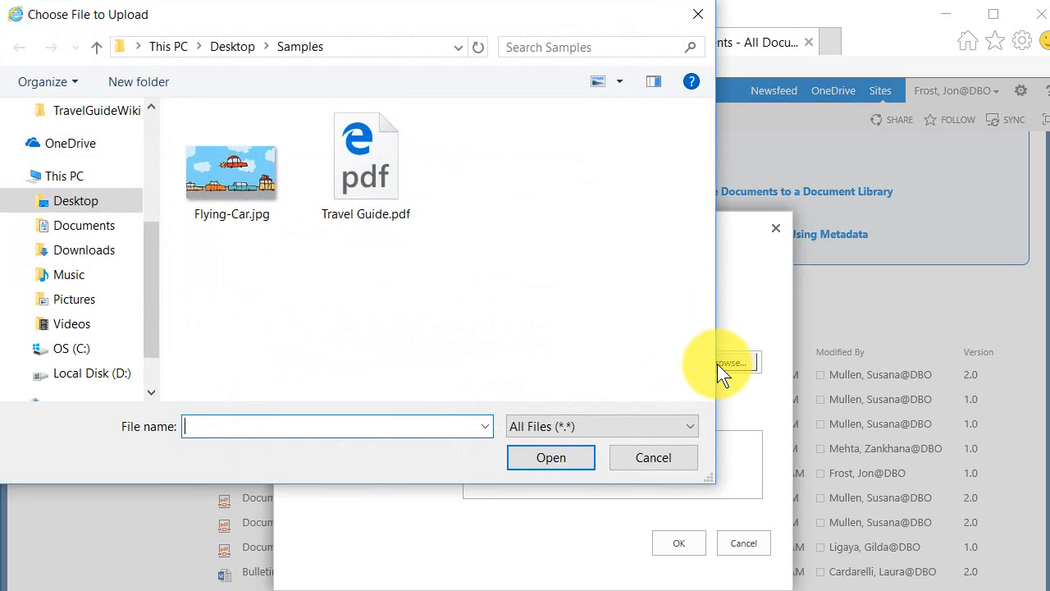
left_click(360, 169)
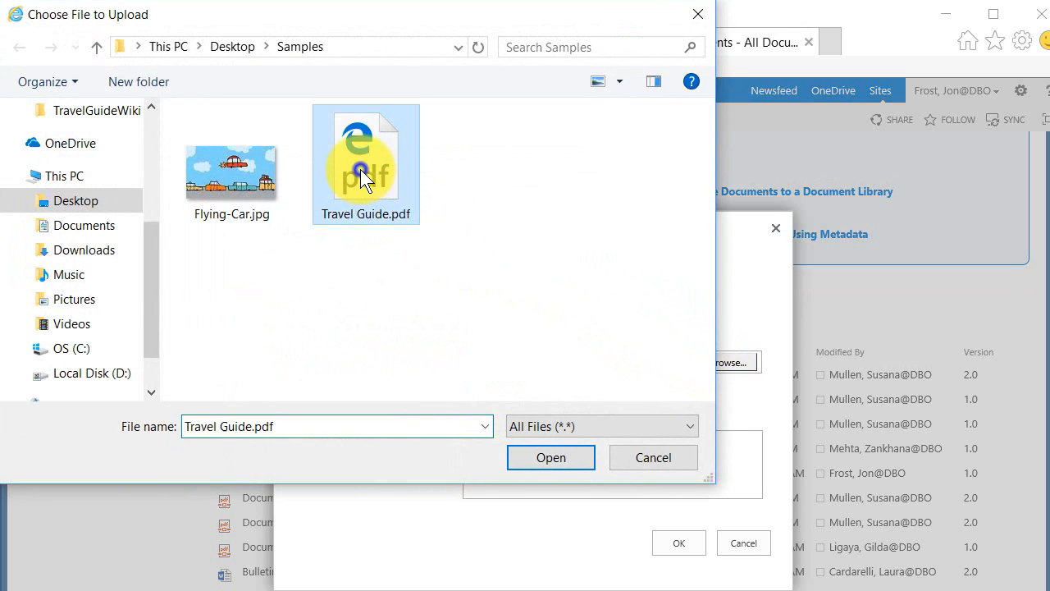
left_click(553, 456)
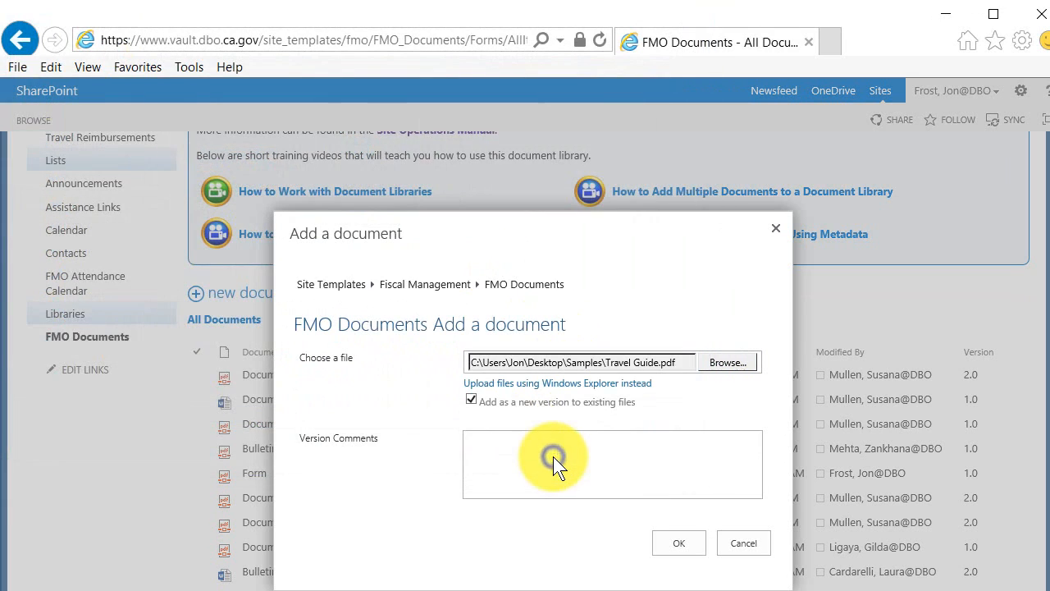
left_click(678, 545)
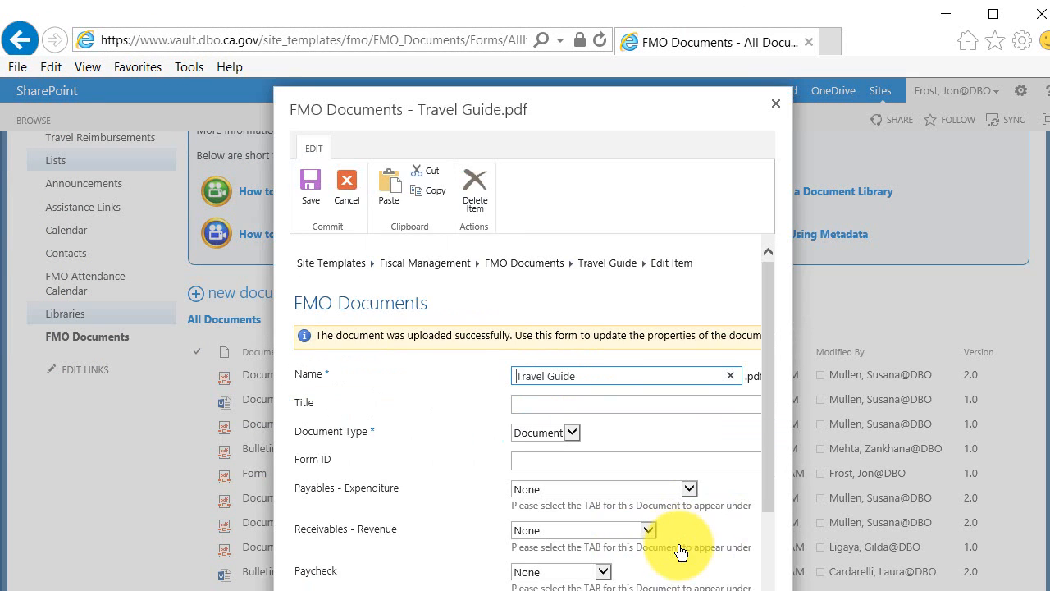
scroll(767, 463, "down", 2)
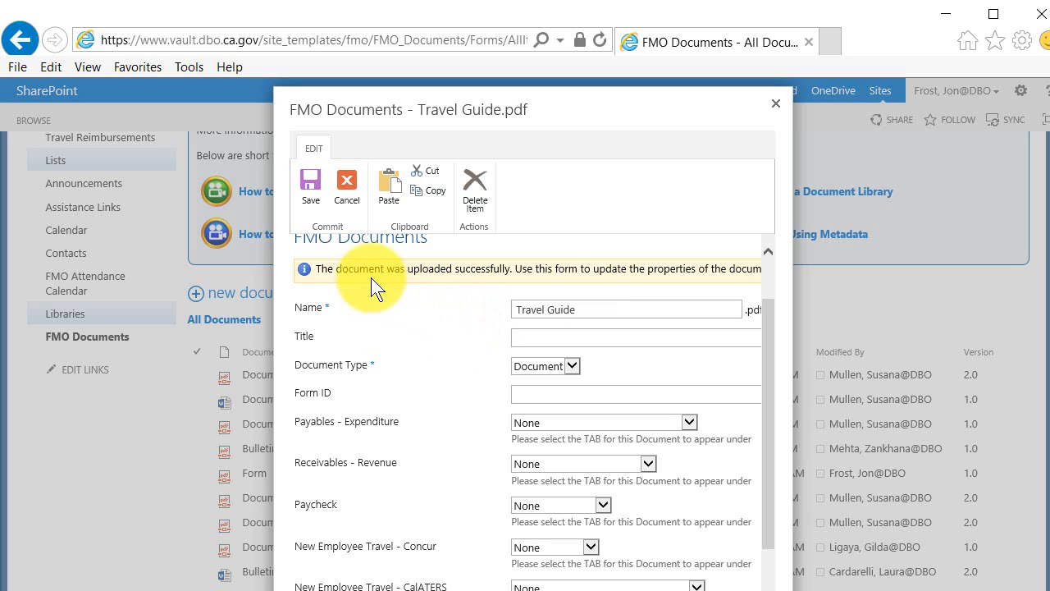
Save the Travel Guide document's properties and sort the FMO Documents list by modified date, newest first.
left_click(308, 179)
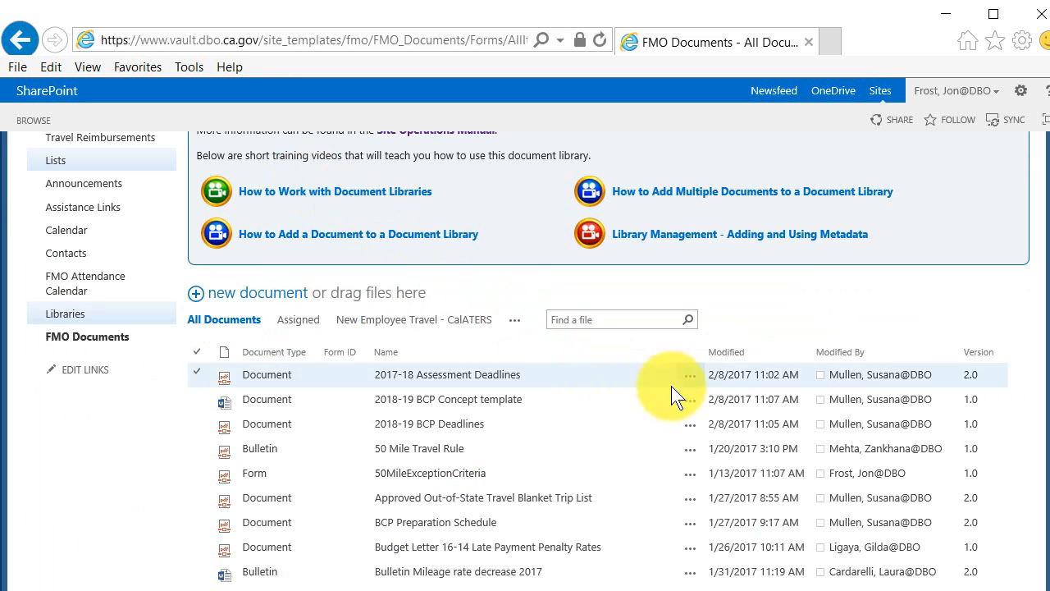
scroll(706, 361, "down", 1)
left_click(730, 321)
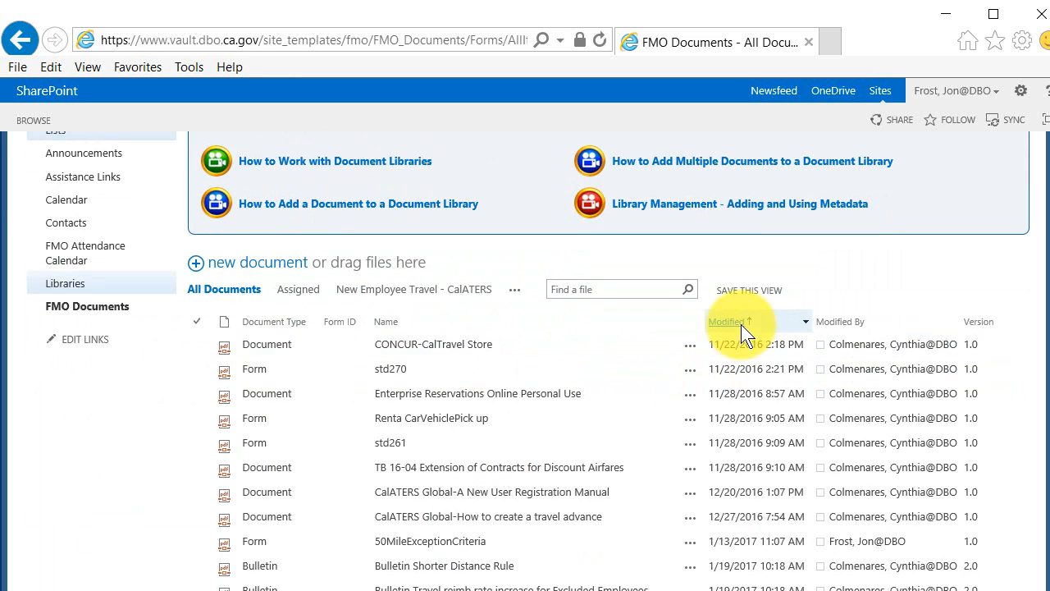
left_click(802, 322)
left_click(700, 380)
scroll(700, 377, "down", 2)
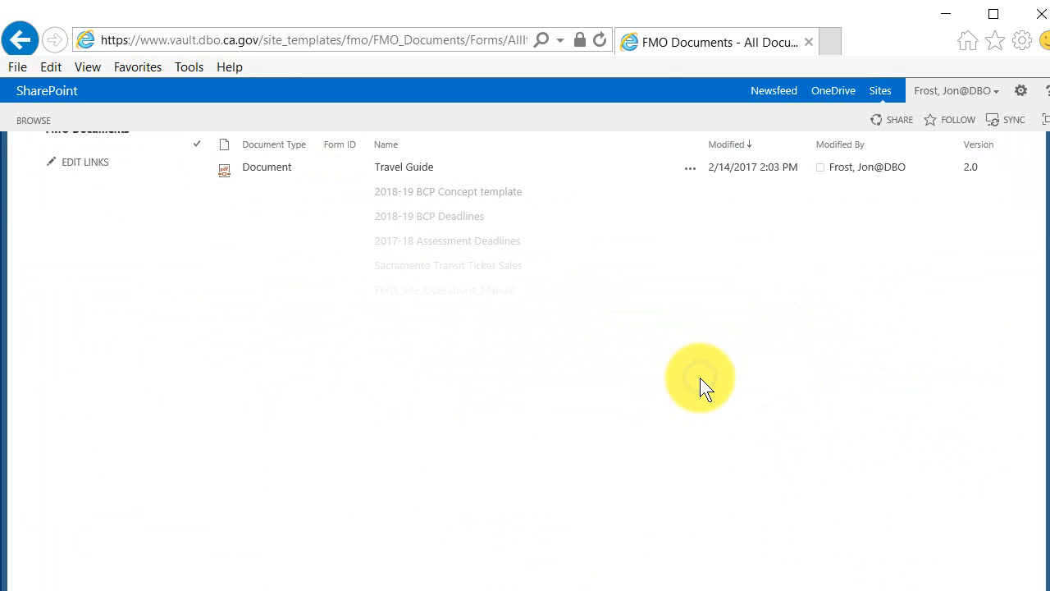
scroll(637, 368, "up", 3)
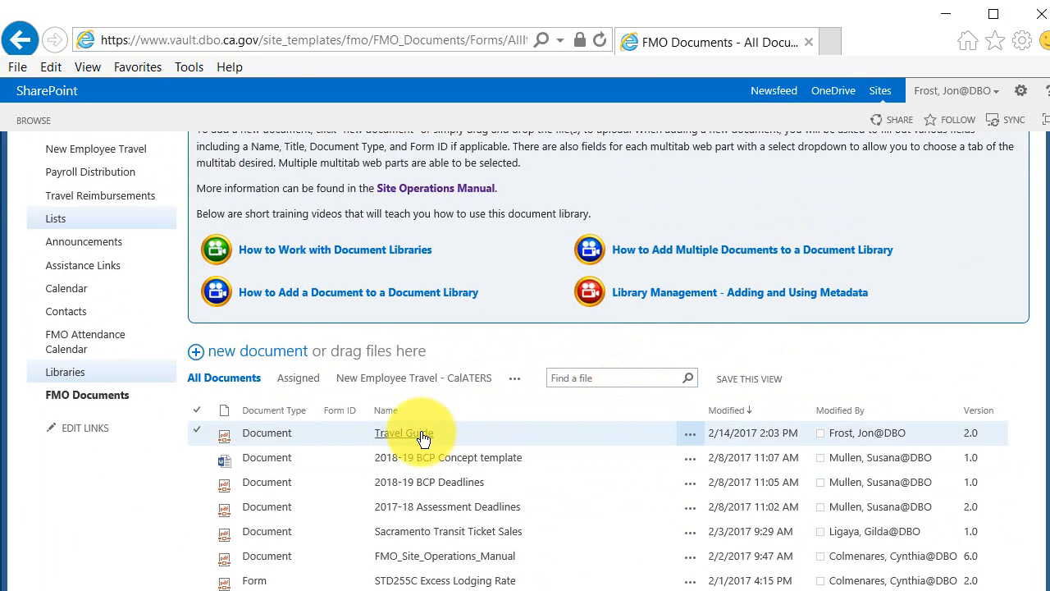
Open the Fiscal Management Office home page at its Travel Guide & Pocket Guide section.
scroll(135, 502, "up", 4)
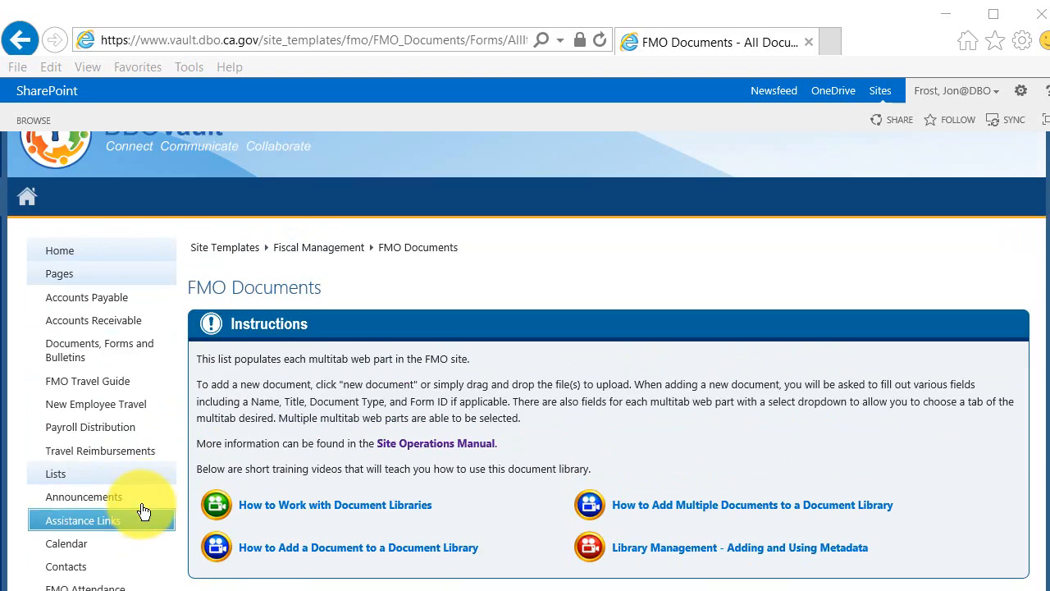
left_click(56, 297)
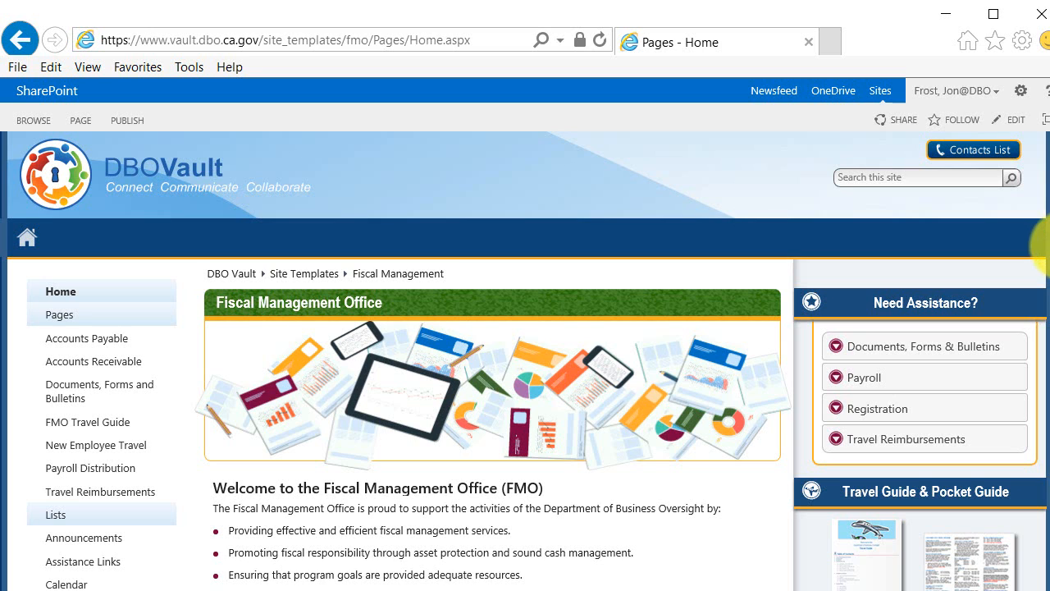
scroll(1043, 264, "down", 2)
scroll(1044, 264, "down", 3)
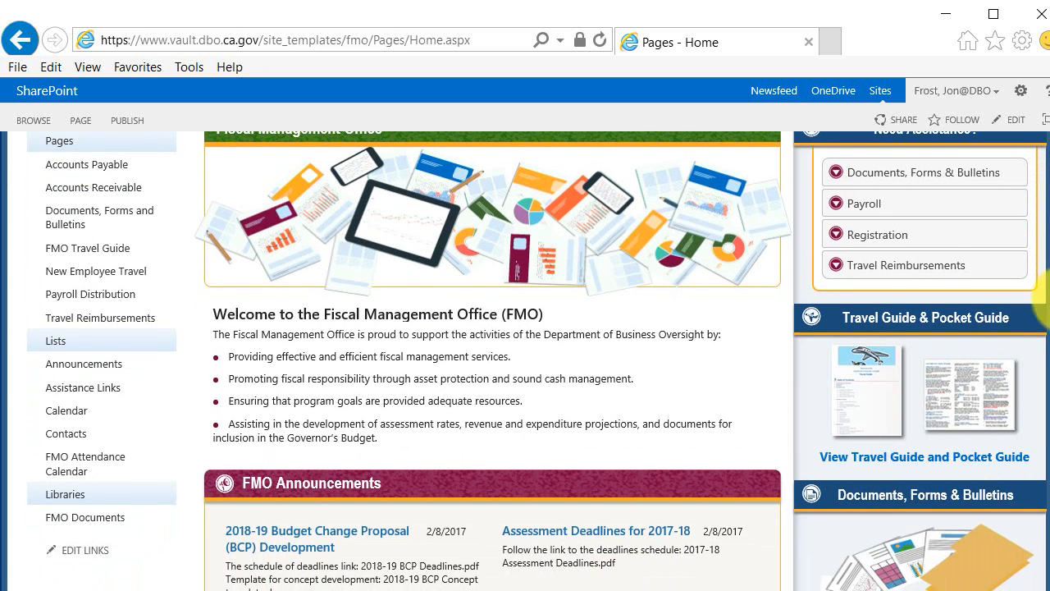